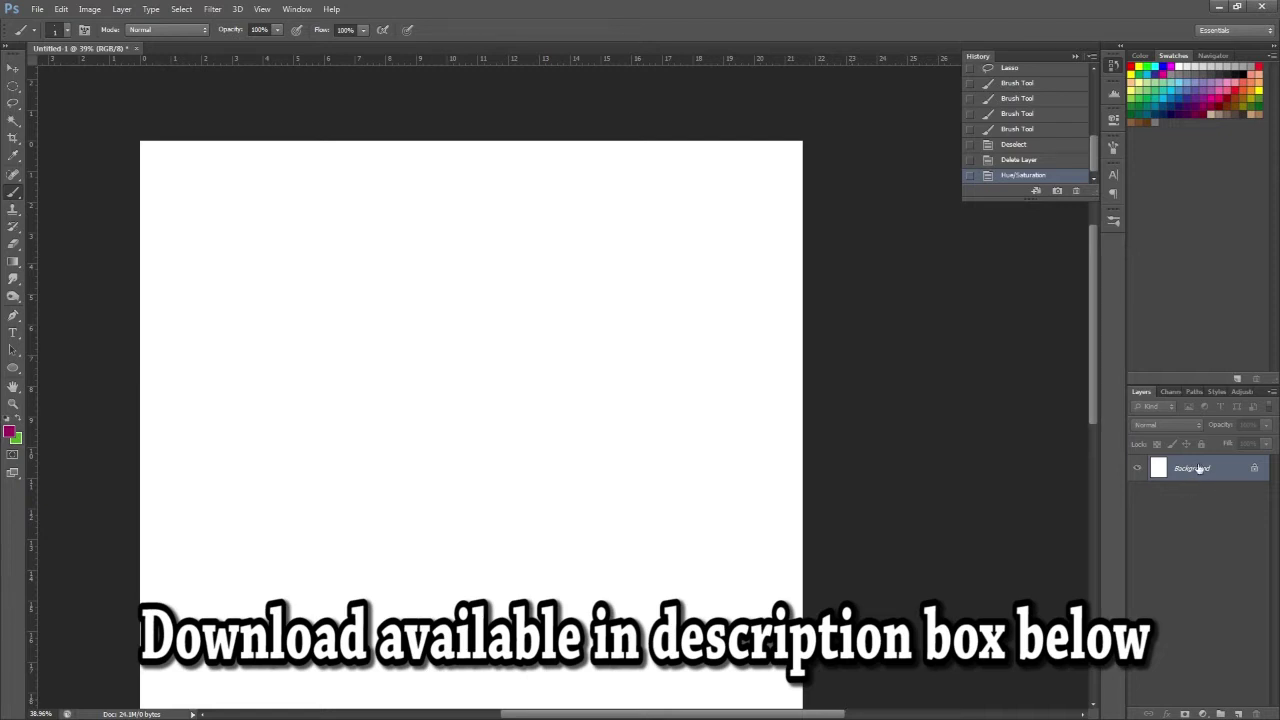
Add a new empty layer above the Background layer.
left_click_drag(728, 511, 810, 476)
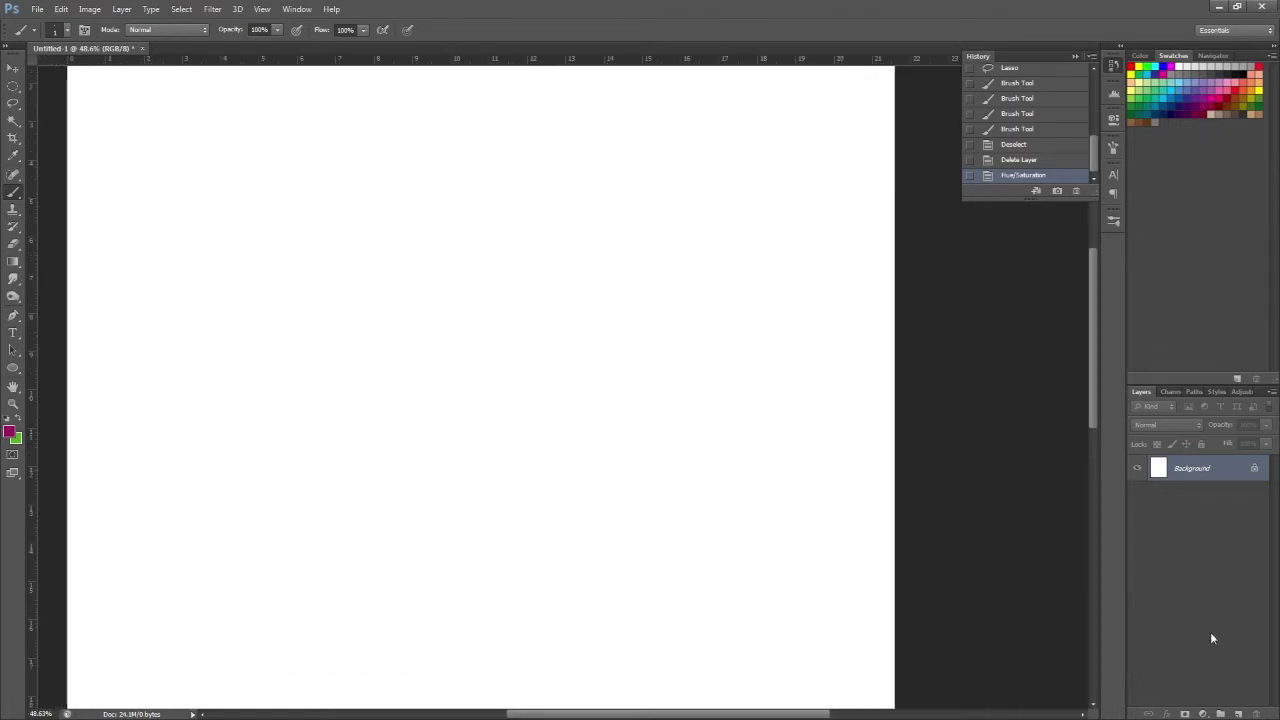
left_click(1237, 712)
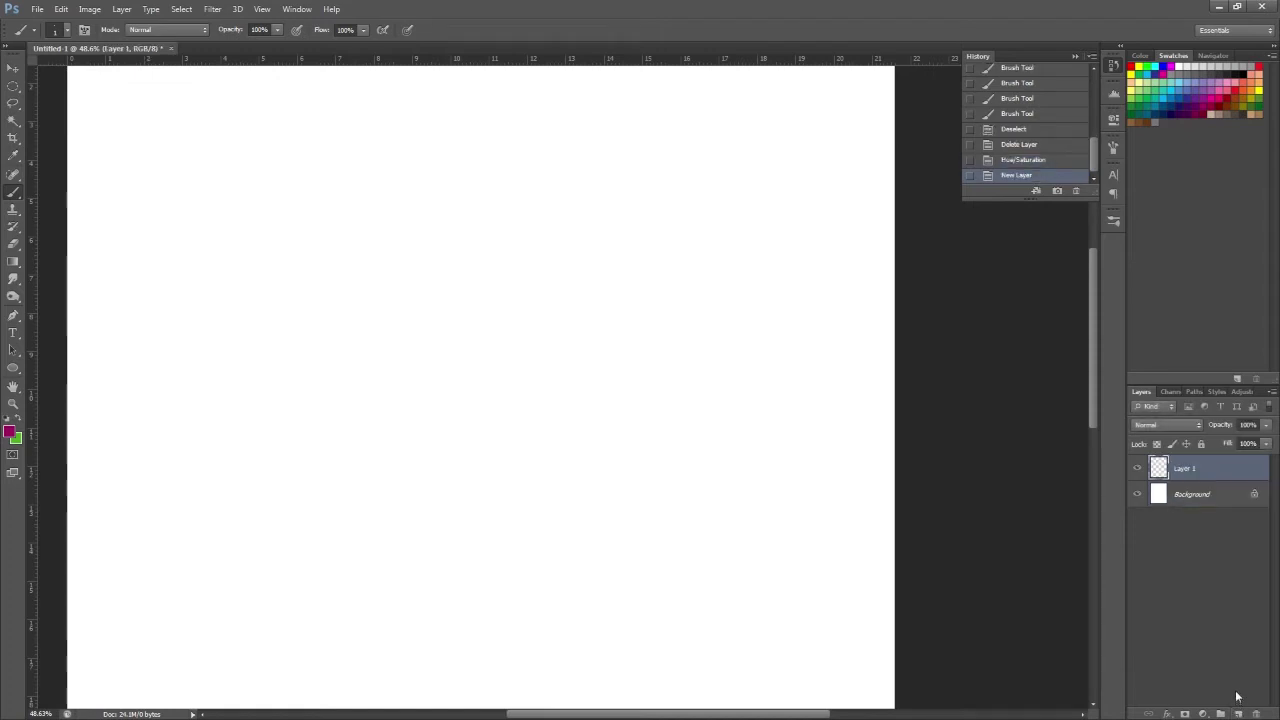
key("e")
left_click(703, 446)
key("b")
Set up a hard round brush at 7 px with black as the foreground colour.
right_click(643, 366)
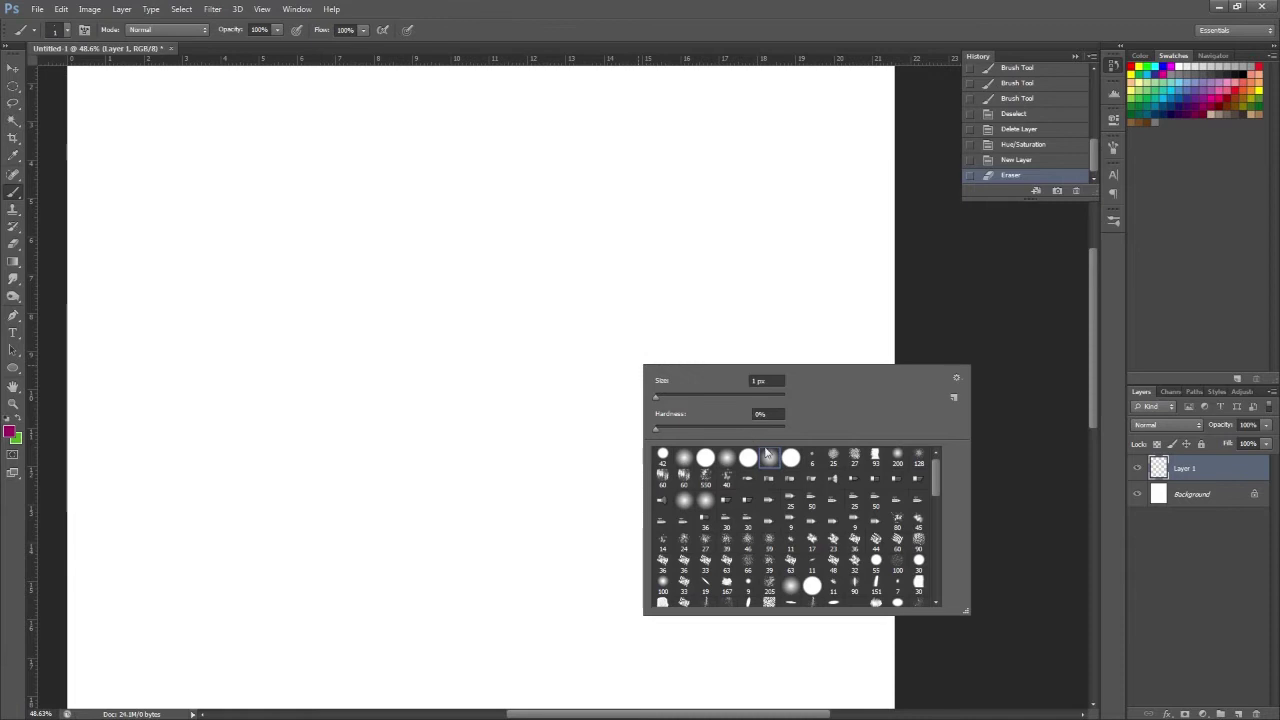
left_click(664, 457)
left_click_drag(678, 399, 666, 404)
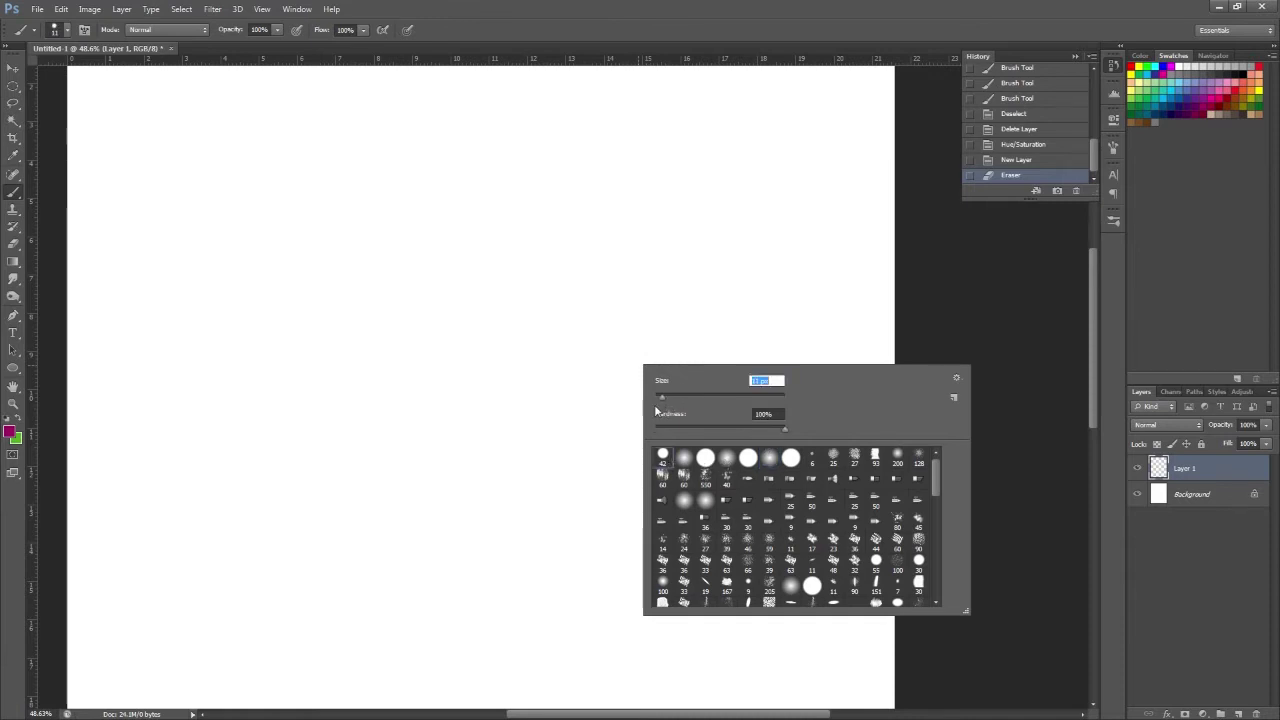
left_click(11, 432)
left_click_drag(790, 513, 670, 640)
left_click(1054, 420)
Draw seven separate irregular, roughly round scale outlines across the canvas on the new layer.
mouse_move(518, 262)
left_mouse_down()
mouse_move(487, 288)
mouse_move(489, 346)
mouse_move(546, 357)
mouse_move(574, 303)
mouse_move(541, 266)
mouse_move(515, 263)
left_mouse_up()
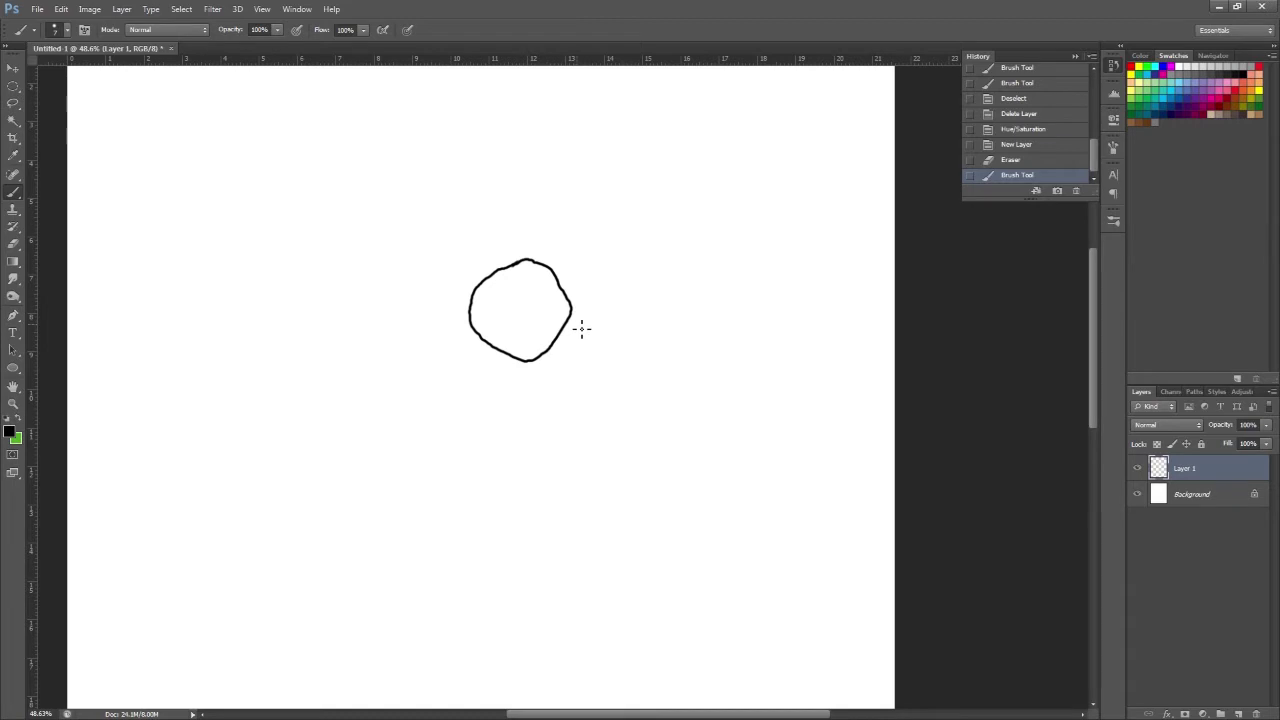
mouse_move(629, 371)
left_mouse_down()
mouse_move(674, 357)
mouse_move(711, 411)
mouse_move(655, 435)
mouse_move(632, 370)
left_mouse_up()
mouse_move(488, 447)
left_mouse_down()
mouse_move(463, 474)
mouse_move(448, 527)
mouse_move(484, 562)
mouse_move(527, 542)
mouse_move(533, 505)
mouse_move(486, 447)
left_mouse_up()
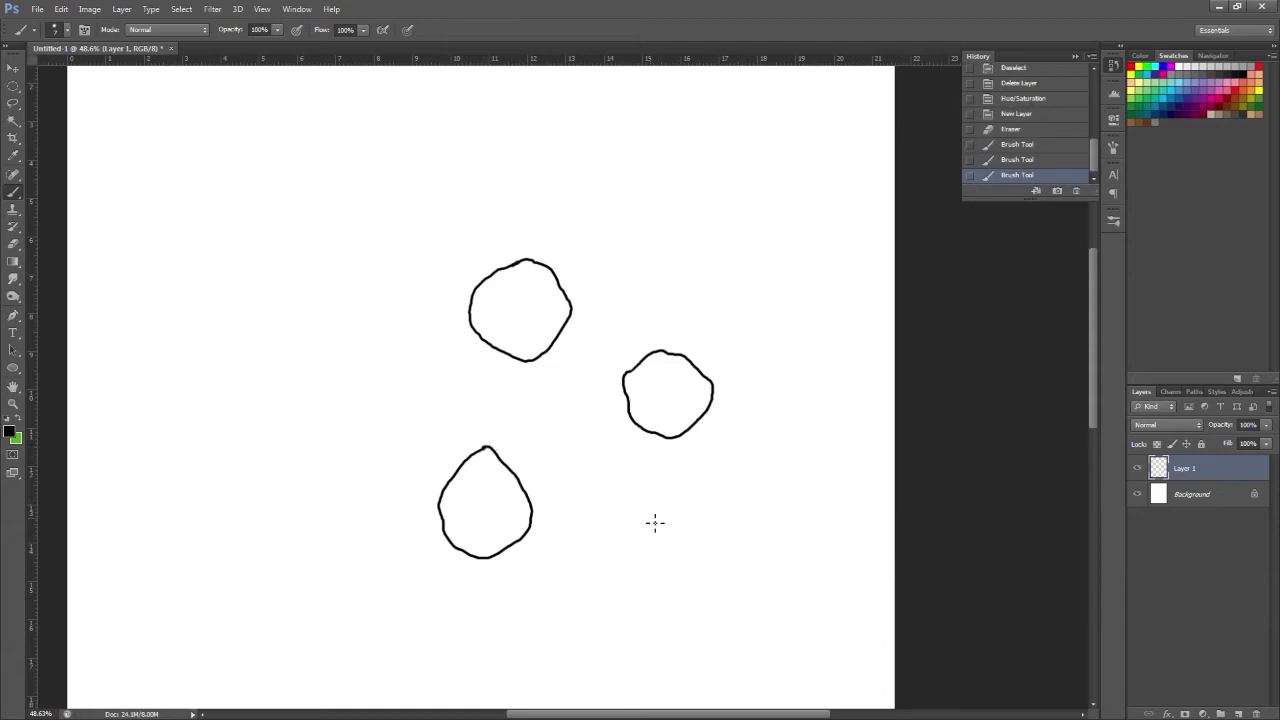
mouse_move(650, 494)
left_mouse_down()
mouse_move(638, 534)
mouse_move(666, 570)
left_mouse_up()
key("ctrl+z")
mouse_move(708, 508)
left_mouse_down()
mouse_move(664, 497)
mouse_move(640, 513)
mouse_move(628, 547)
mouse_move(656, 569)
mouse_move(697, 554)
mouse_move(708, 508)
left_mouse_up()
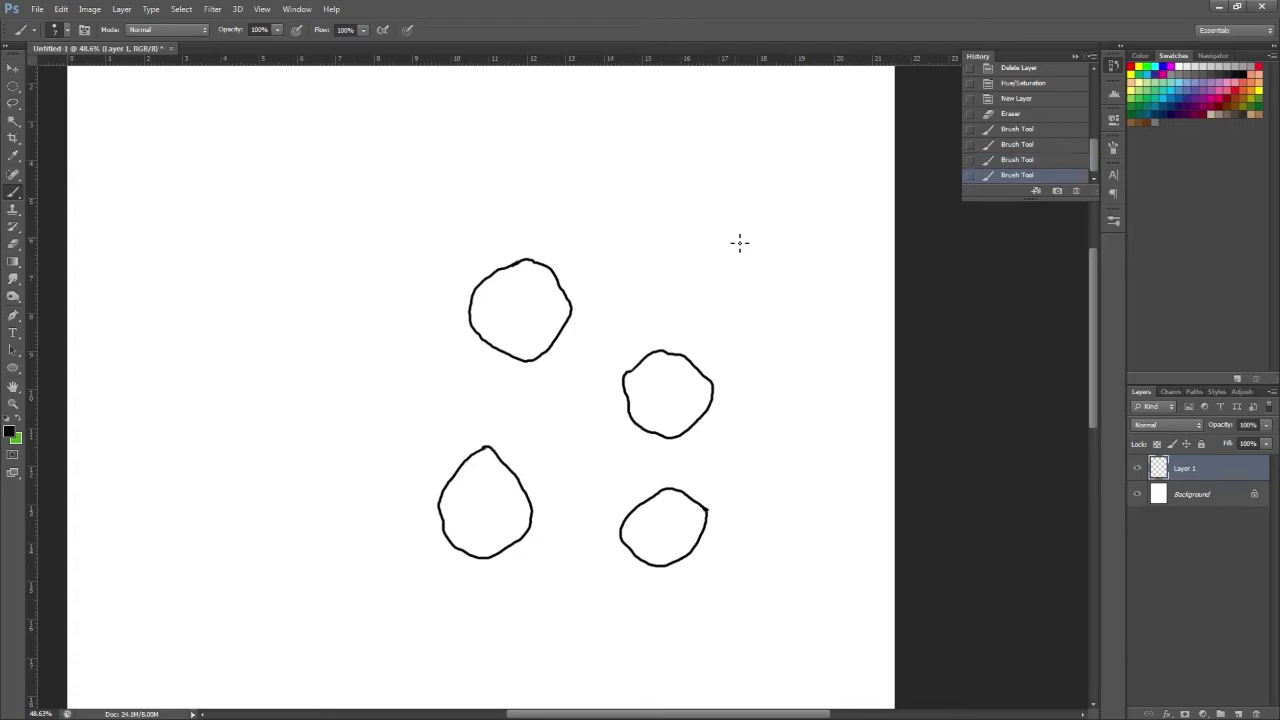
mouse_move(700, 188)
left_mouse_down()
mouse_move(665, 197)
mouse_move(635, 225)
mouse_move(647, 277)
mouse_move(706, 256)
mouse_move(701, 188)
left_mouse_up()
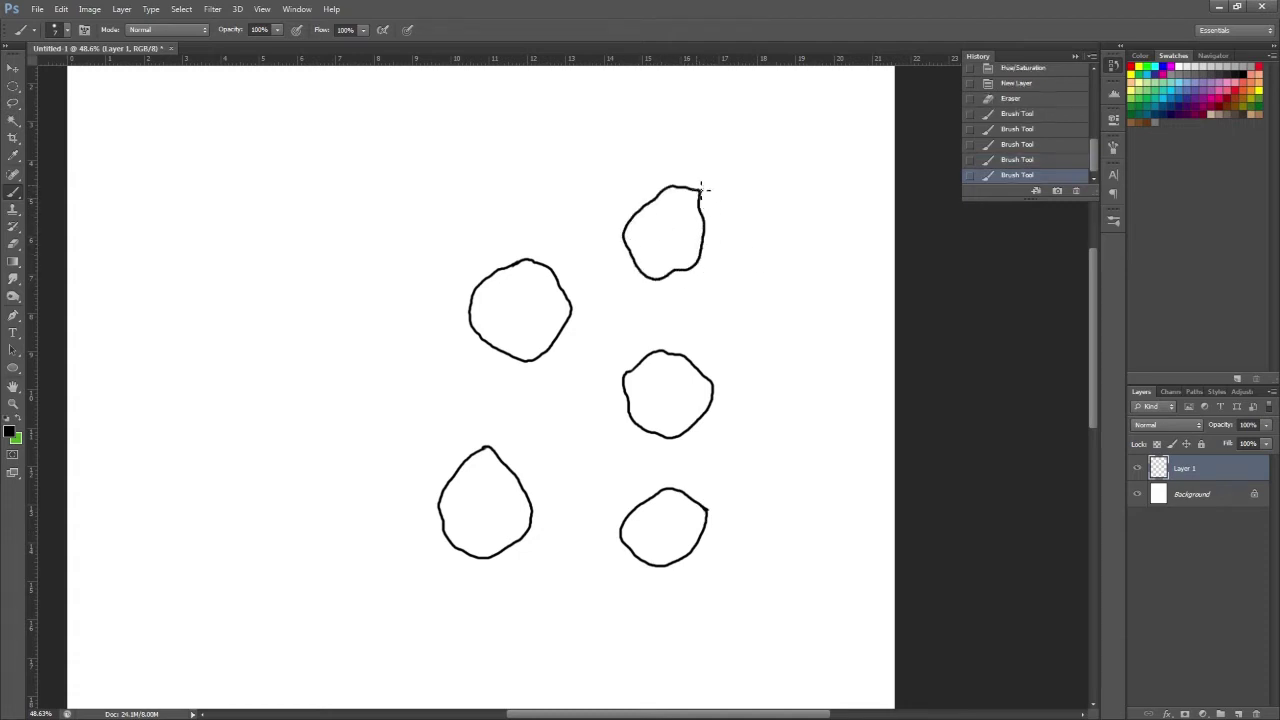
mouse_move(405, 272)
left_mouse_down()
mouse_move(424, 192)
mouse_move(405, 178)
mouse_move(357, 216)
mouse_move(367, 258)
mouse_move(405, 272)
left_mouse_up()
mouse_move(420, 369)
left_mouse_down()
mouse_move(384, 347)
mouse_move(348, 368)
mouse_move(347, 441)
mouse_move(374, 452)
mouse_move(405, 430)
mouse_move(420, 369)
left_mouse_up()
Erase the pointed corner of the upper-right scale outline and redraw that stretch as a smooth curve.
key("e")
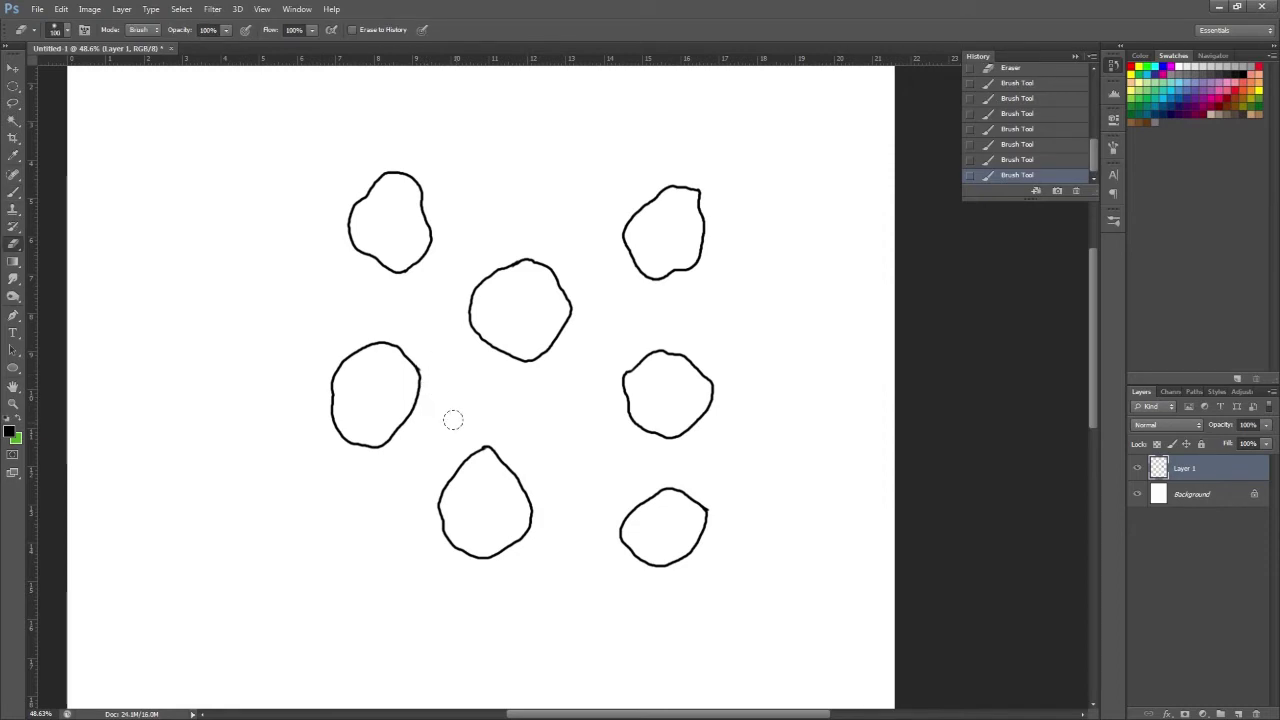
left_click(562, 580)
key("ctrl+z")
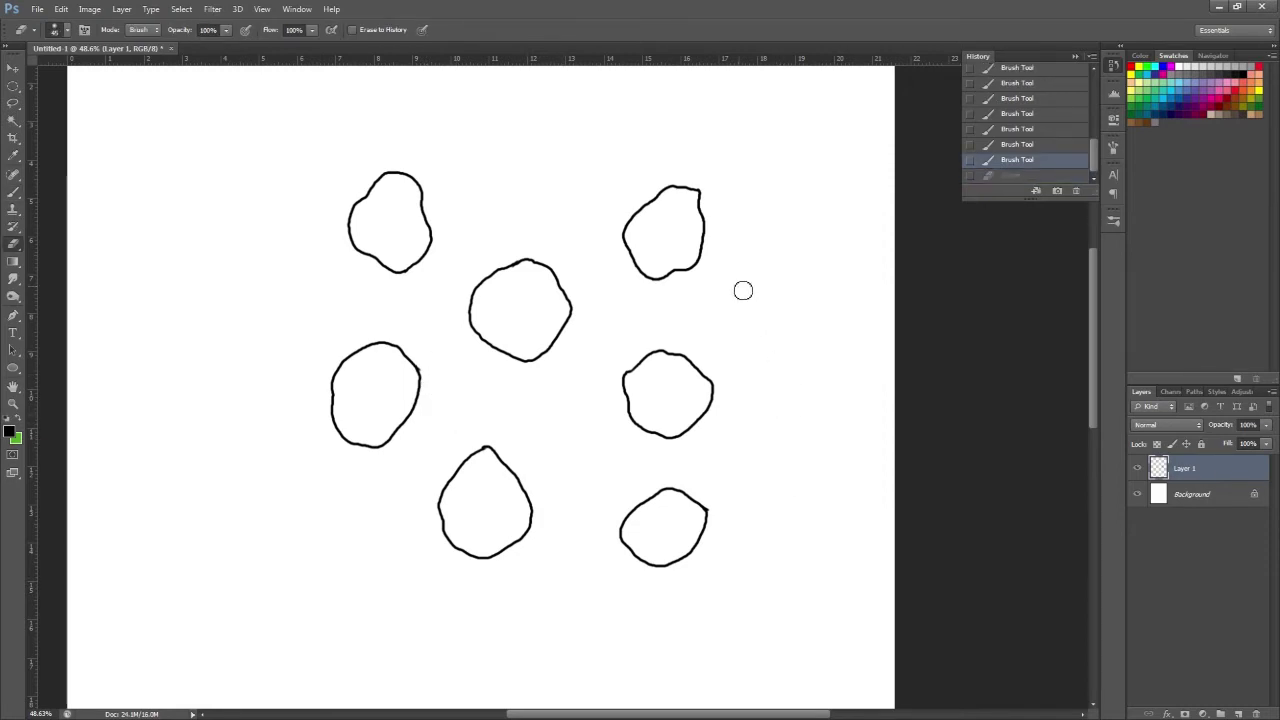
mouse_move(686, 200)
left_mouse_down()
mouse_move(730, 188)
mouse_move(734, 269)
mouse_move(686, 286)
mouse_move(674, 257)
mouse_move(629, 257)
mouse_move(666, 260)
mouse_move(654, 260)
left_mouse_up()
key("b")
key("e")
key("b")
mouse_move(691, 310)
left_mouse_down()
mouse_move(677, 289)
mouse_move(617, 266)
left_mouse_up()
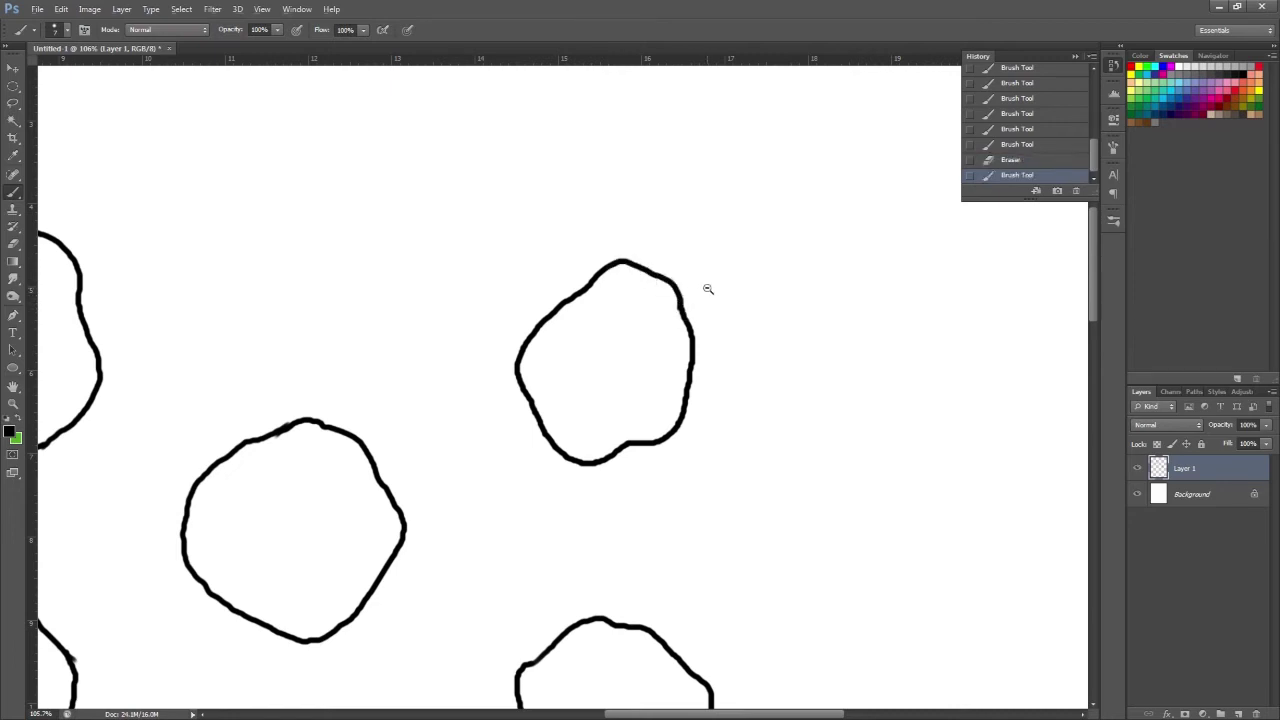
Draw a short curved crease in the middle of the upper-right scale, undoing unwanted strokes and trimming it with the eraser.
key("ctrl+0")
scroll(723, 354, "up", 2)
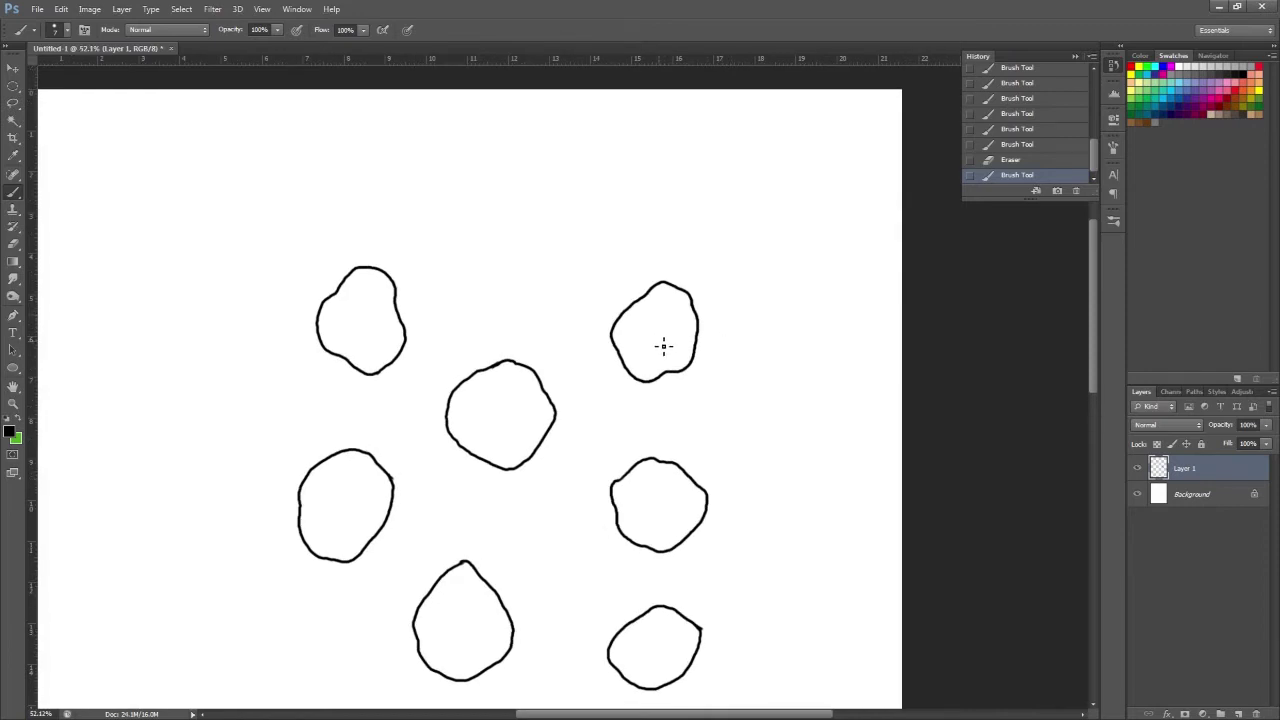
mouse_move(657, 341)
left_mouse_down()
mouse_move(695, 309)
mouse_move(692, 341)
mouse_move(636, 357)
mouse_move(662, 354)
mouse_move(694, 358)
left_mouse_up()
left_click_drag(653, 309, 690, 360)
key("ctrl+alt+z")
key("ctrl+alt+z")
key("ctrl+alt+z")
key("e")
left_click(637, 358)
Lasso the lower-right half of the upper-right scale, shade it grey with a soft round brush, and clear the selection.
key("l")
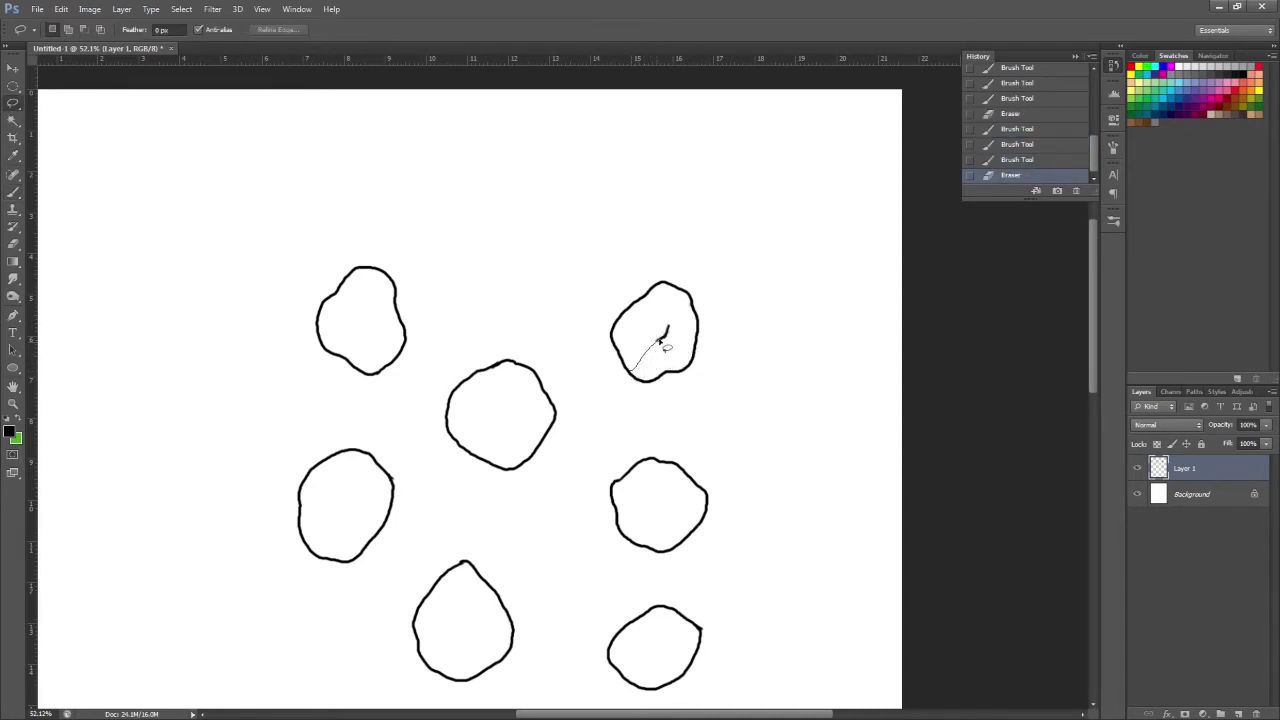
mouse_move(668, 335)
left_mouse_down()
mouse_move(694, 306)
mouse_move(694, 363)
mouse_move(653, 391)
mouse_move(630, 374)
left_mouse_up()
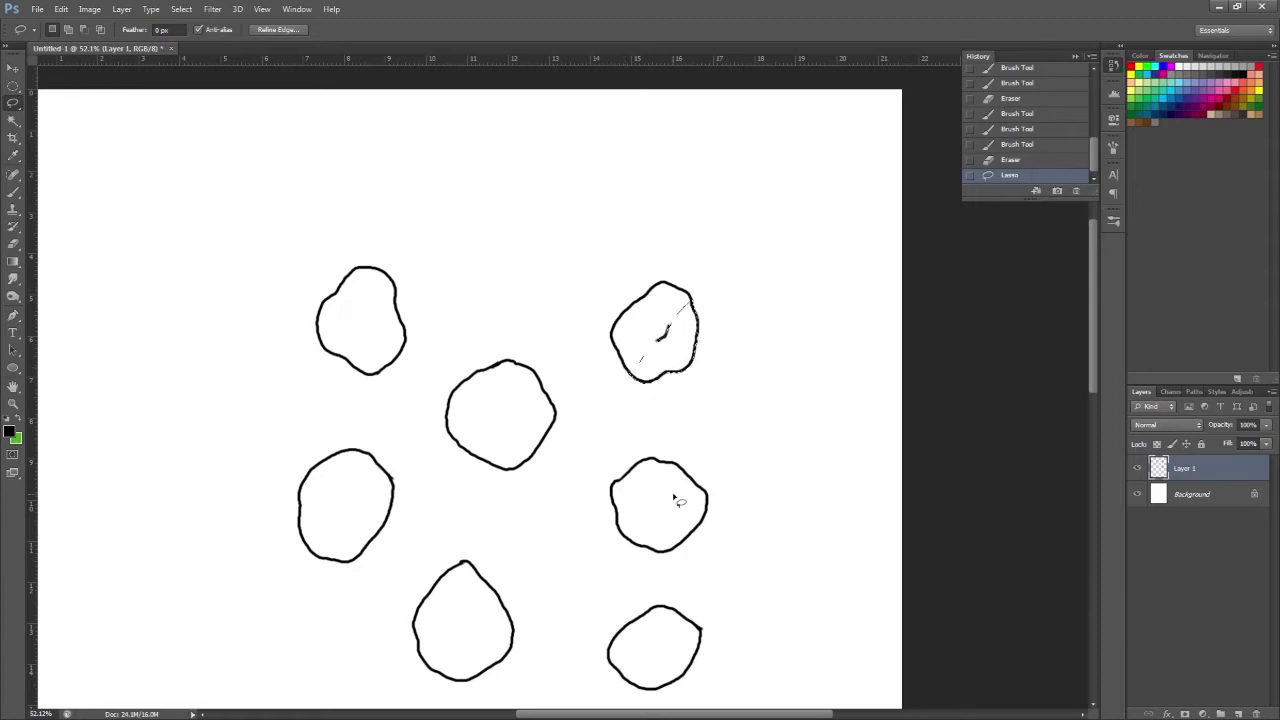
key("b")
right_click(586, 369)
left_click(716, 456)
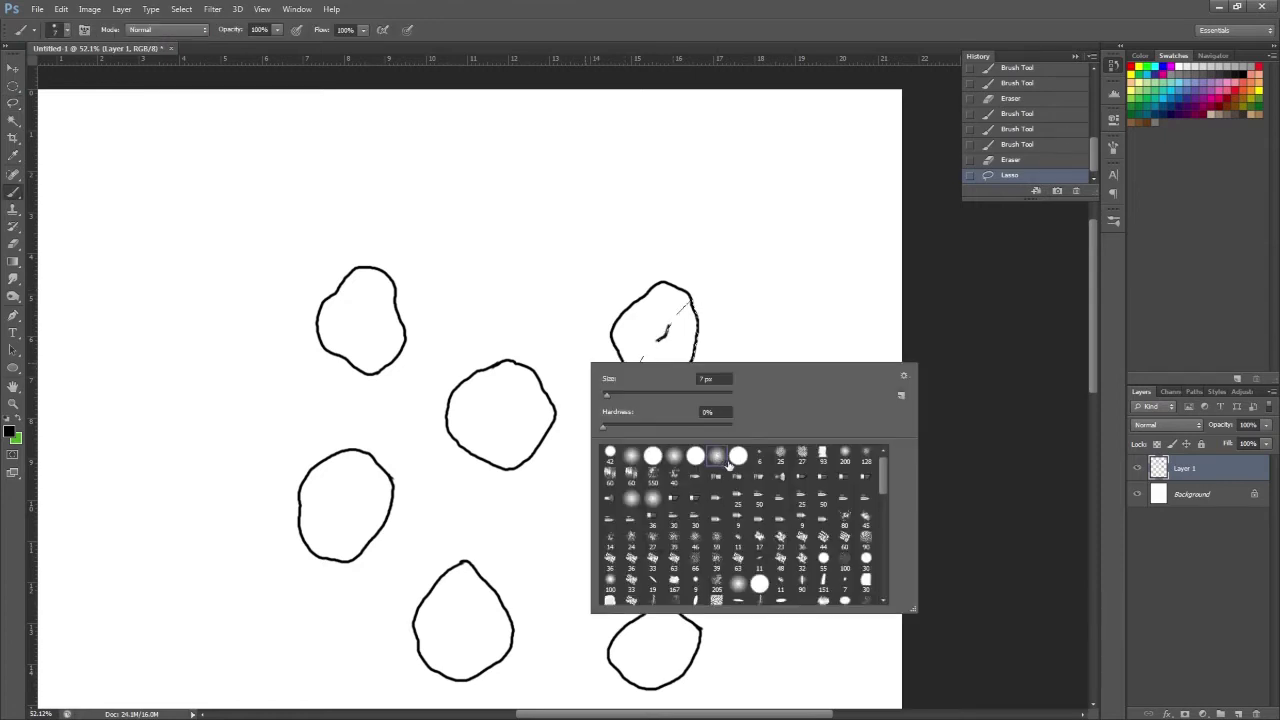
left_click(664, 288)
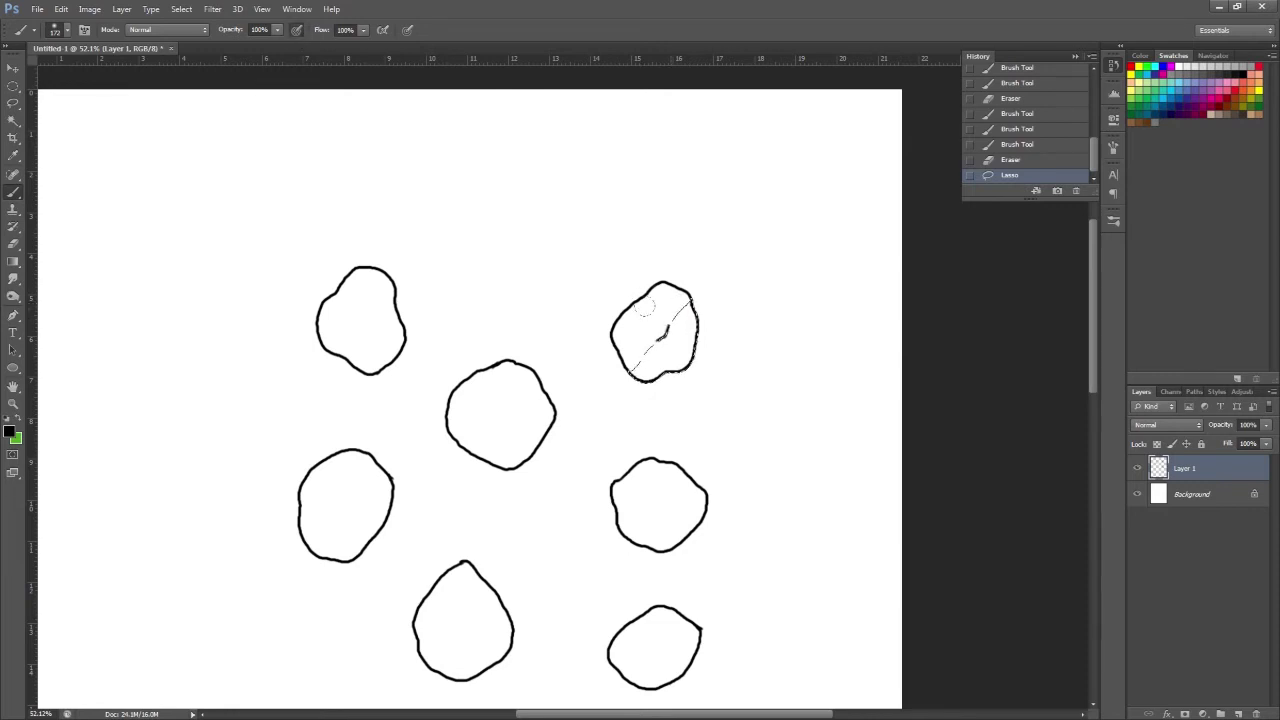
mouse_move(634, 326)
left_mouse_down()
mouse_move(667, 303)
mouse_move(648, 356)
mouse_move(673, 347)
mouse_move(704, 375)
mouse_move(651, 426)
mouse_move(639, 373)
mouse_move(657, 311)
mouse_move(640, 334)
mouse_move(666, 314)
left_mouse_up()
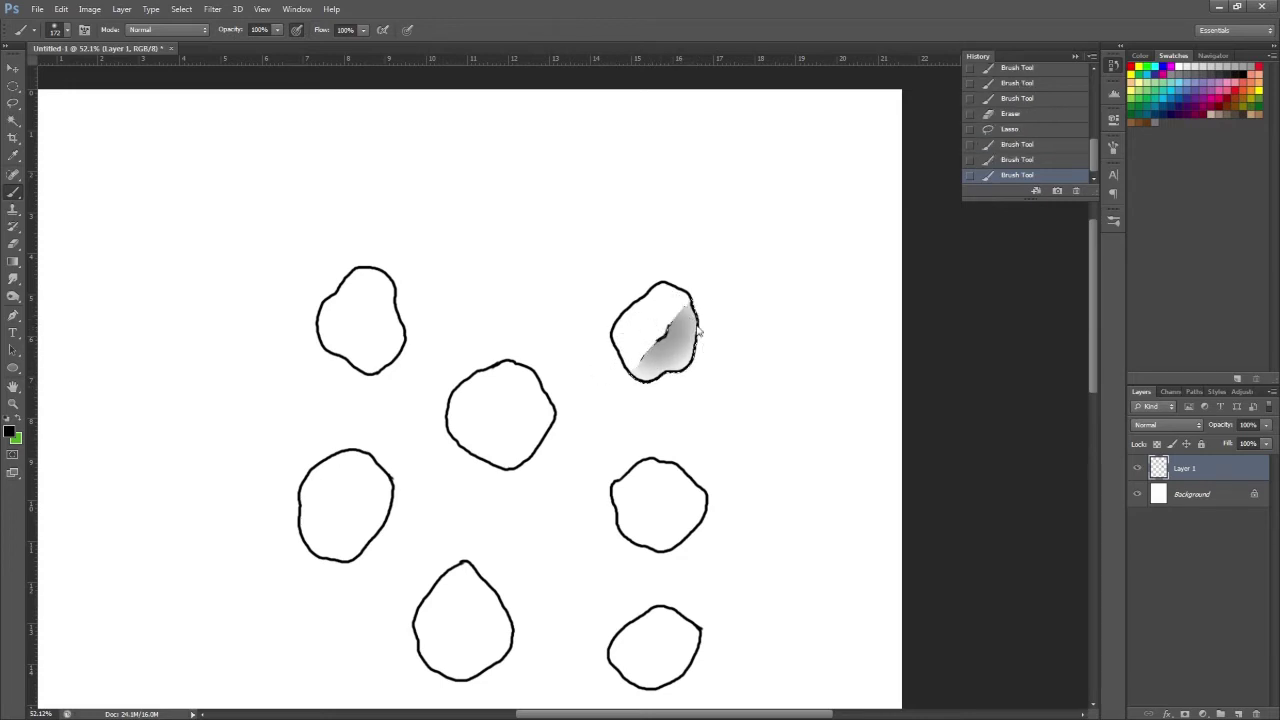
key("ctrl+d")
Touch up the shading and outline of the upper-right scale with the eraser and brush.
left_click_drag(811, 392, 802, 407)
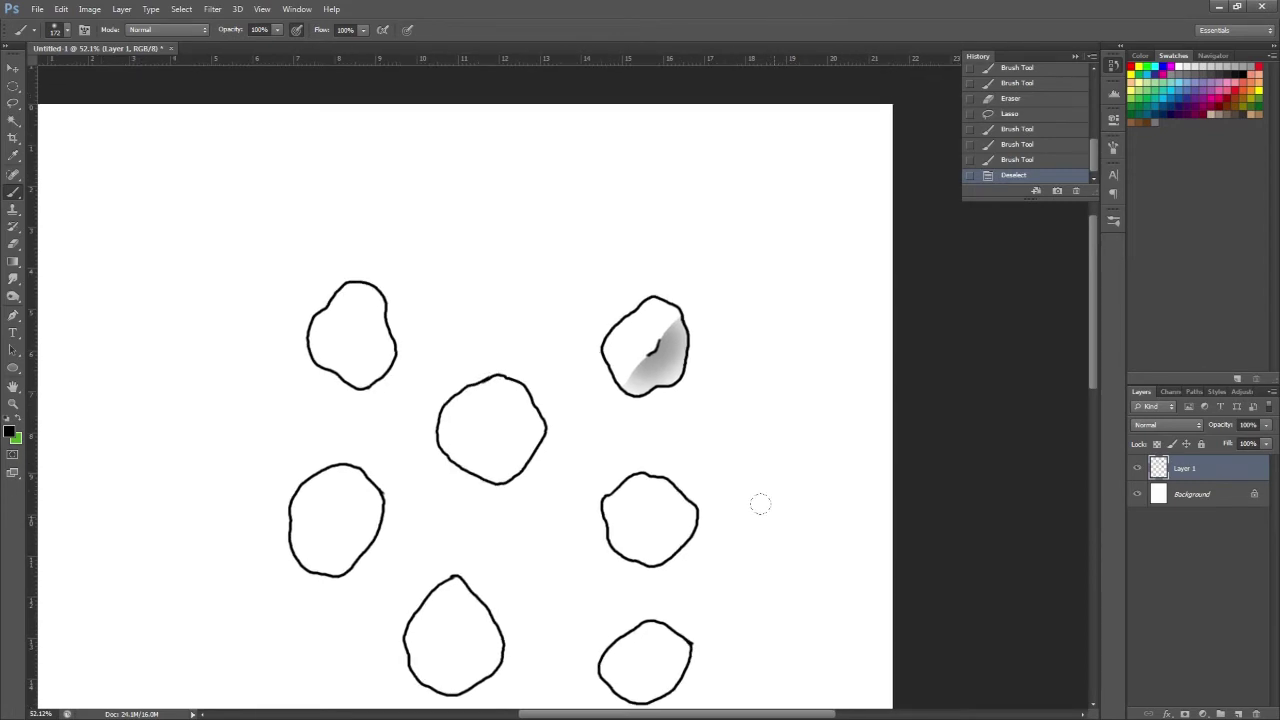
key("e")
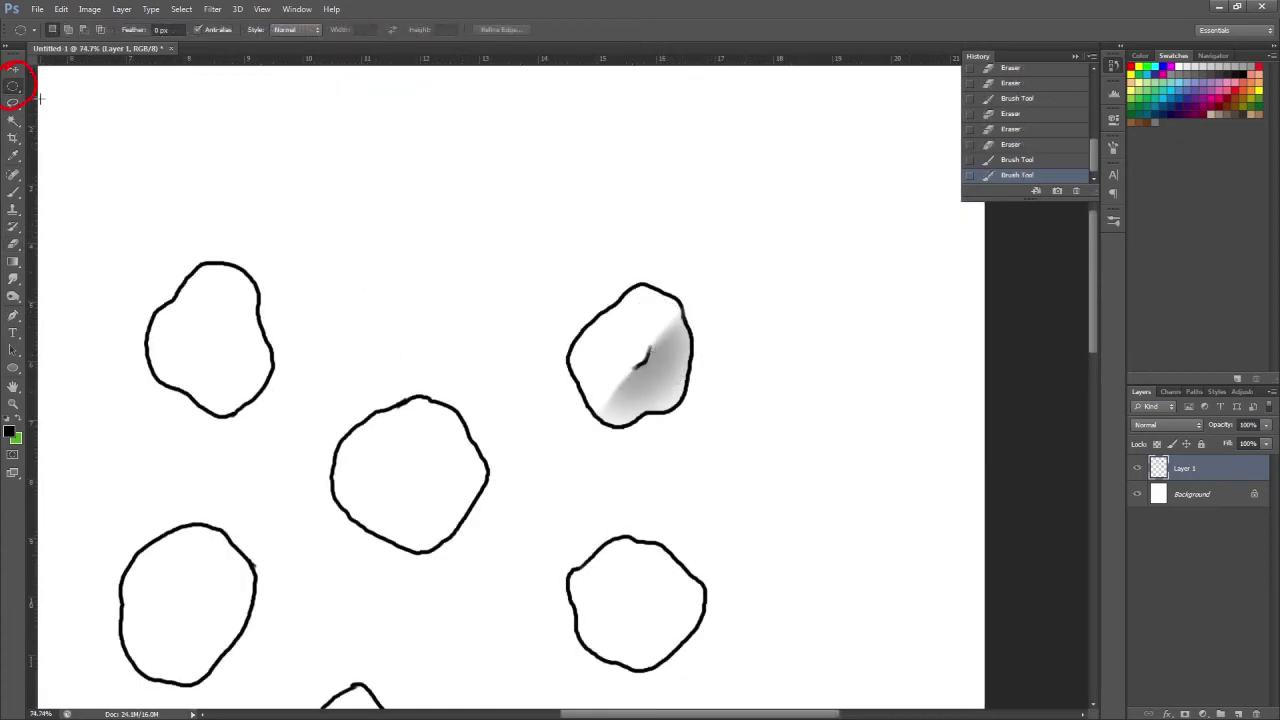
key("b")
Undo the last brush stroke and enclose the shaded scale in a rectangular marquee selection.
left_click_drag(54, 106, 77, 119)
left_click(24, 94)
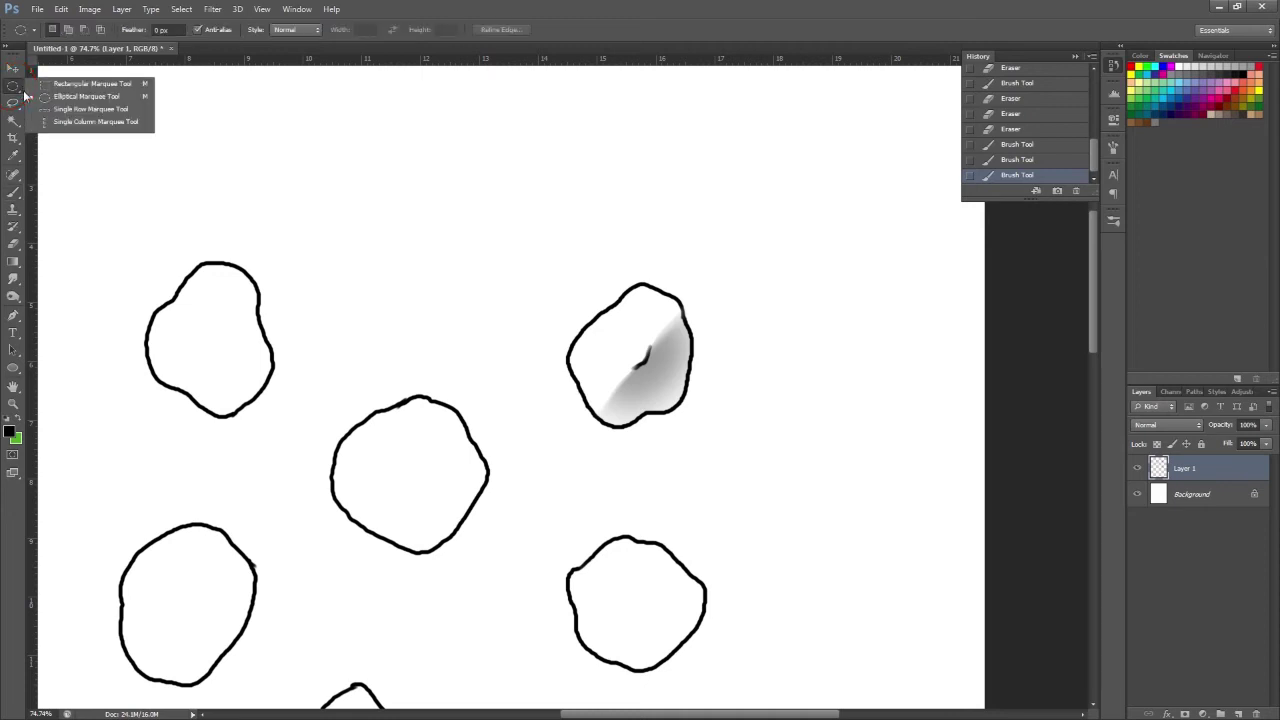
left_click(109, 84)
key("ctrl+z")
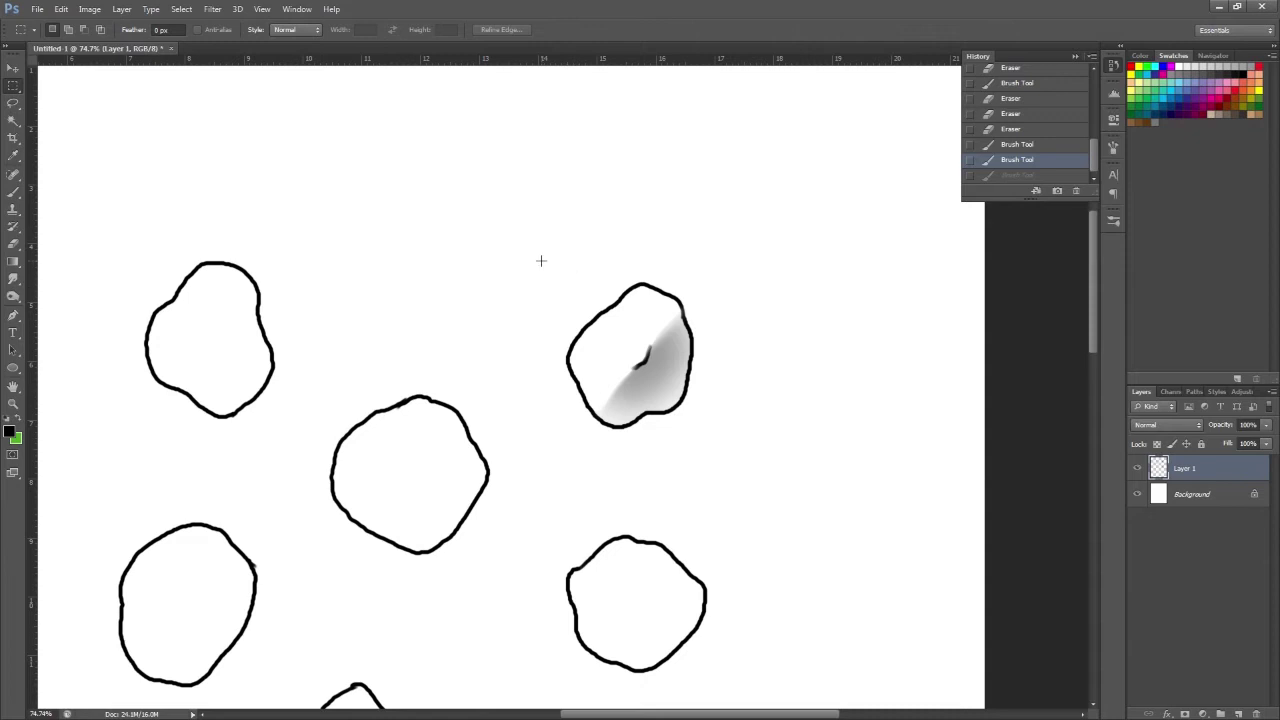
mouse_move(525, 257)
left_mouse_down()
mouse_move(694, 440)
mouse_move(749, 476)
mouse_move(730, 461)
left_mouse_up()
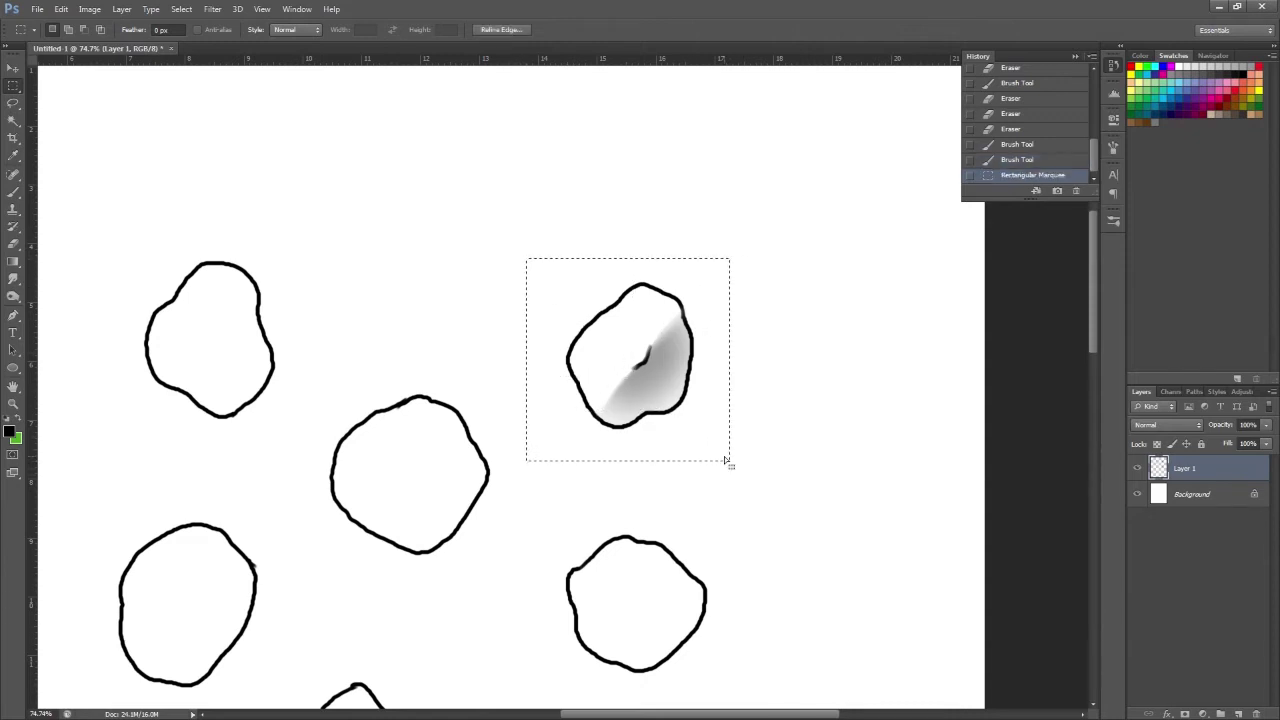
Define the selected scale as a brush preset named "dragon scale" and clear the selection.
left_click(62, 11)
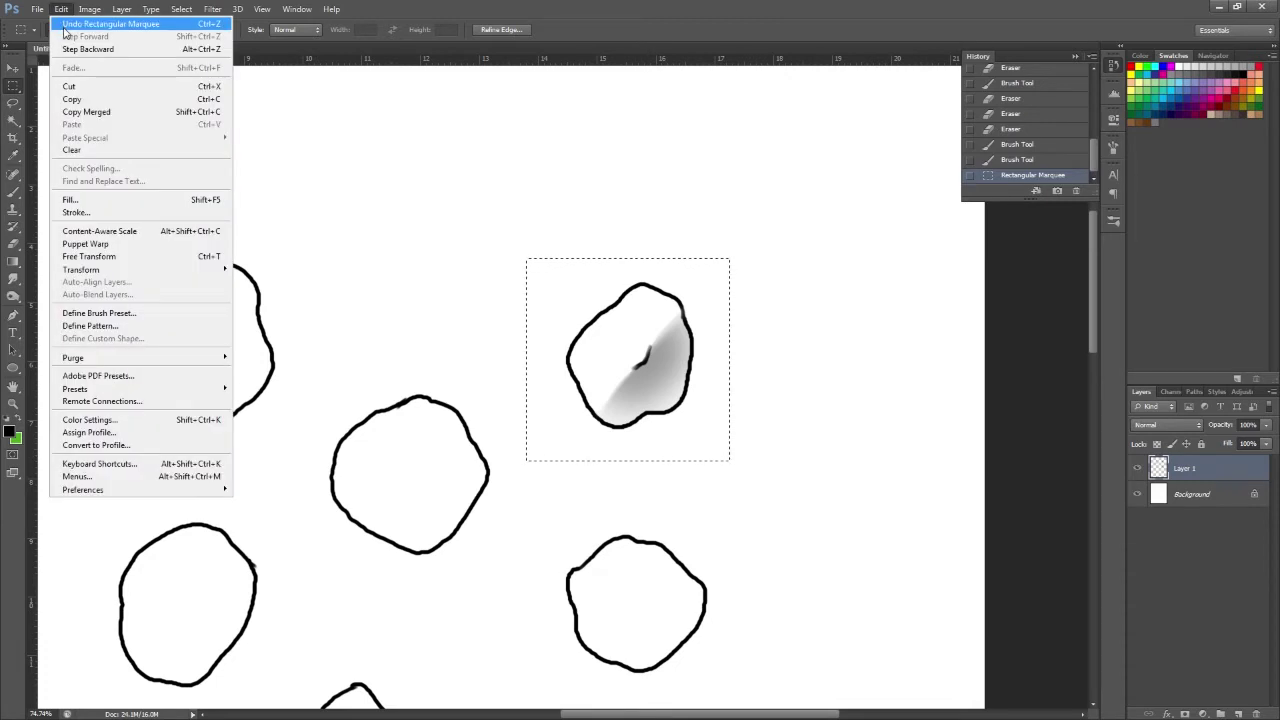
left_click(172, 314)
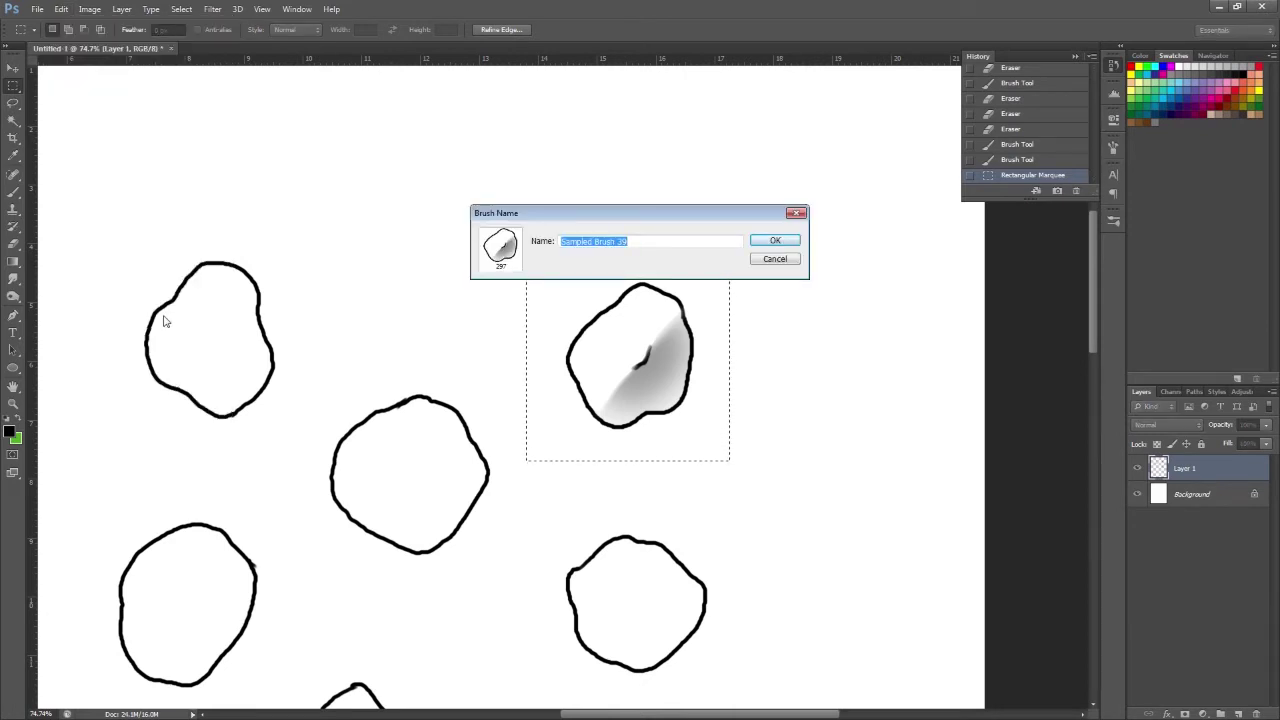
type("dragon scale")
left_click(792, 245)
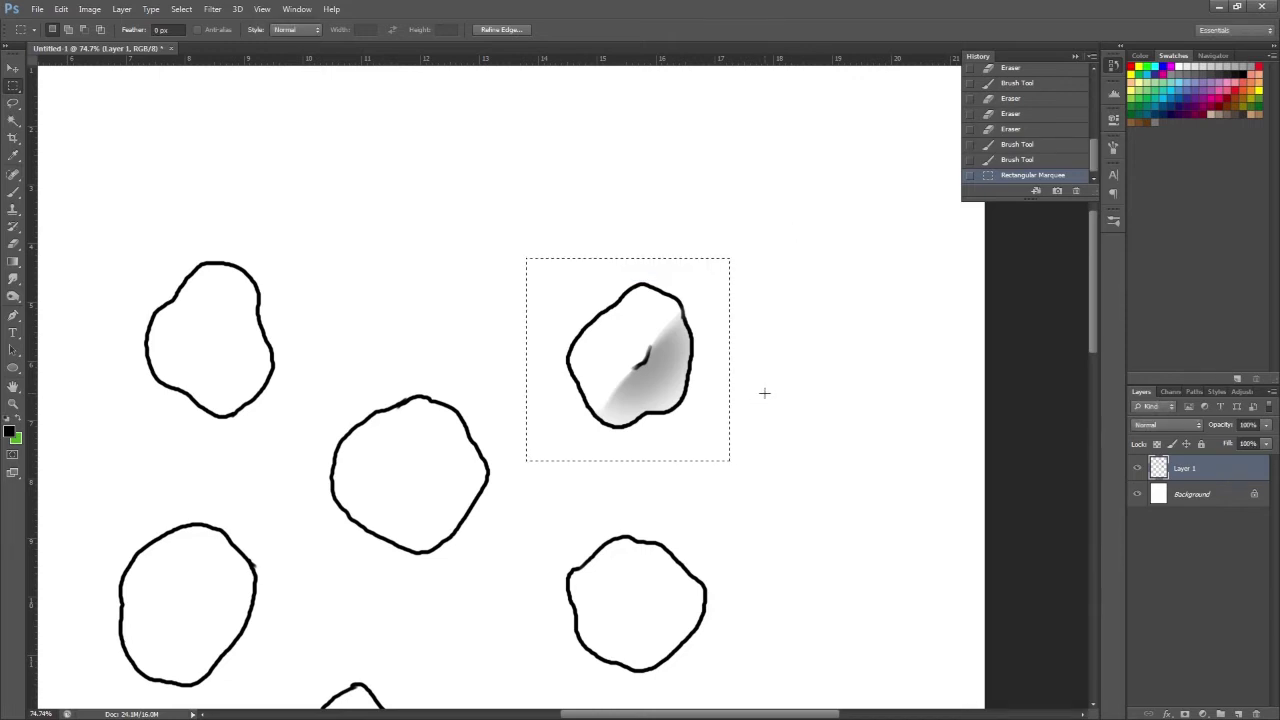
key("ctrl+d")
Choose the new 297 px scale brush from the end of the brush presets, undoing the stray test stroke.
key("b")
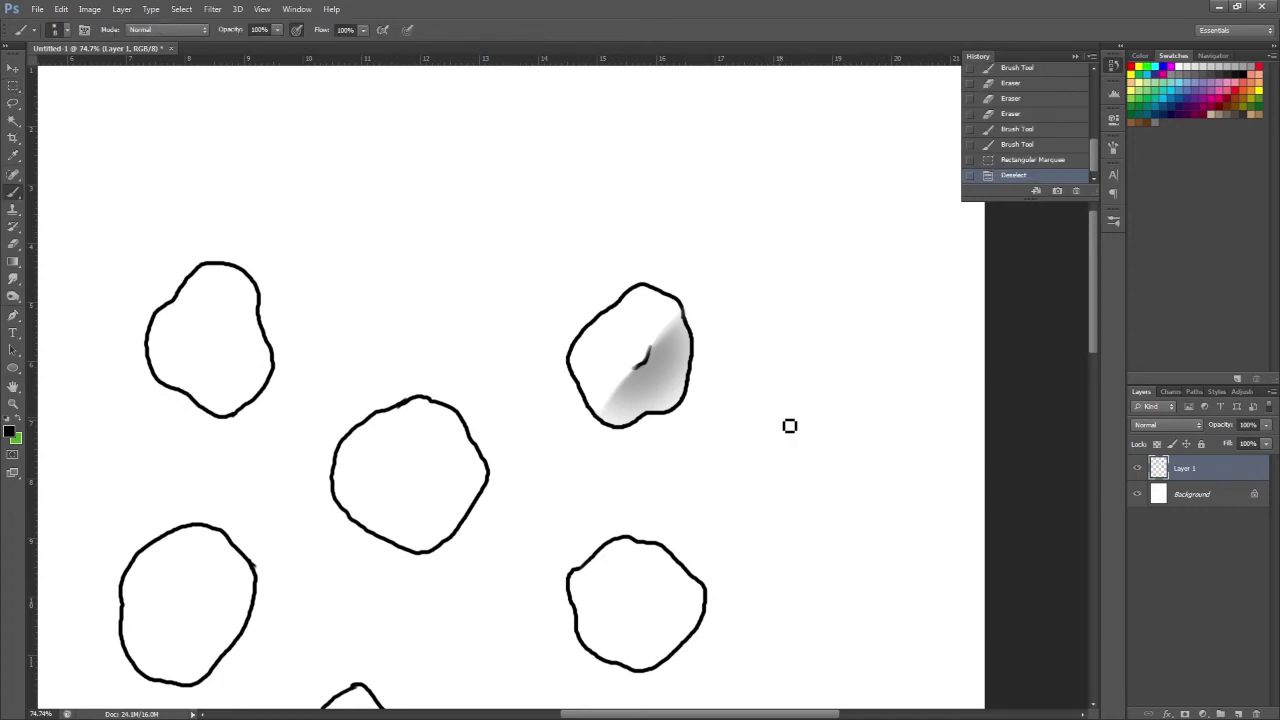
left_click_drag(64, 191, 93, 206)
key("ctrl+z")
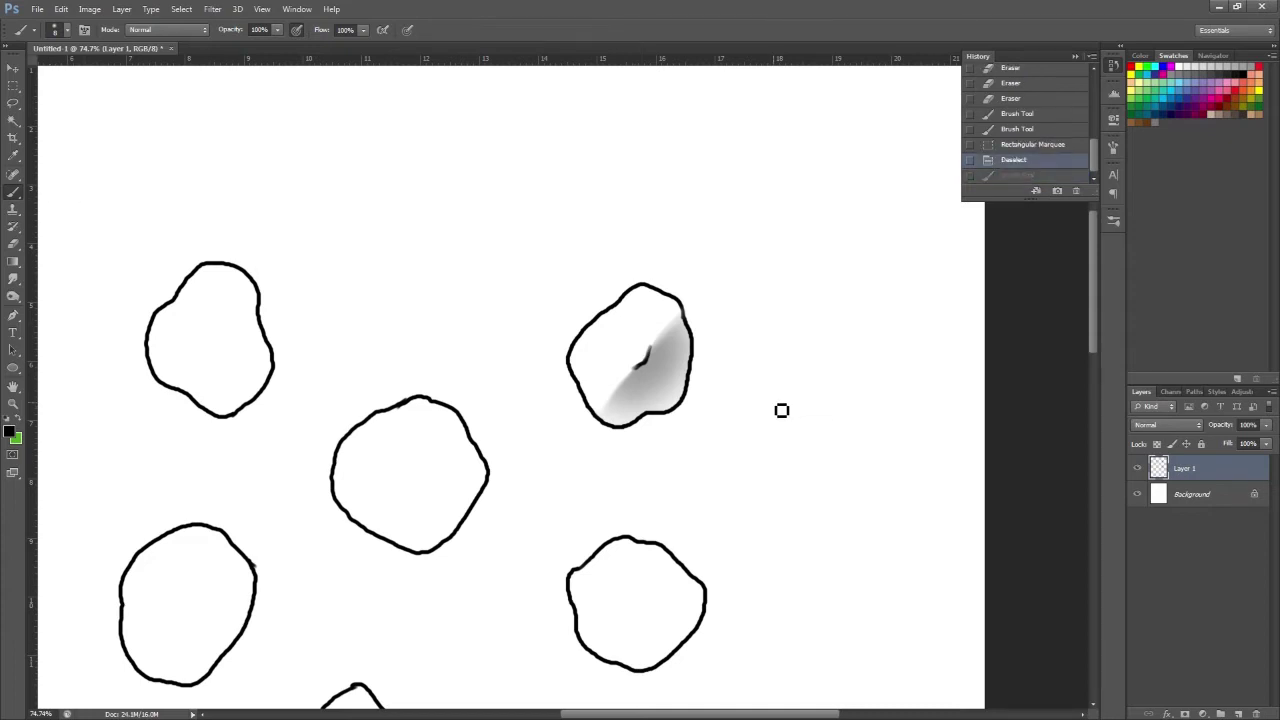
right_click(782, 411)
left_click_drag(1074, 601, 1068, 621)
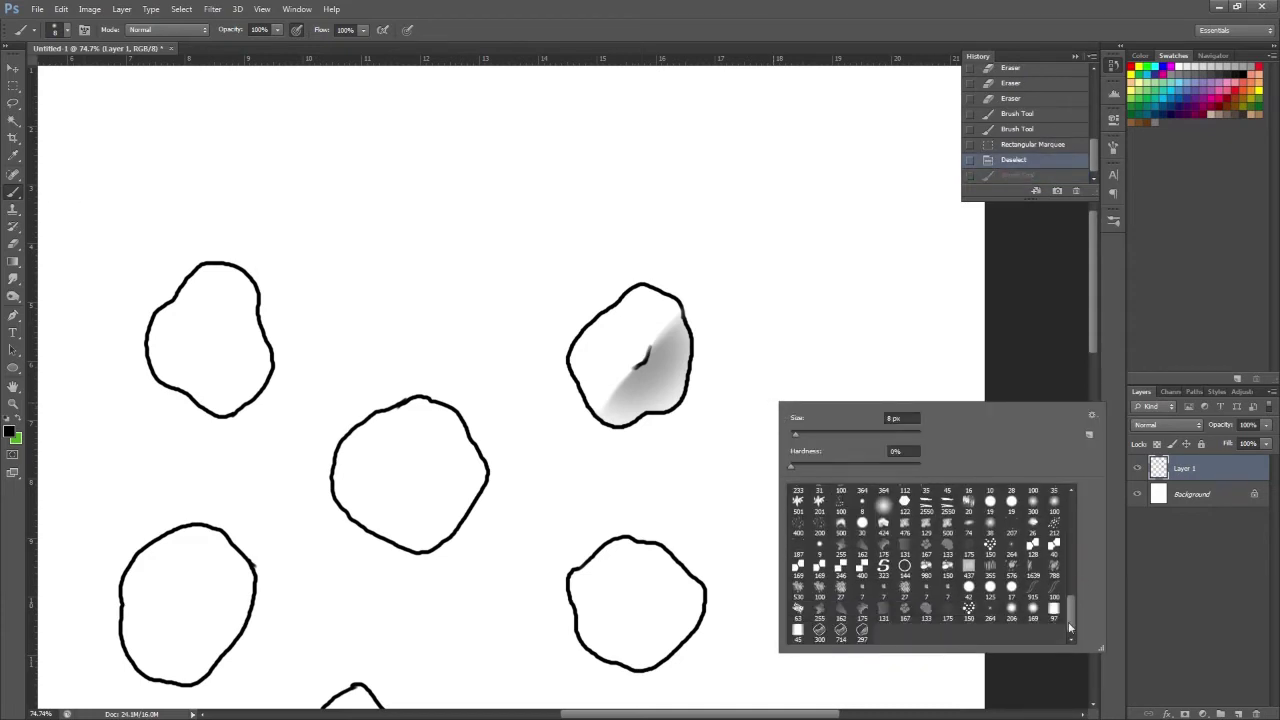
left_click(862, 632)
left_click(1089, 330)
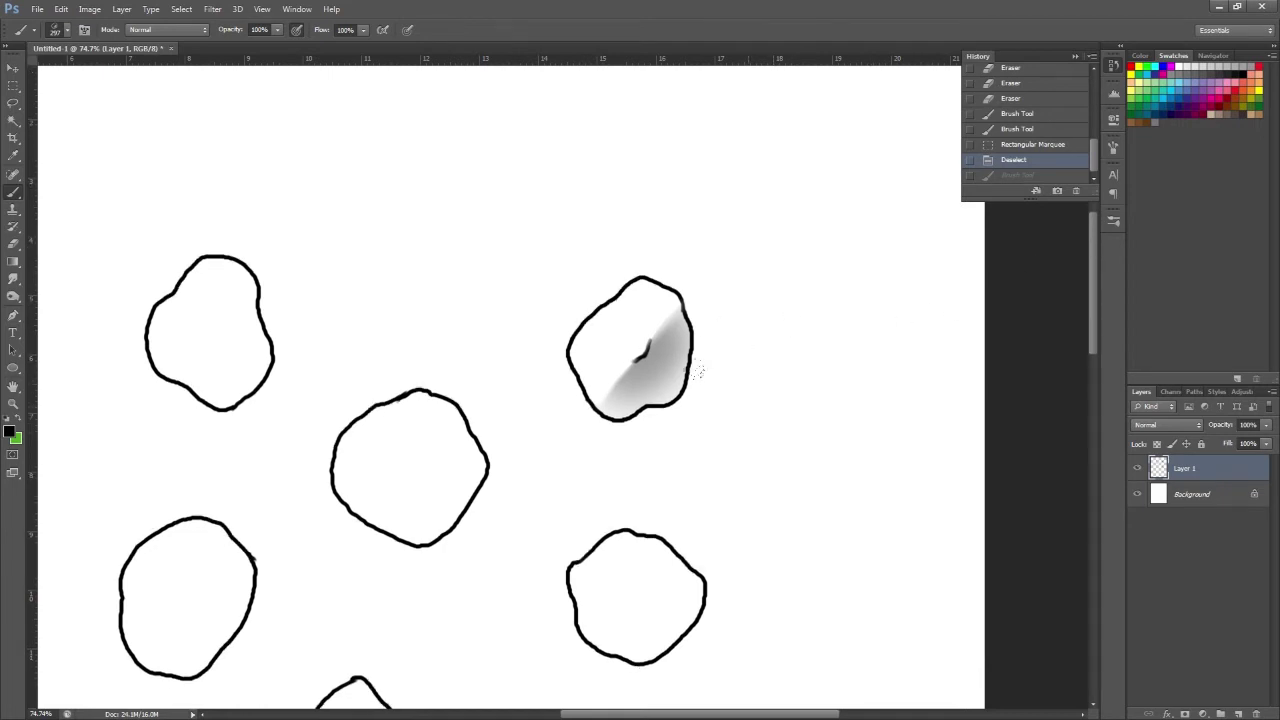
Turn off pen-pressure opacity and stamp four solid 297 px scales around the shaded original scale.
left_click(723, 338)
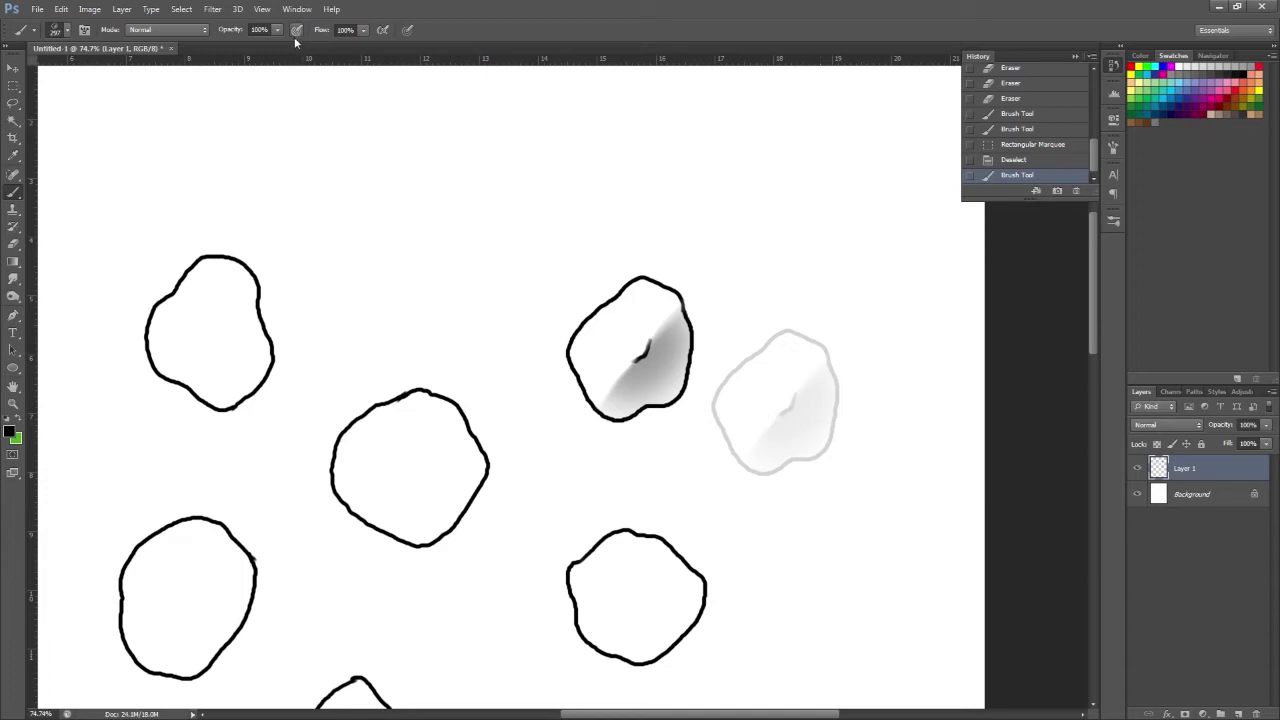
left_click(709, 190)
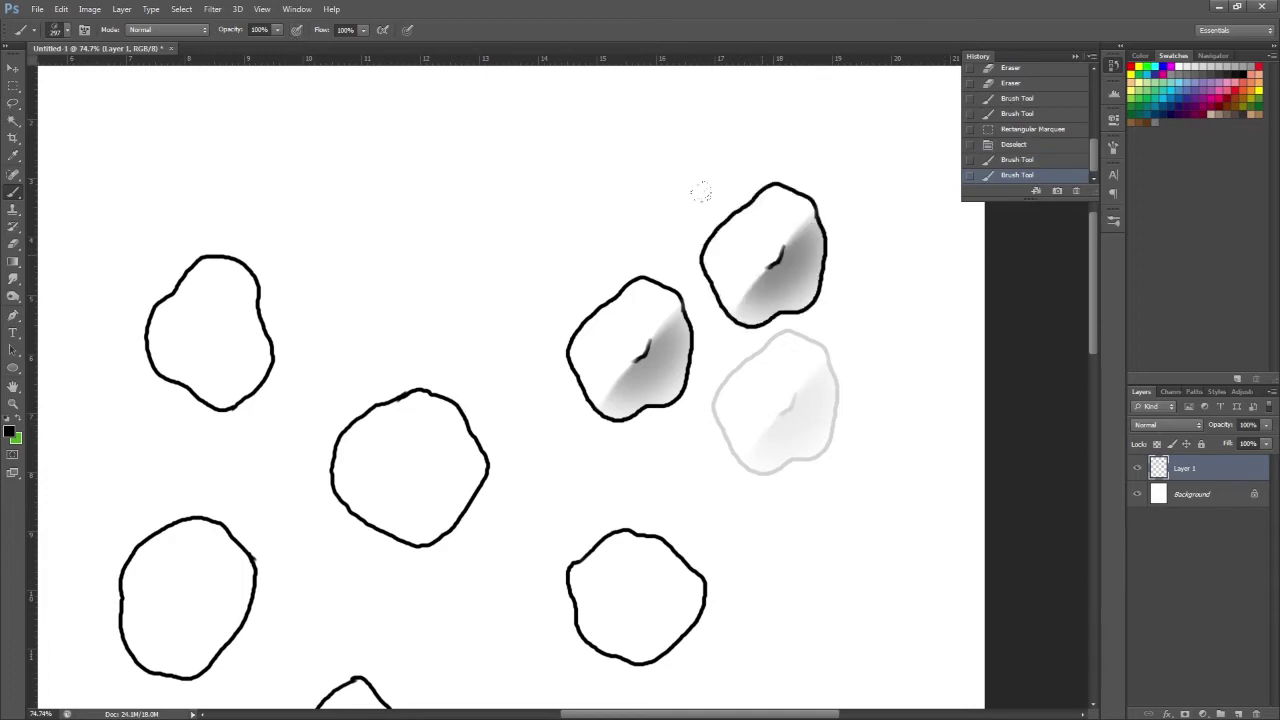
left_click(590, 143)
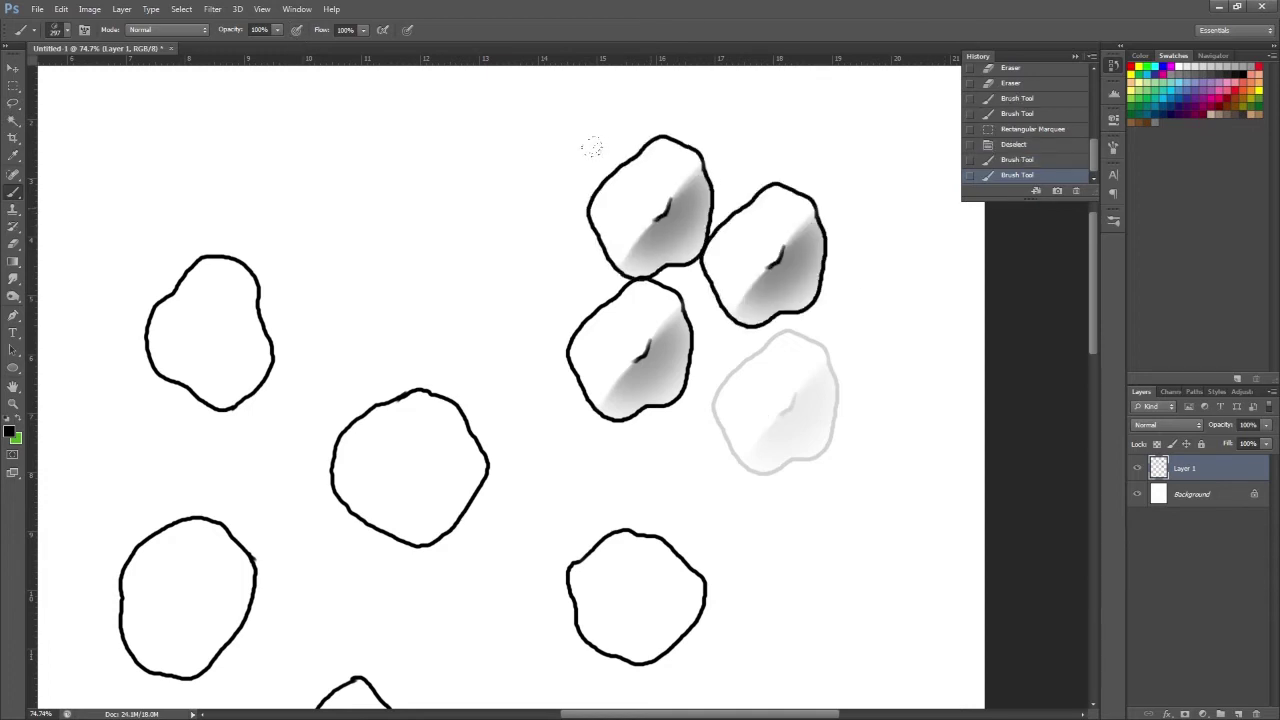
left_click(716, 322)
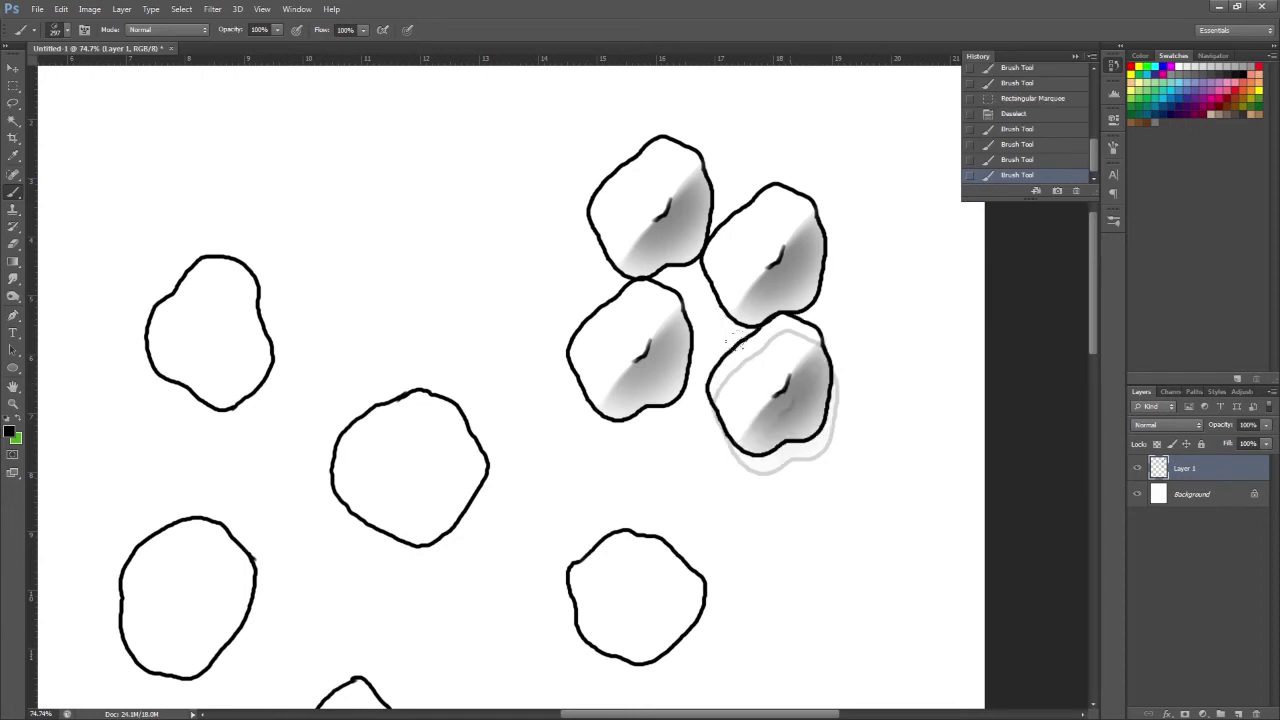
left_click(818, 246)
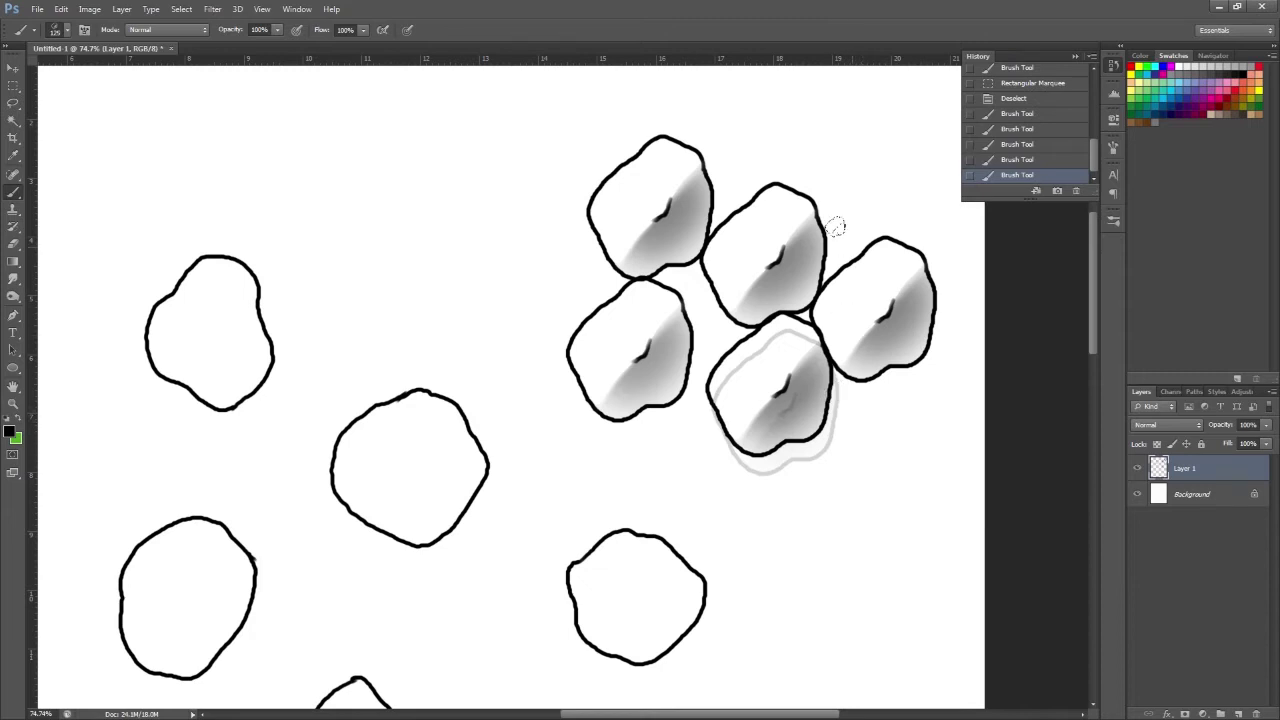
Reduce the brush to 100 px and stamp four small scales in the gaps and along the edge of the large ones.
left_click(850, 234)
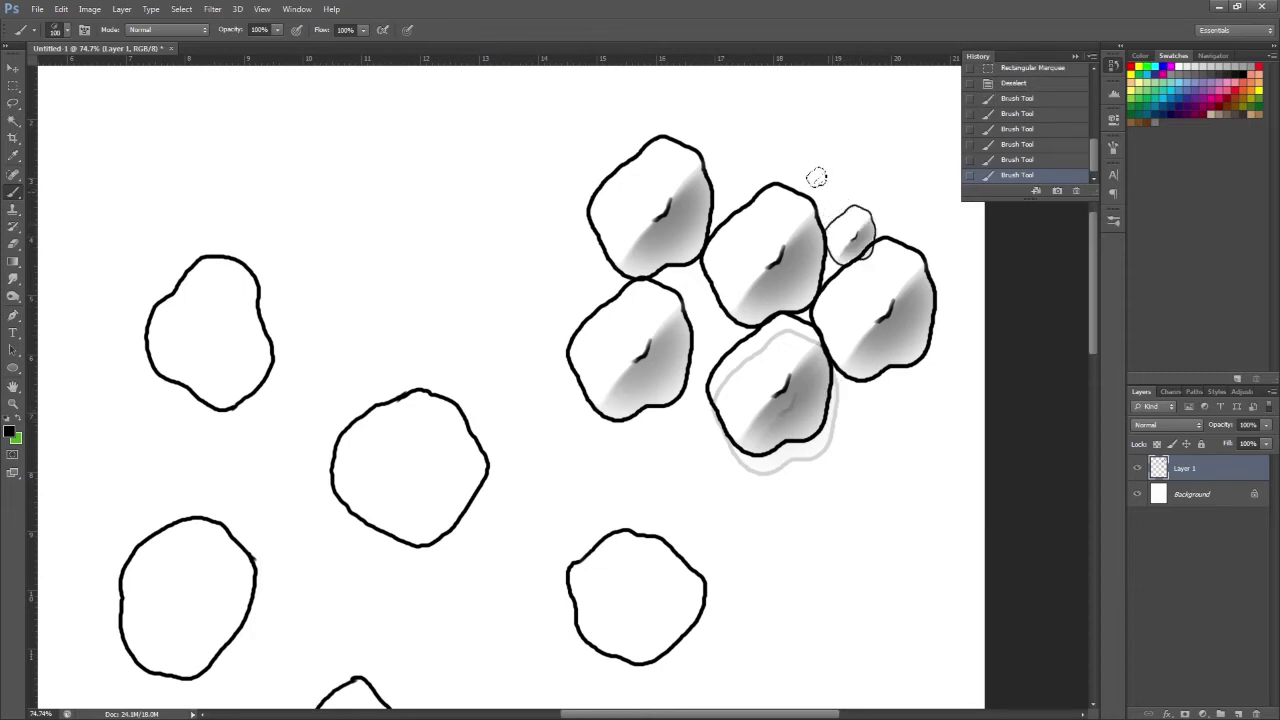
left_click(821, 184)
left_click(883, 203)
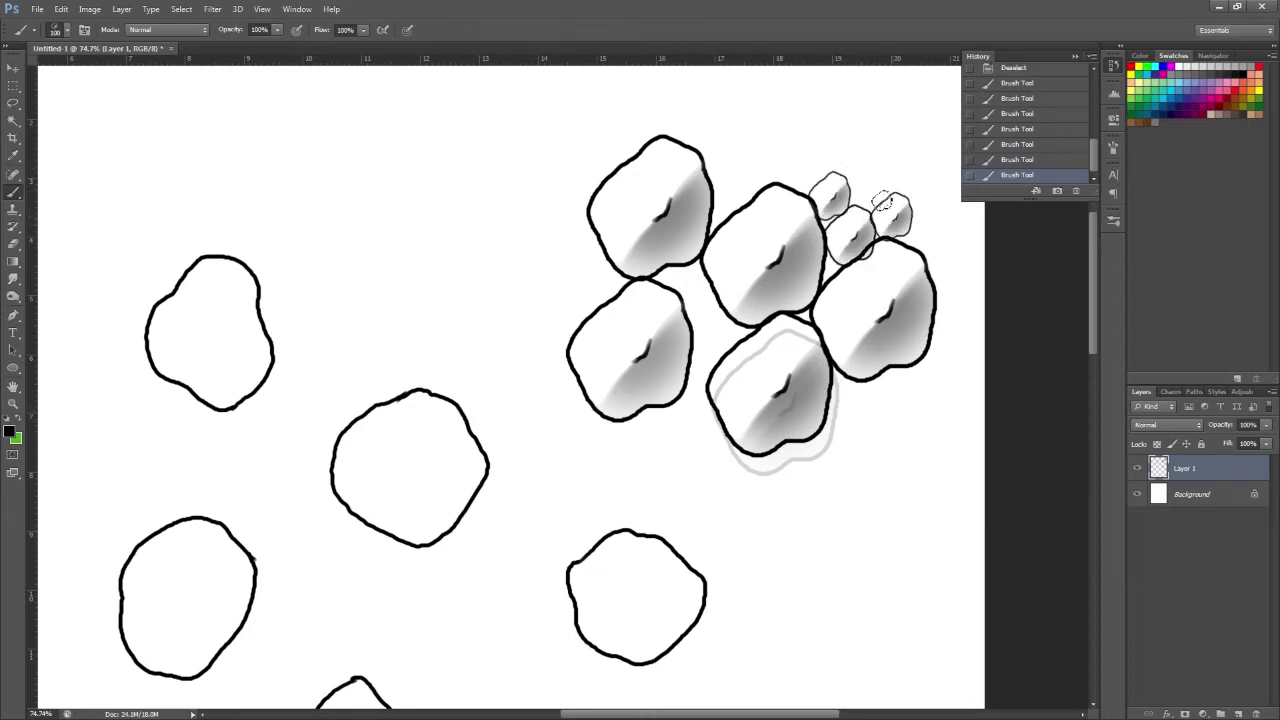
left_click(706, 327)
Open the Brush settings for the dragon scale brush.
scroll(798, 470, "down", 3)
left_click(1113, 222)
left_click(1113, 220)
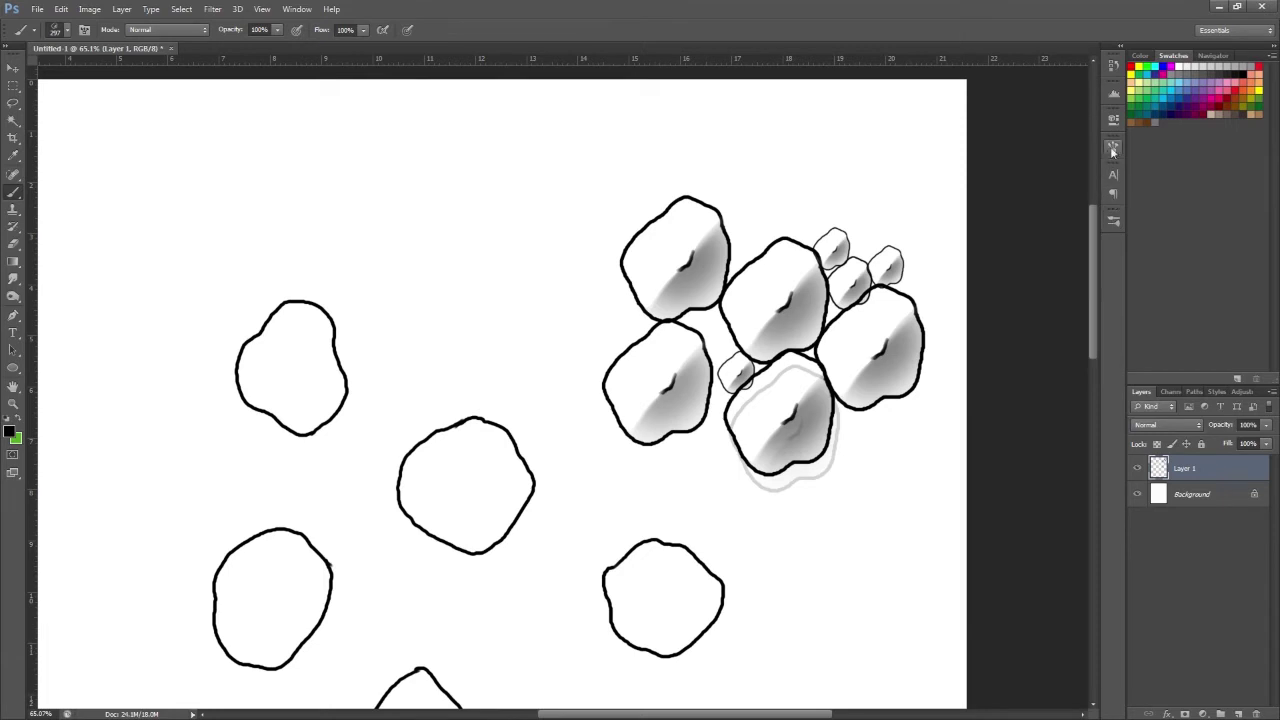
left_click(1114, 151)
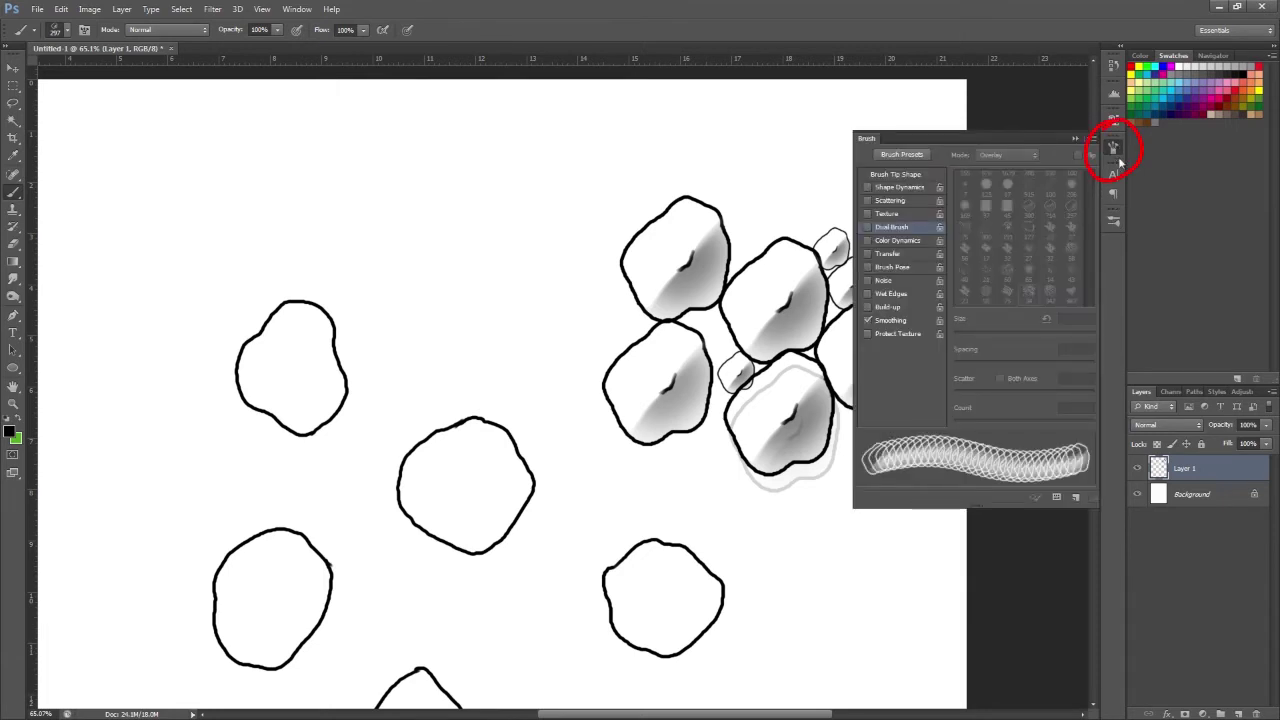
left_click(1116, 153)
left_click(1113, 152)
left_click(1113, 152)
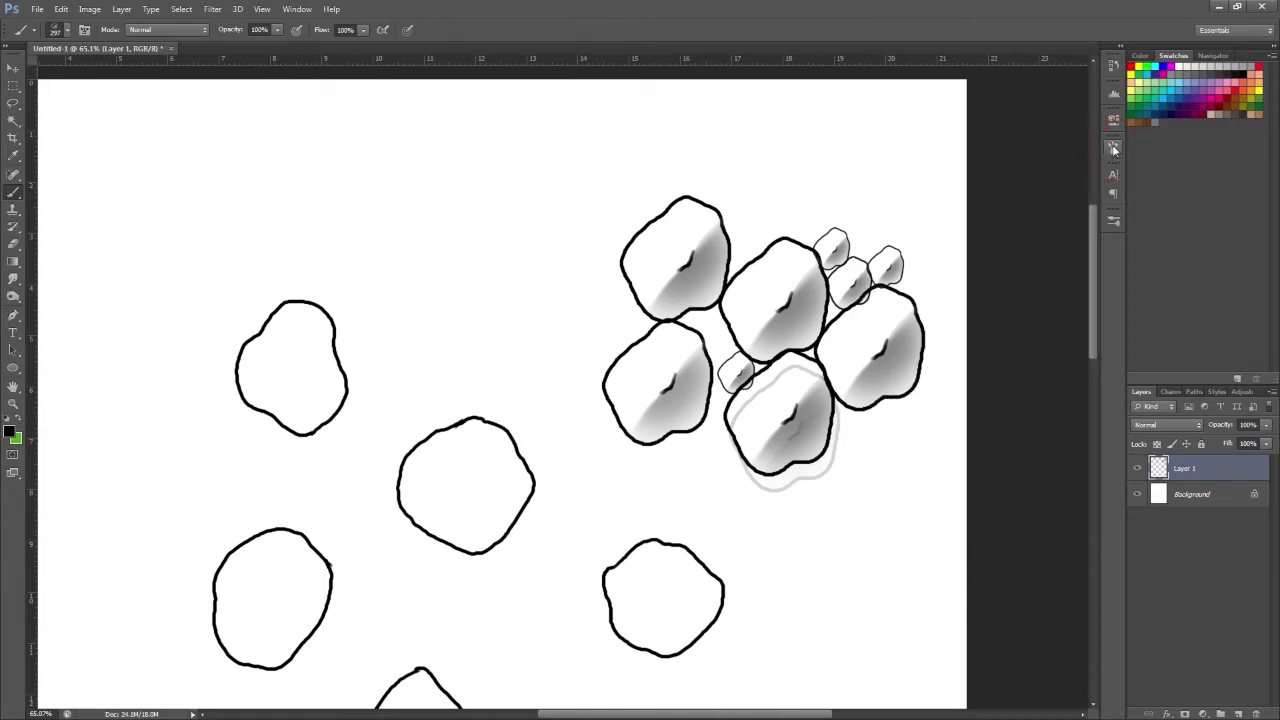
left_click(297, 9)
mouse_move(297, 25)
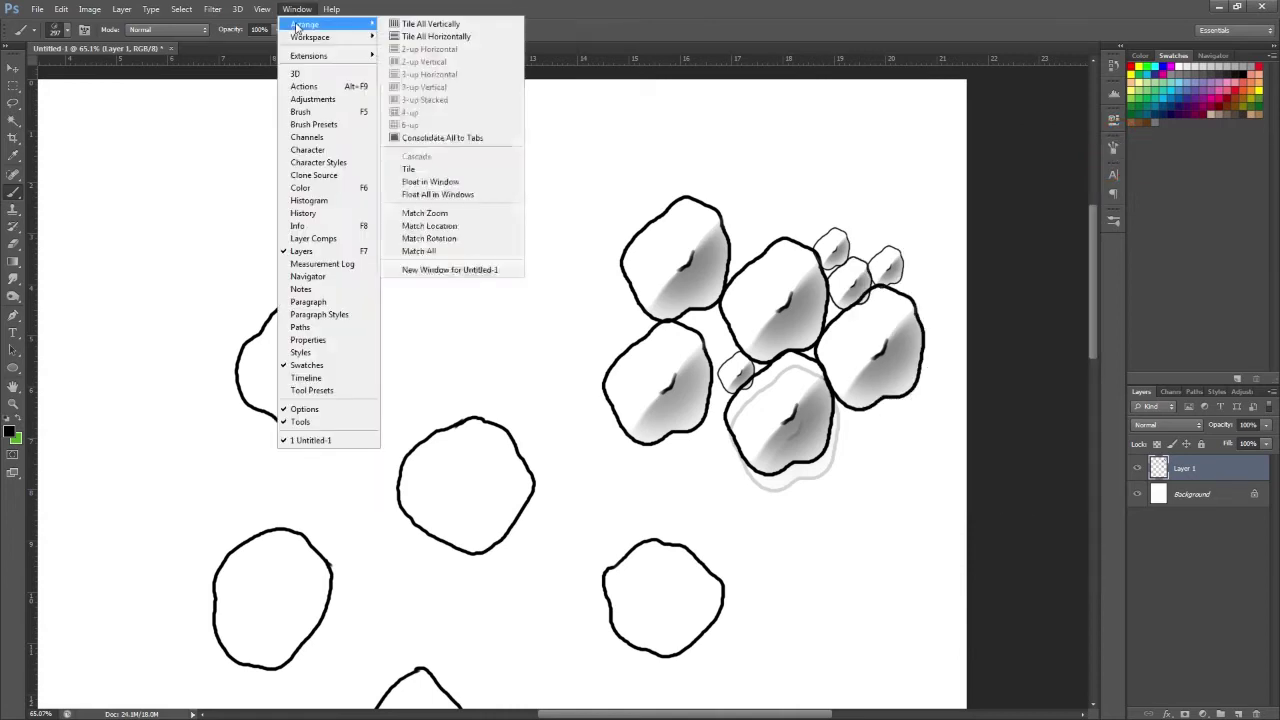
left_click(340, 112)
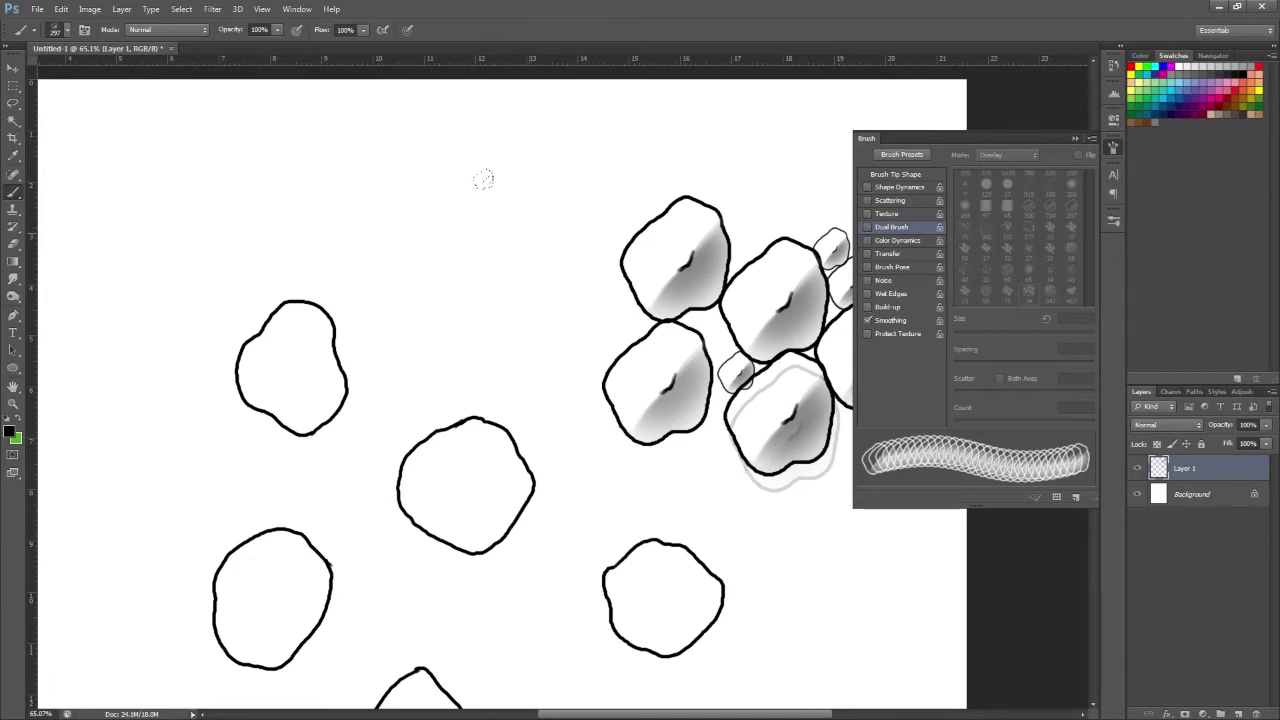
Undo a test stroke made with the default spacing and set the brush tip spacing to 101%.
mouse_move(500, 140)
left_mouse_down()
mouse_move(419, 155)
mouse_move(315, 145)
mouse_move(194, 181)
mouse_move(107, 252)
left_mouse_up()
key("ctrl+z")
left_click(913, 175)
left_click_drag(970, 392, 1026, 393)
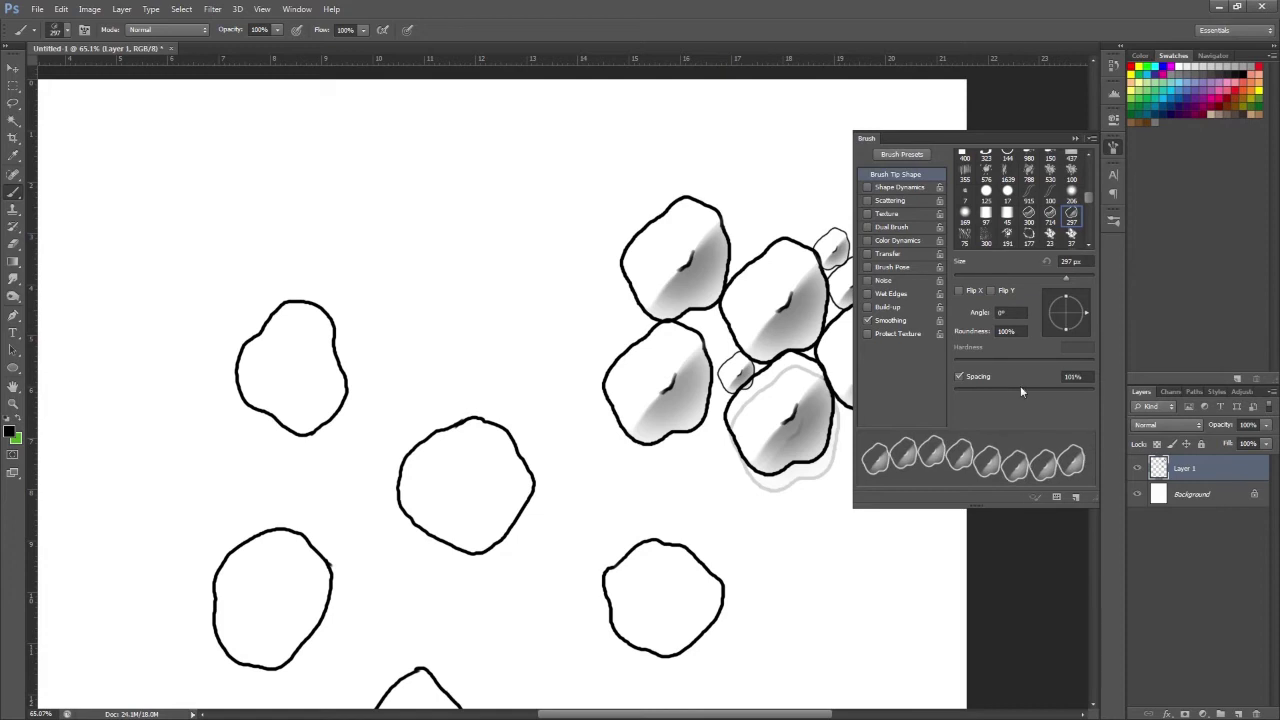
Paint an arc of separated scales above the upper-left outline, undoing the first trial stroke.
mouse_move(505, 235)
left_mouse_down()
mouse_move(290, 205)
mouse_move(130, 385)
mouse_move(250, 485)
mouse_move(493, 393)
mouse_move(525, 521)
left_mouse_up()
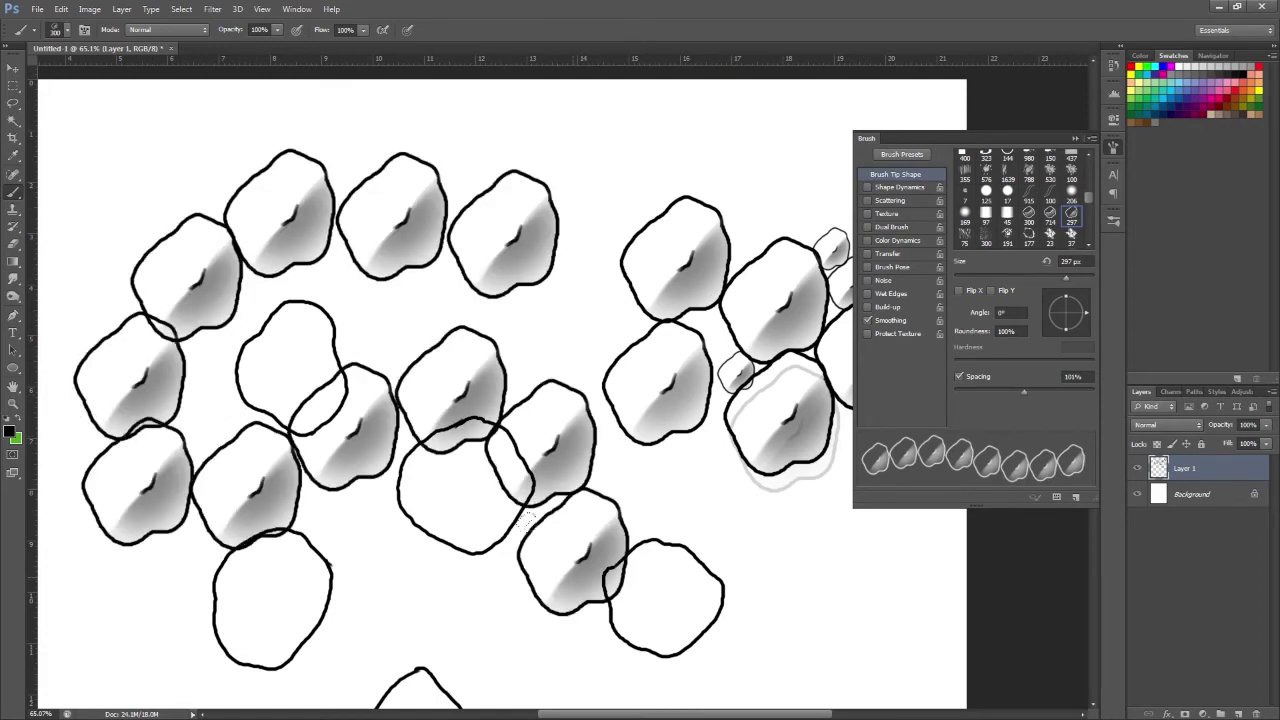
key("ctrl+z")
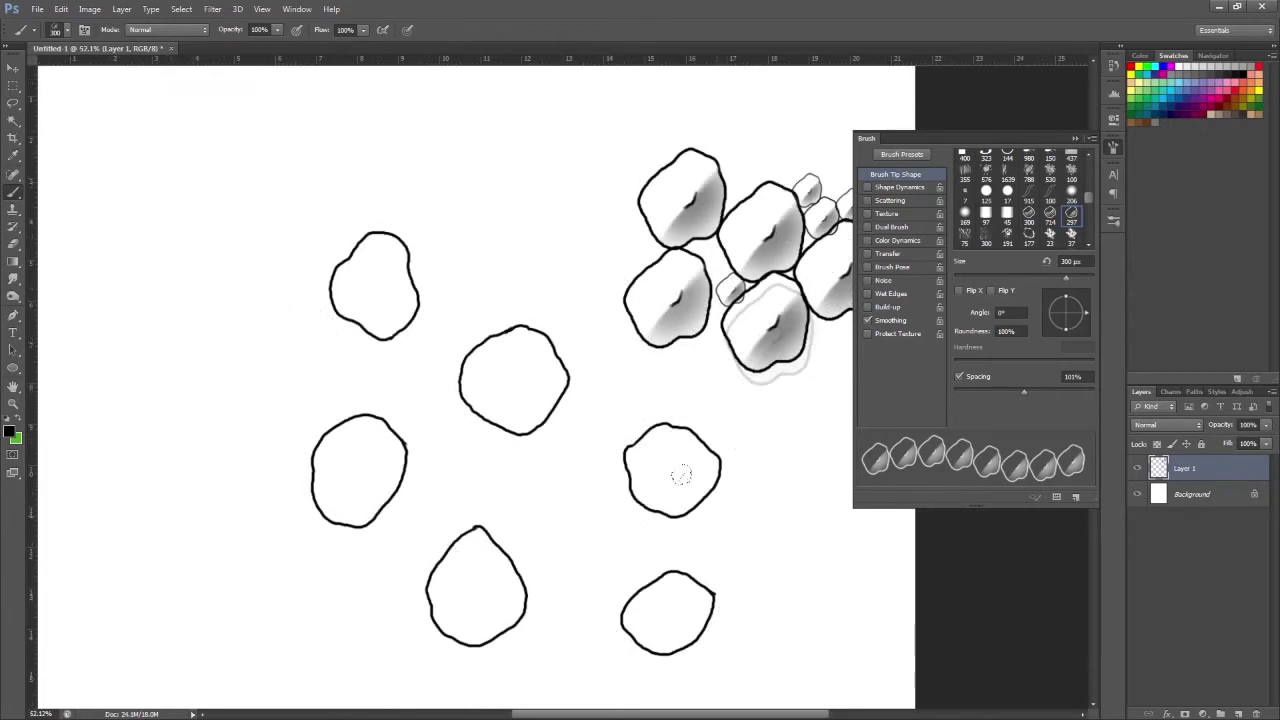
mouse_move(543, 255)
left_mouse_down()
mouse_move(496, 206)
mouse_move(266, 123)
mouse_move(170, 310)
left_mouse_up()
Try vertical and horizontal scale strokes below the arc and undo them.
mouse_move(218, 590)
left_mouse_down()
mouse_move(206, 486)
mouse_move(258, 249)
left_mouse_up()
left_click_drag(361, 600, 358, 230)
mouse_move(482, 468)
left_mouse_down()
mouse_move(750, 428)
mouse_move(797, 565)
mouse_move(790, 528)
mouse_move(448, 510)
mouse_move(690, 520)
left_mouse_up()
key("ctrl+z")
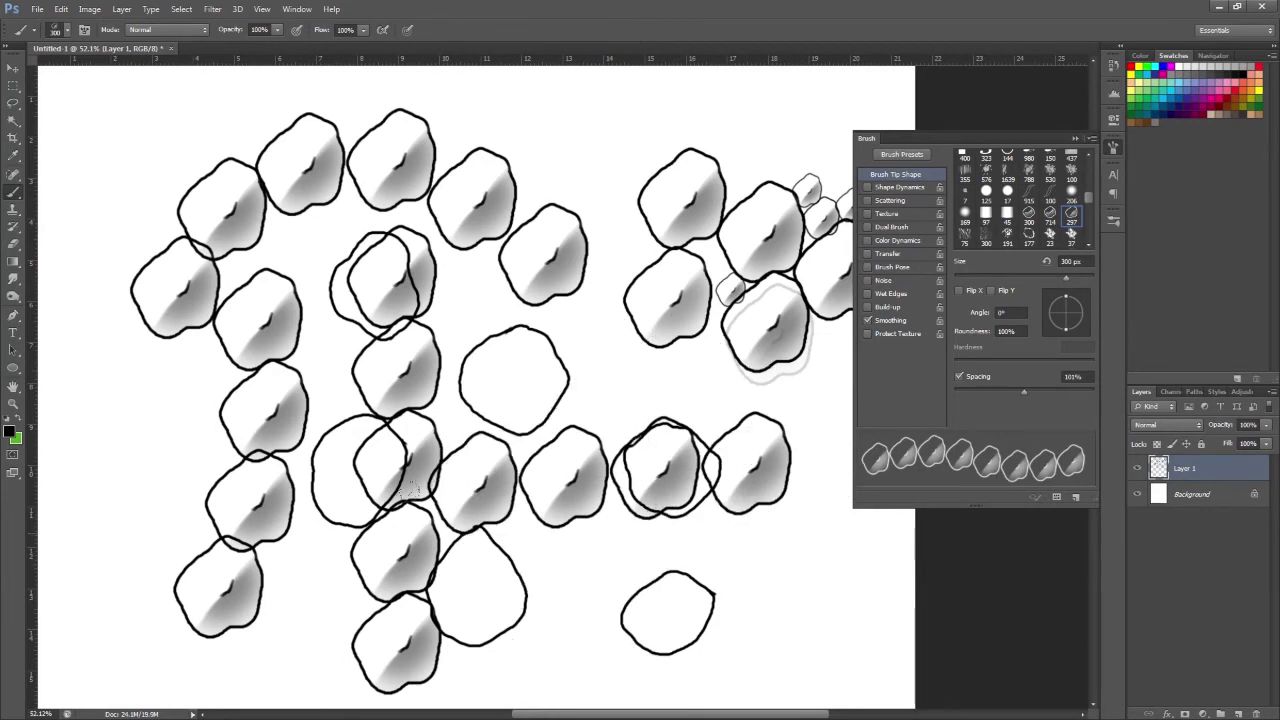
key("ctrl+alt+z")
key("ctrl+alt+z")
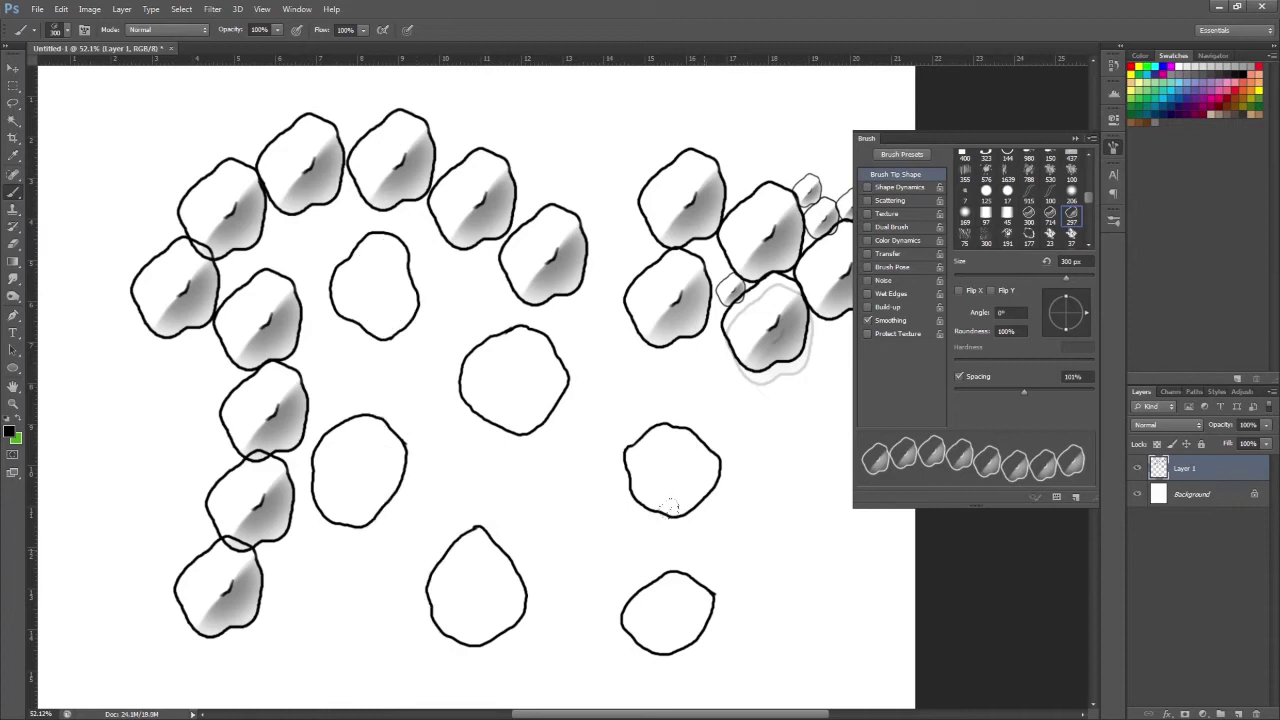
key("ctrl+alt+z")
Try a wider brush spacing of 110% with scale strokes across the lower canvas, undoing the strokes.
left_click(1024, 390)
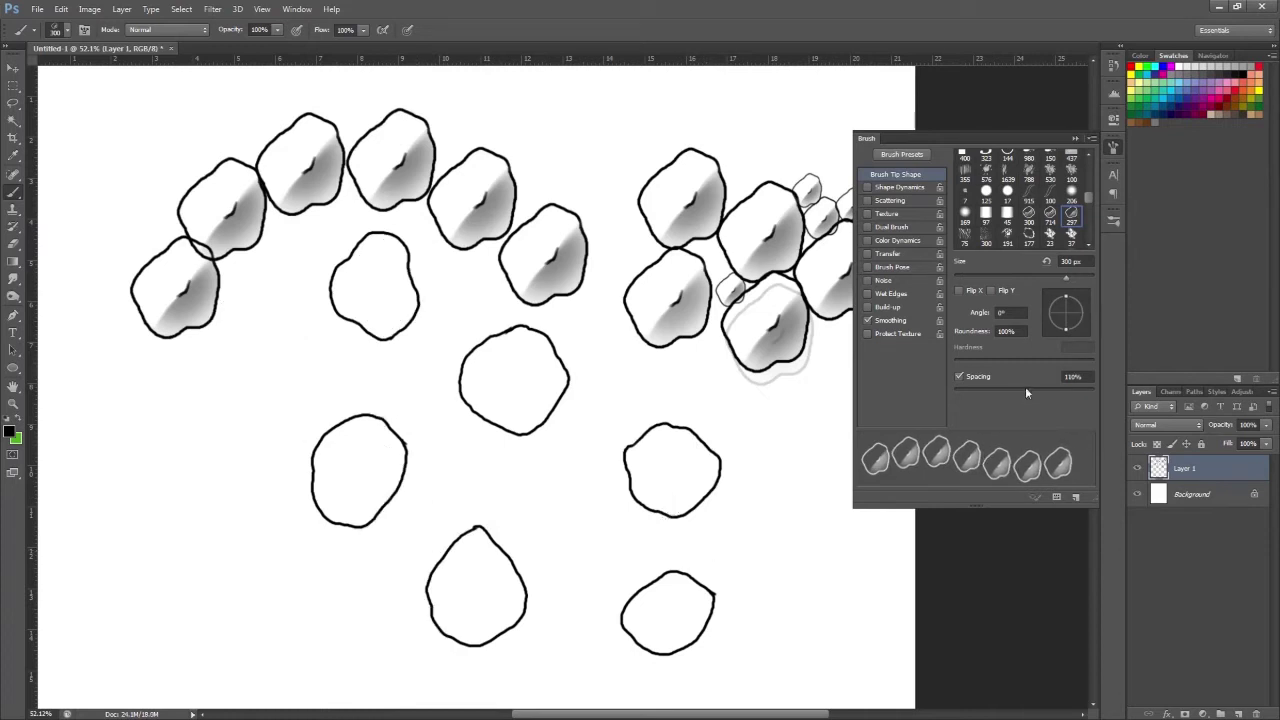
left_click(500, 505)
left_click_drag(400, 505, 147, 567)
key("ctrl+alt+z")
key("ctrl+alt+z")
left_click(1024, 390)
mouse_move(670, 550)
left_mouse_down()
mouse_move(300, 534)
mouse_move(220, 567)
left_mouse_up()
key("ctrl+alt+z")
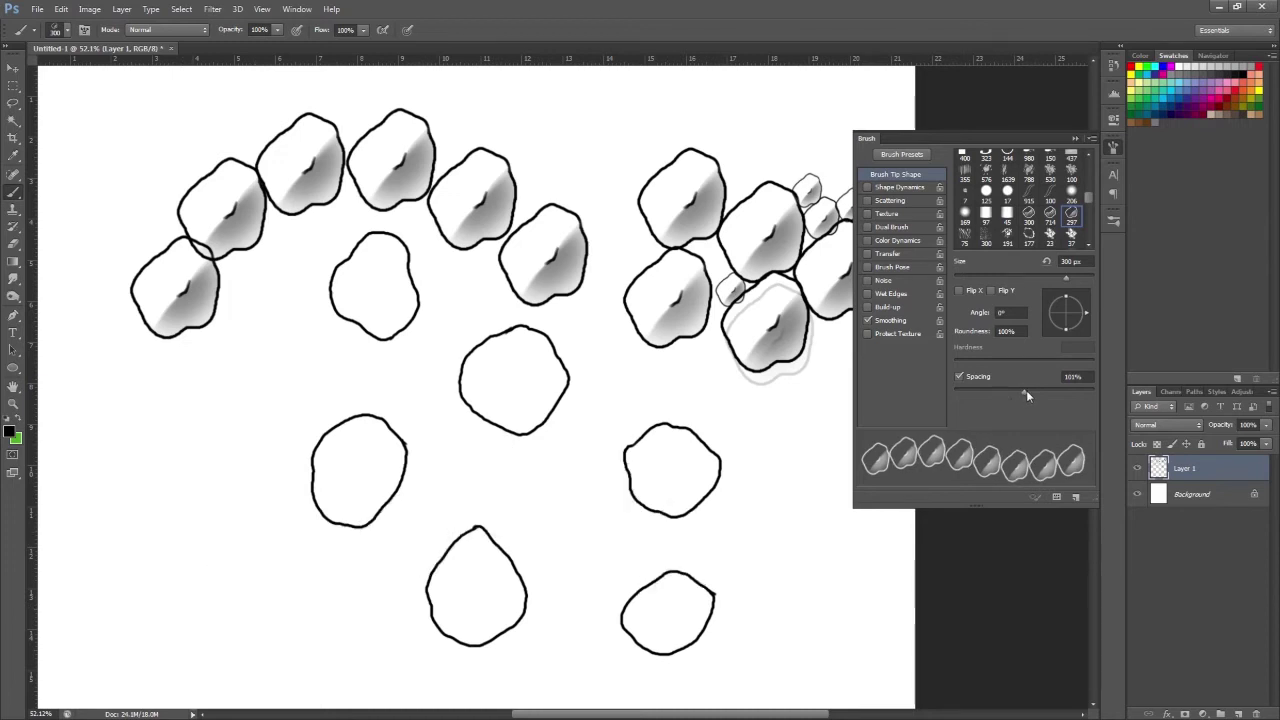
Test the brush at 106% spacing, undo the stroke, and set the spacing to 104%.
left_click(1027, 391)
left_click(1028, 391)
left_click_drag(1028, 391, 1022, 394)
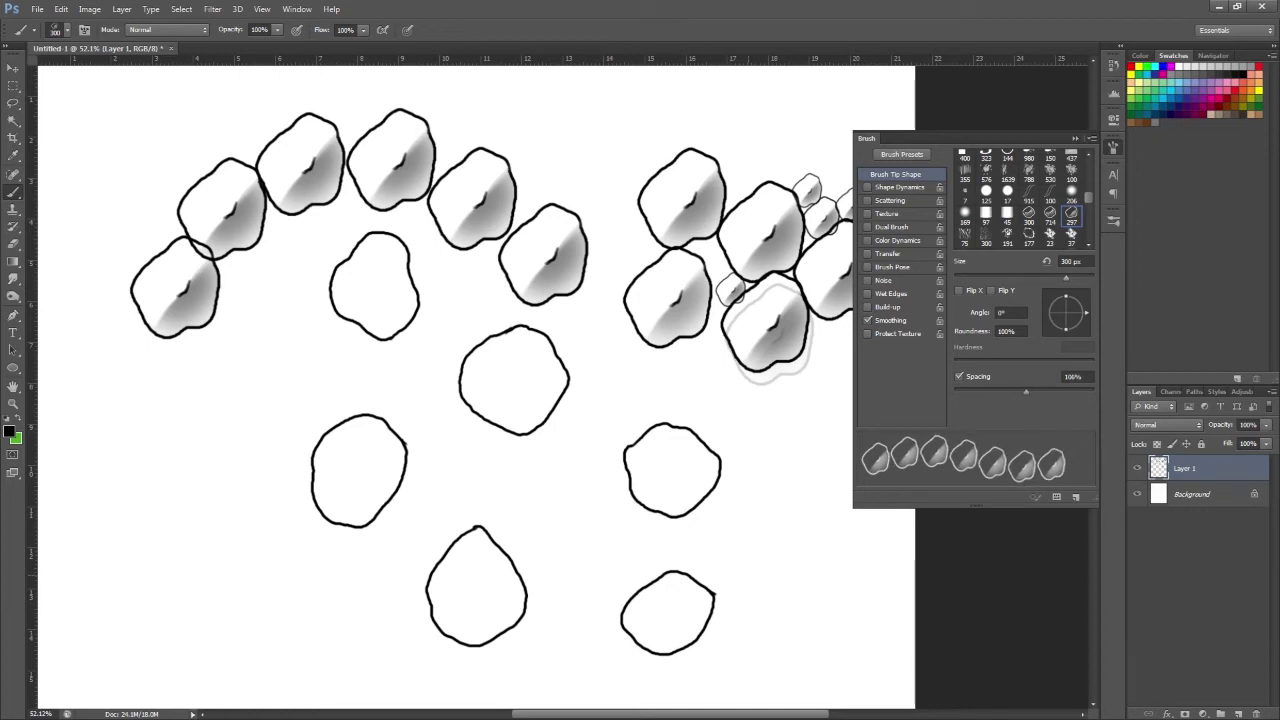
left_click_drag(745, 540, 463, 497)
key("ctrl+alt+z")
left_click_drag(1026, 393, 1025, 393)
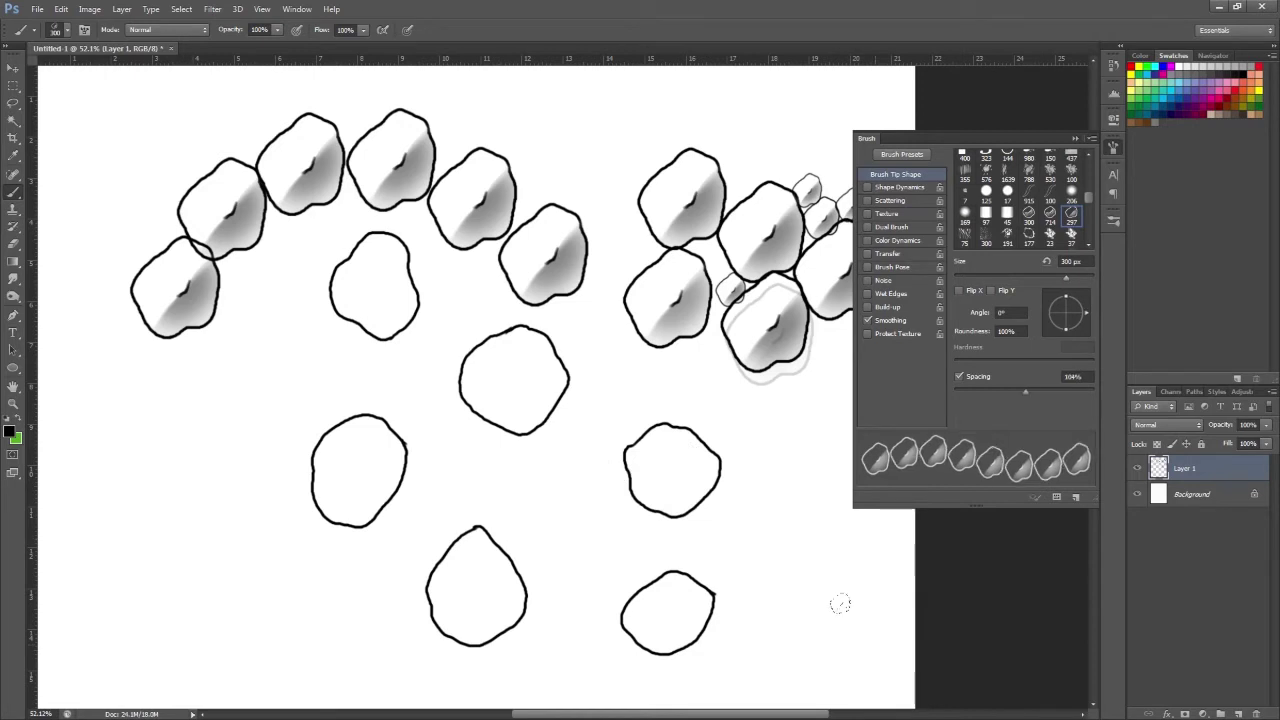
Enable Shape Dynamics, undo a test stroke with direction-controlled angle, and set the Angle Jitter control to Off.
left_click(902, 188)
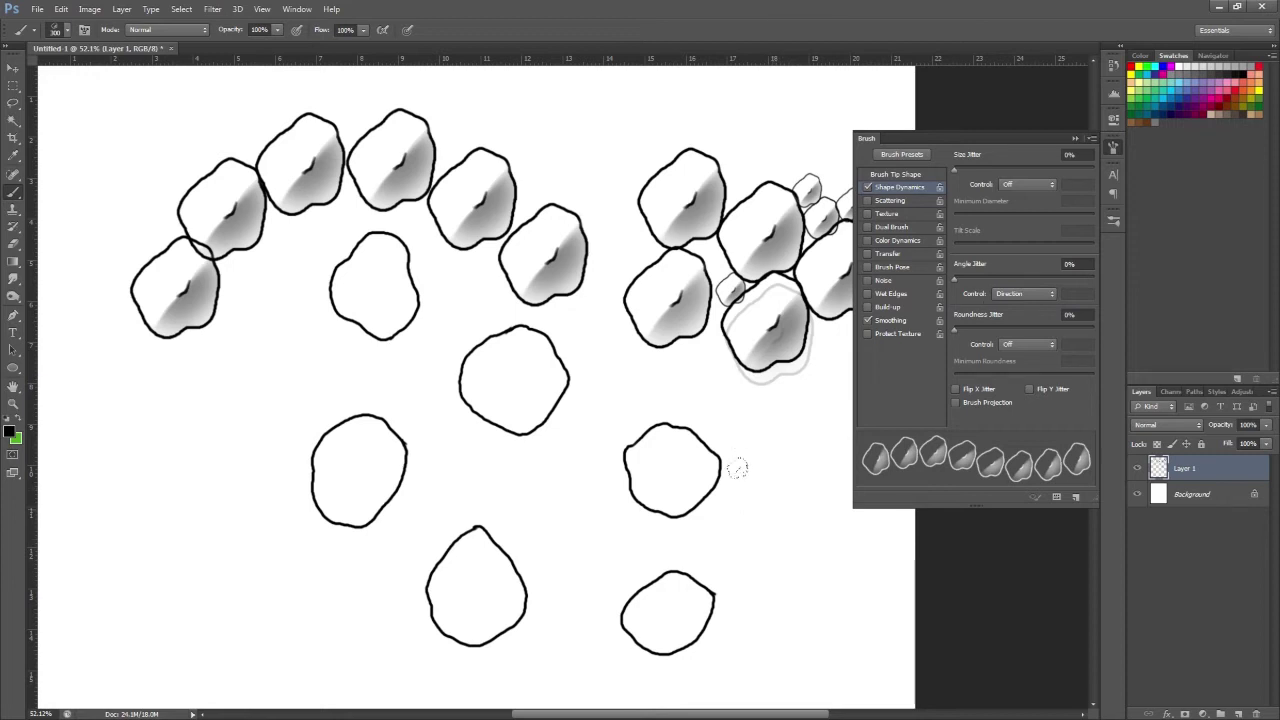
mouse_move(193, 610)
left_mouse_down()
mouse_move(157, 563)
mouse_move(299, 350)
mouse_move(565, 512)
mouse_move(677, 500)
mouse_move(720, 375)
mouse_move(640, 385)
left_mouse_up()
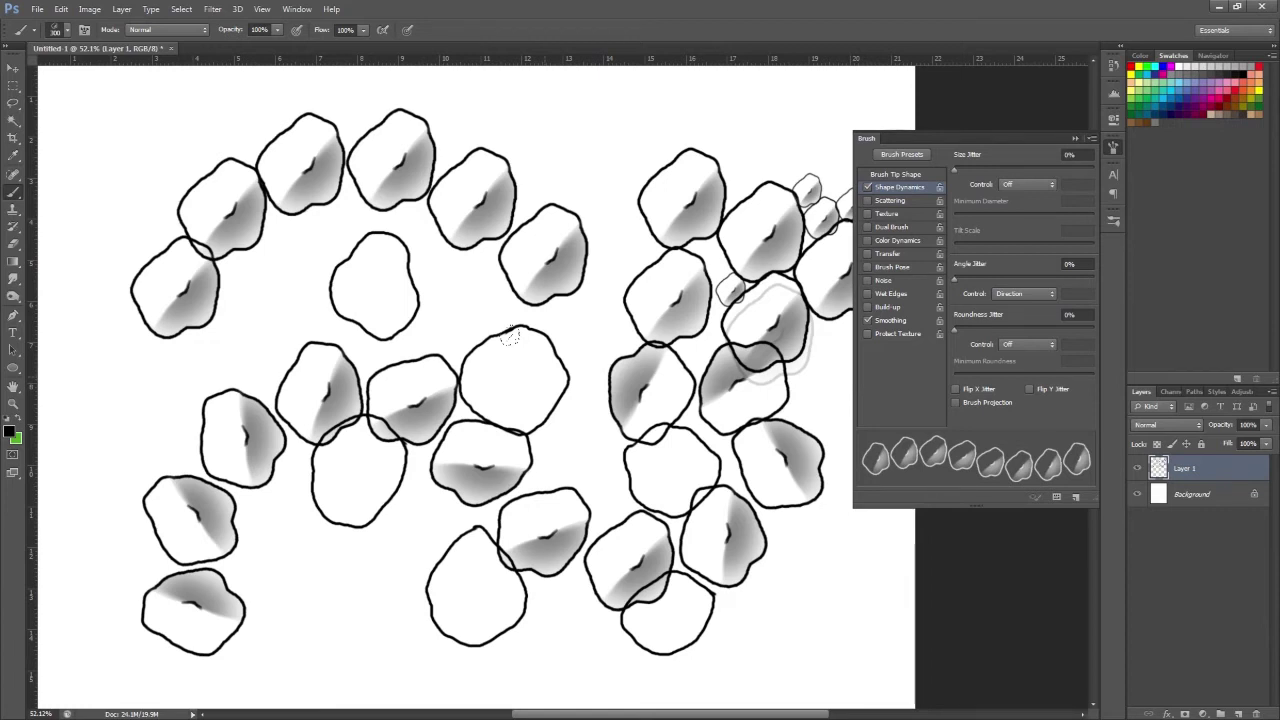
key("ctrl+z")
left_click(1037, 295)
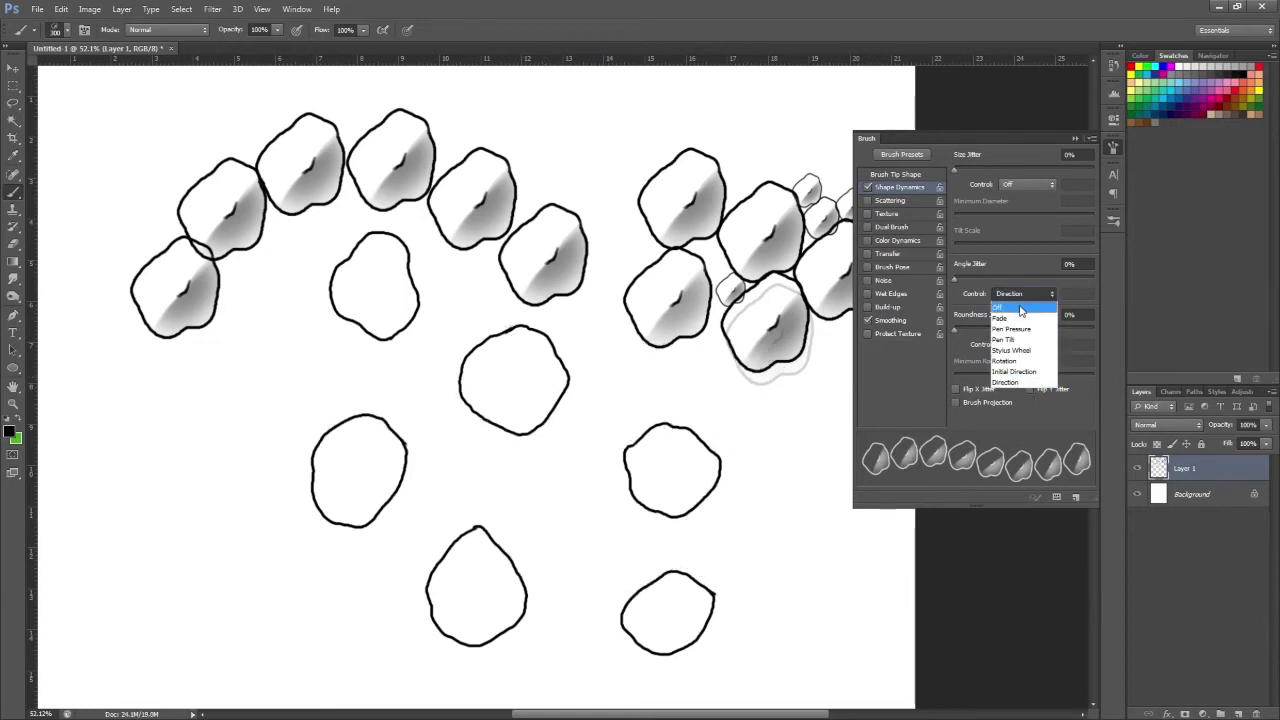
left_click(1025, 308)
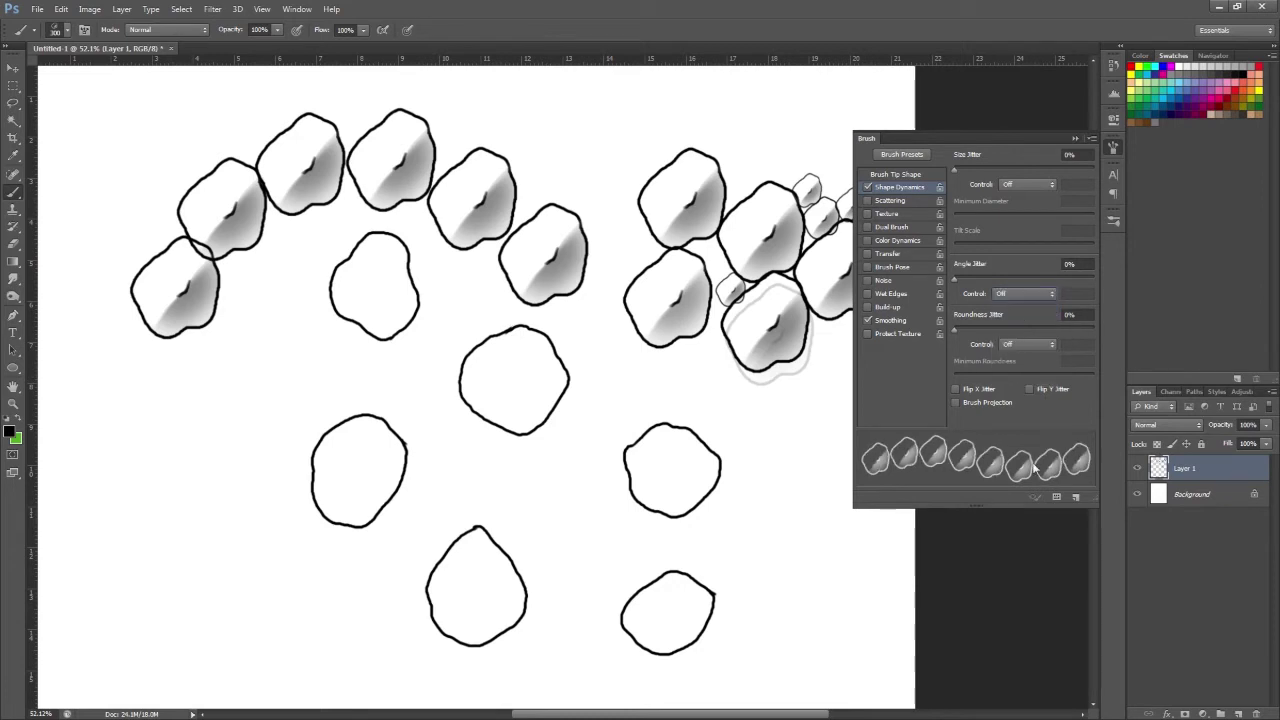
Set the Size Jitter control to Pen Pressure and paint chains of varying-size scales across the lower canvas.
left_click(1037, 186)
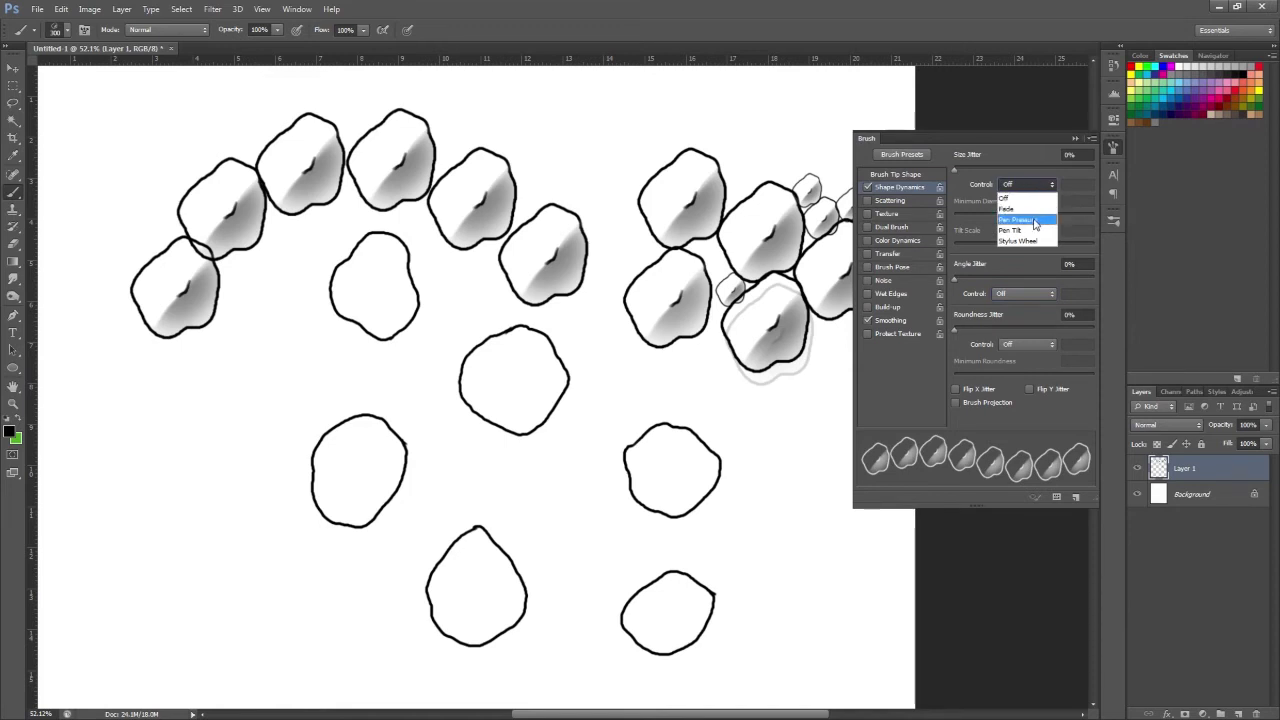
left_click(1035, 220)
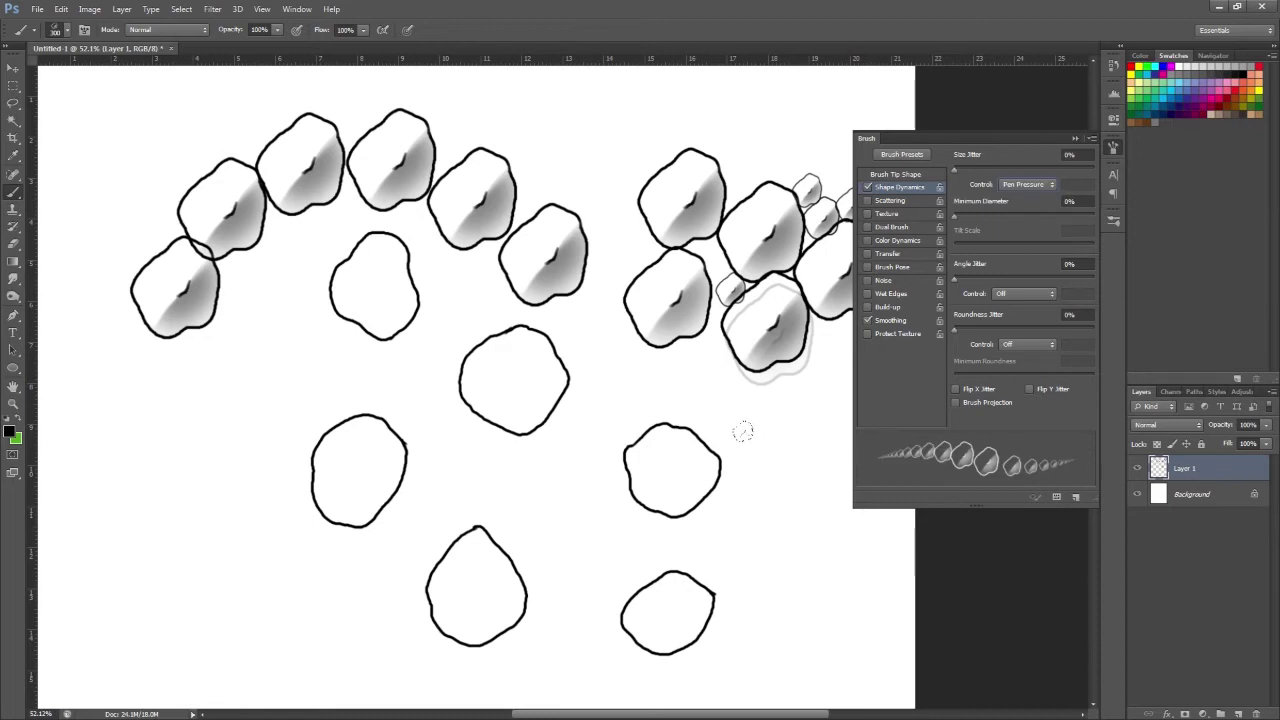
left_click_drag(767, 435, 718, 411)
mouse_move(611, 371)
left_mouse_down()
mouse_move(512, 422)
mouse_move(392, 361)
mouse_move(297, 348)
mouse_move(259, 368)
mouse_move(235, 403)
mouse_move(231, 498)
mouse_move(252, 534)
mouse_move(271, 534)
mouse_move(416, 462)
mouse_move(567, 510)
mouse_move(697, 484)
mouse_move(741, 492)
mouse_move(767, 514)
mouse_move(759, 586)
mouse_move(634, 618)
mouse_move(590, 613)
mouse_move(691, 592)
left_mouse_up()
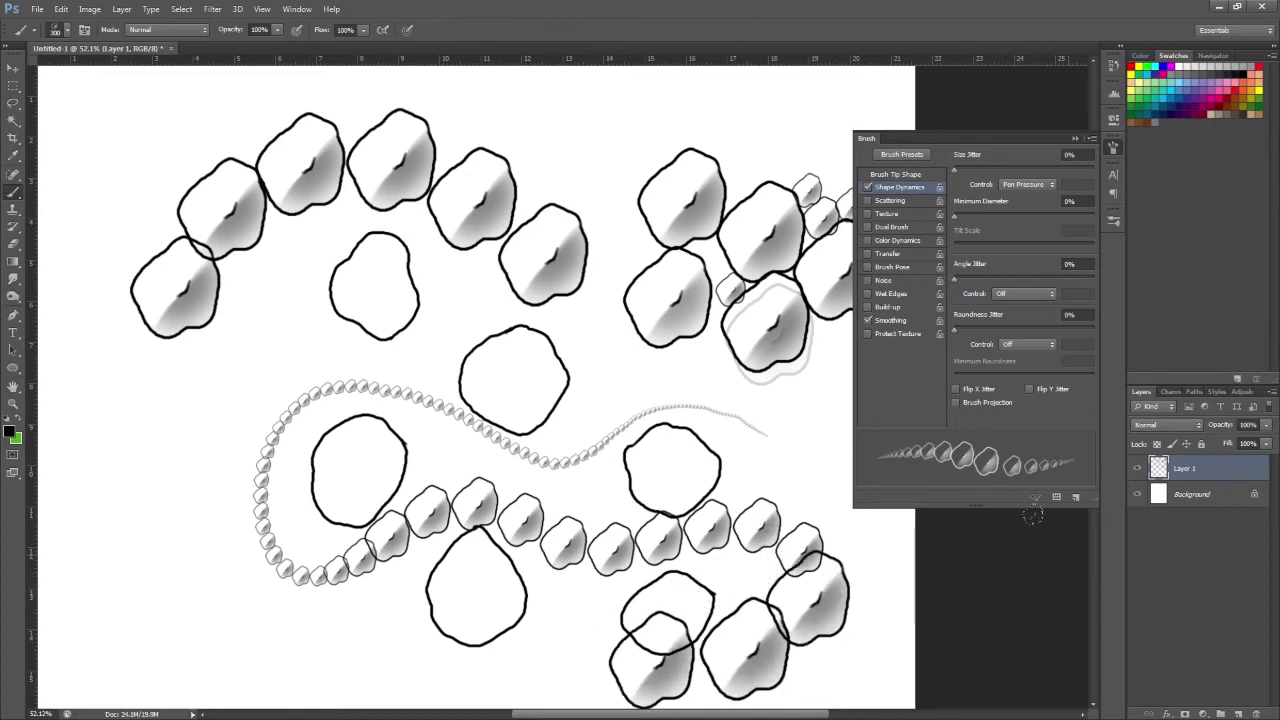
mouse_move(183, 365)
left_mouse_down()
mouse_move(140, 470)
mouse_move(212, 574)
mouse_move(157, 657)
left_mouse_up()
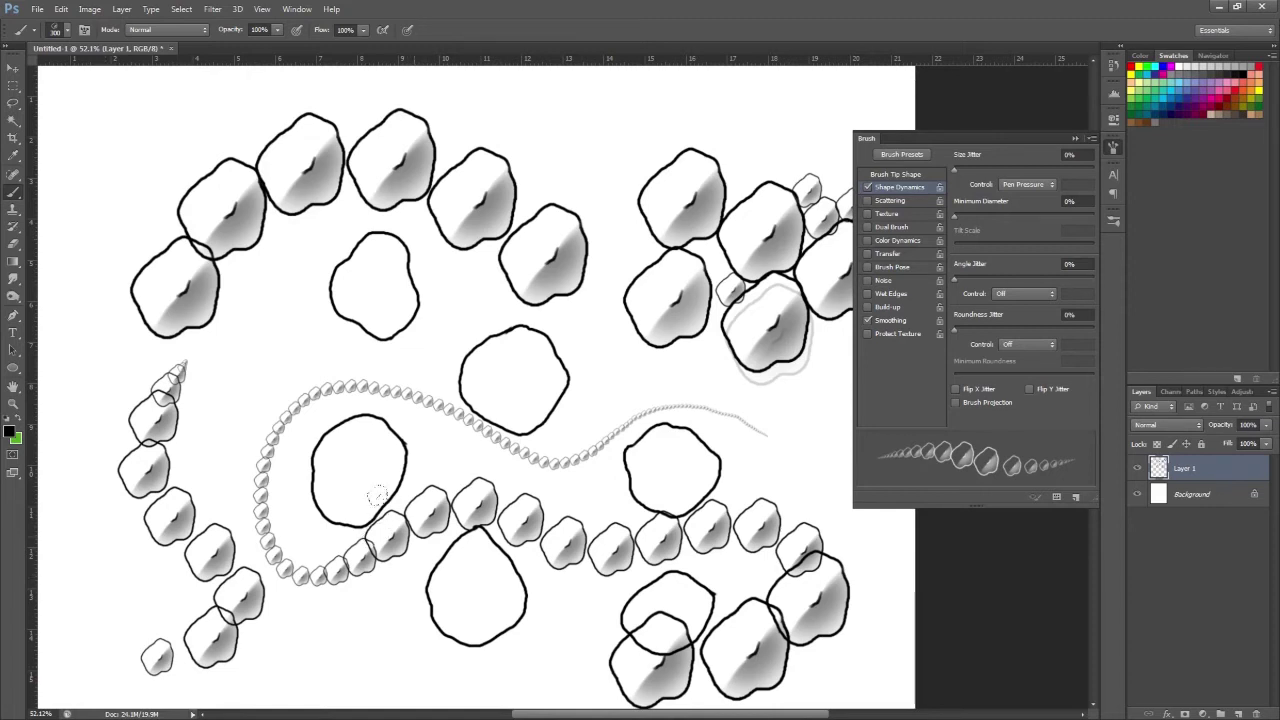
Try more pressure-sized scale strokes in the empty area below the chains and undo them.
mouse_move(708, 508)
left_mouse_down()
mouse_move(650, 515)
mouse_move(694, 431)
mouse_move(694, 380)
left_mouse_up()
mouse_move(420, 565)
left_mouse_down()
mouse_move(486, 514)
mouse_move(525, 509)
mouse_move(657, 547)
mouse_move(792, 512)
left_mouse_up()
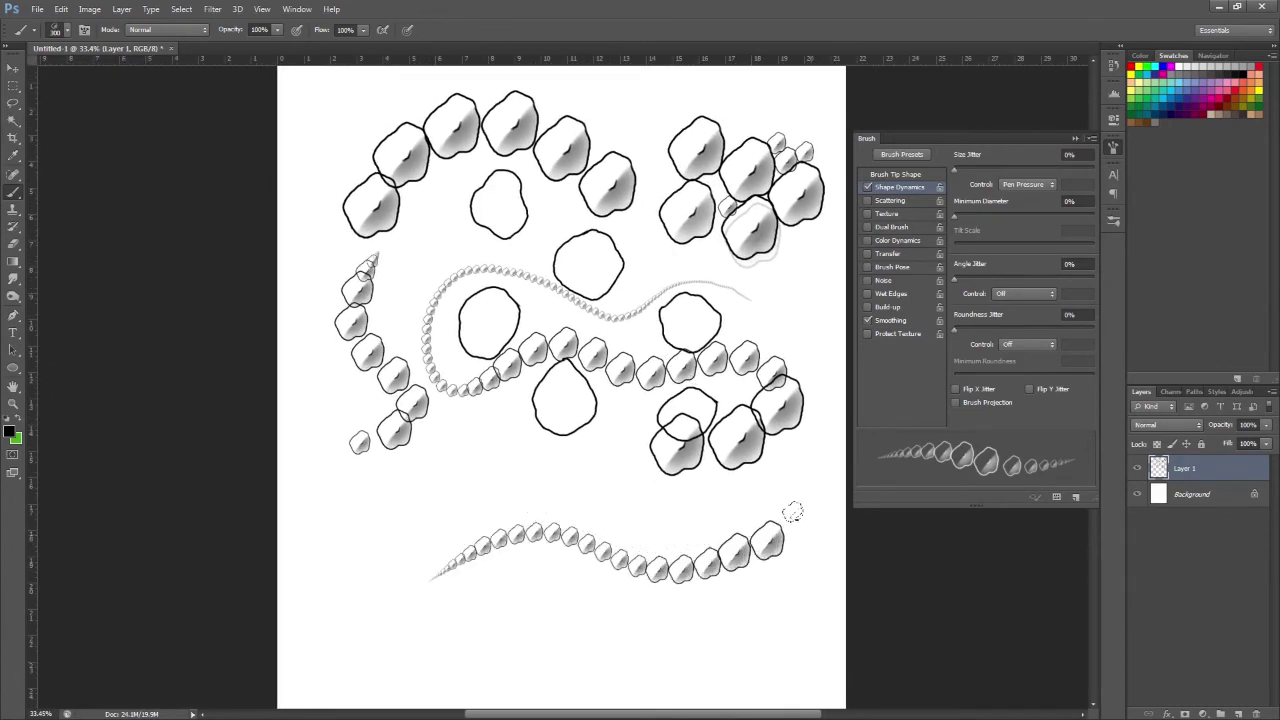
mouse_move(632, 498)
left_mouse_down()
mouse_move(556, 465)
mouse_move(443, 485)
mouse_move(367, 553)
mouse_move(372, 615)
left_mouse_up()
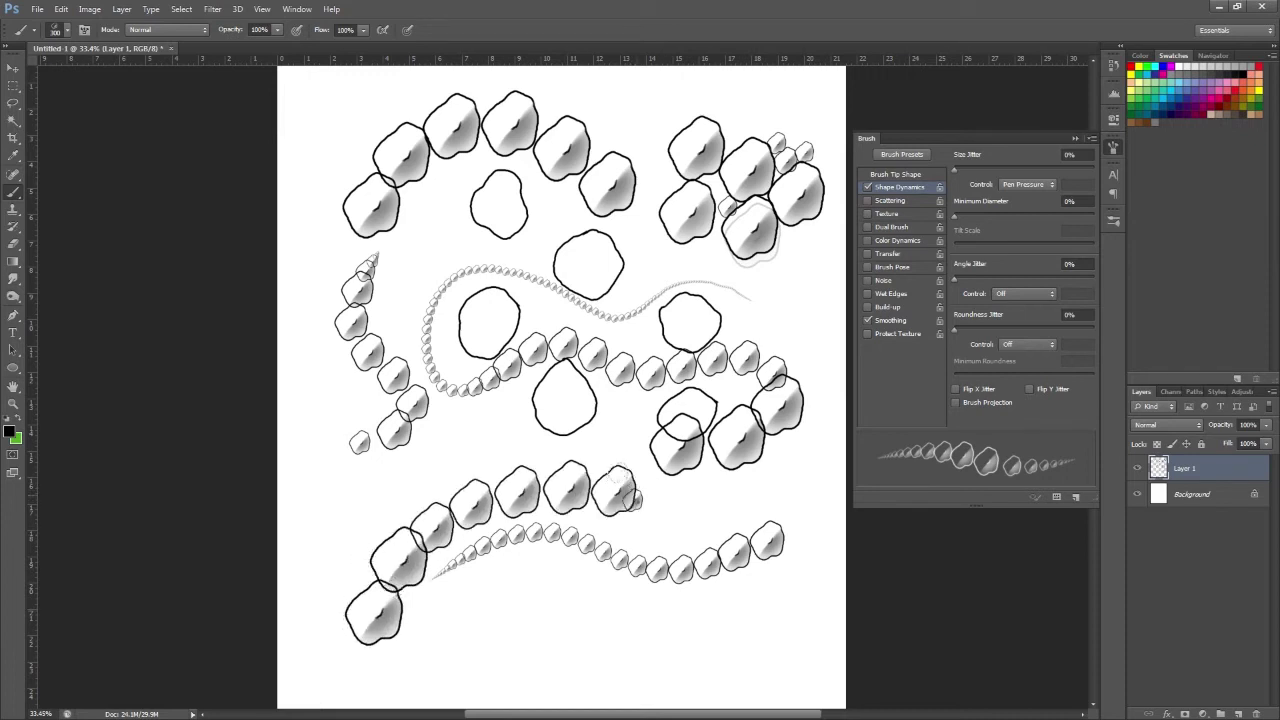
mouse_move(655, 474)
left_mouse_down()
mouse_move(708, 509)
mouse_move(732, 548)
left_mouse_up()
mouse_move(771, 483)
left_mouse_down()
mouse_move(800, 502)
mouse_move(774, 606)
left_mouse_up()
key("ctrl+alt+z")
key("ctrl+alt+z")
key("ctrl+alt+z")
key("ctrl+alt+z")
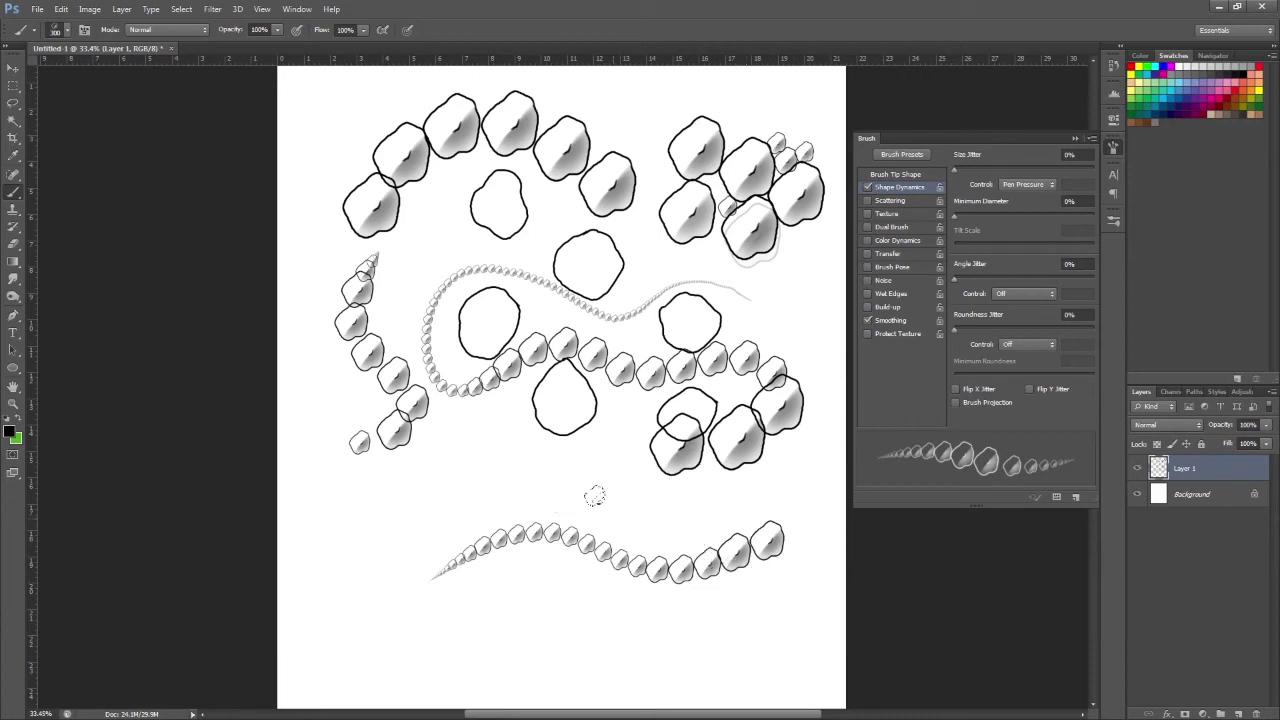
mouse_move(615, 524)
left_mouse_down()
mouse_move(655, 509)
mouse_move(727, 471)
mouse_move(795, 512)
mouse_move(785, 559)
mouse_move(683, 623)
mouse_move(440, 645)
left_mouse_up()
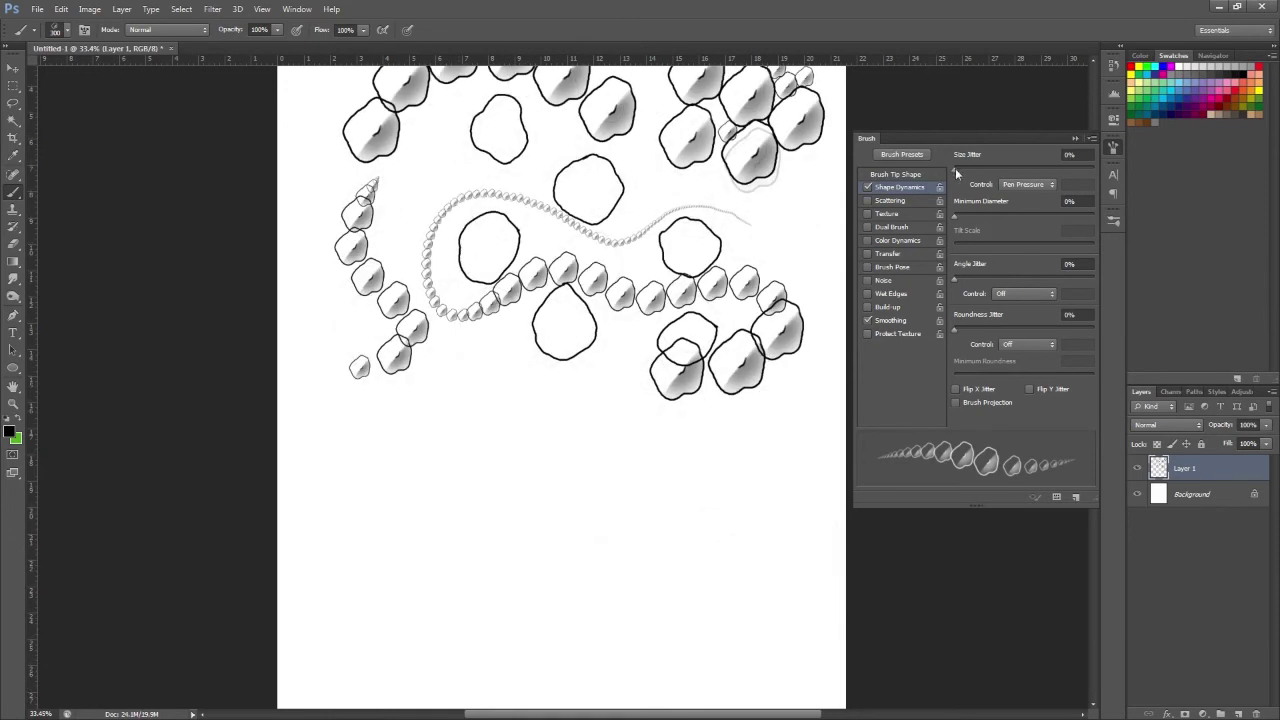
Try a 94% Size Jitter with two scale strokes, undo them, and set the jitter back to 0%.
left_click_drag(957, 175, 1086, 175)
left_click_drag(575, 548, 762, 472)
mouse_move(775, 524)
left_mouse_down()
mouse_move(700, 612)
mouse_move(548, 668)
left_mouse_up()
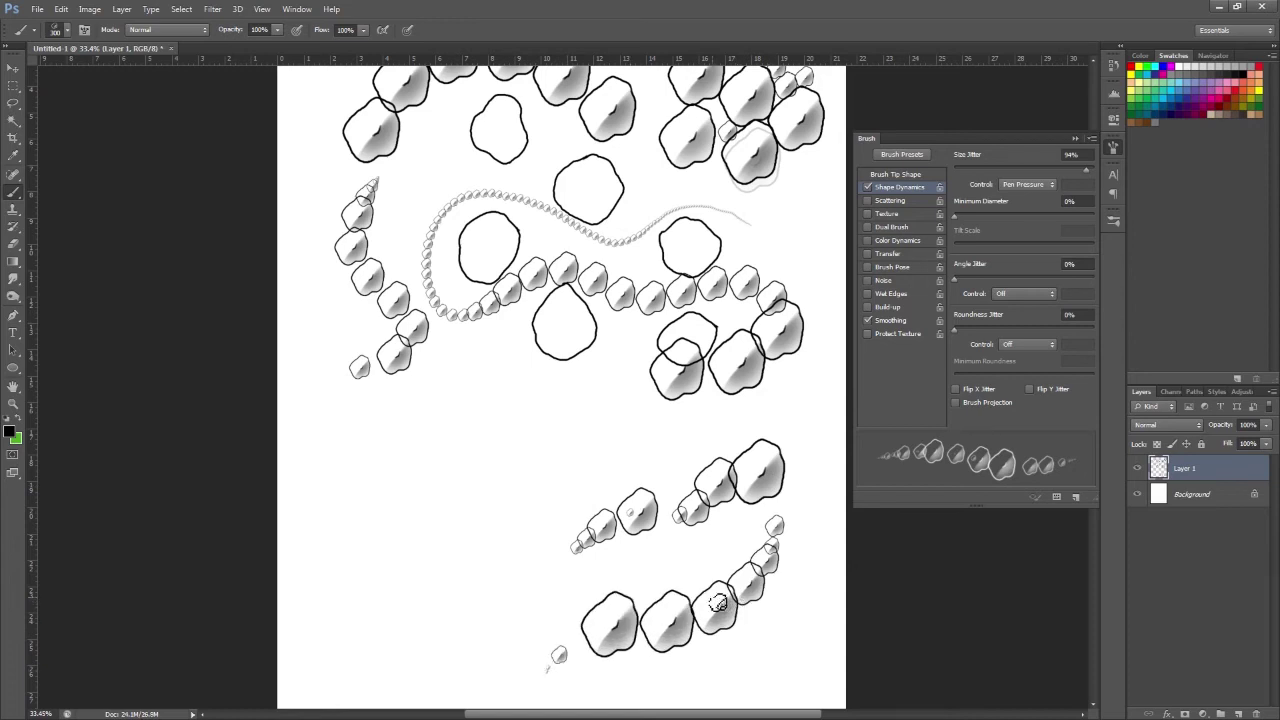
key("ctrl+alt+z")
key("ctrl+alt+z")
left_click_drag(1086, 175, 940, 180)
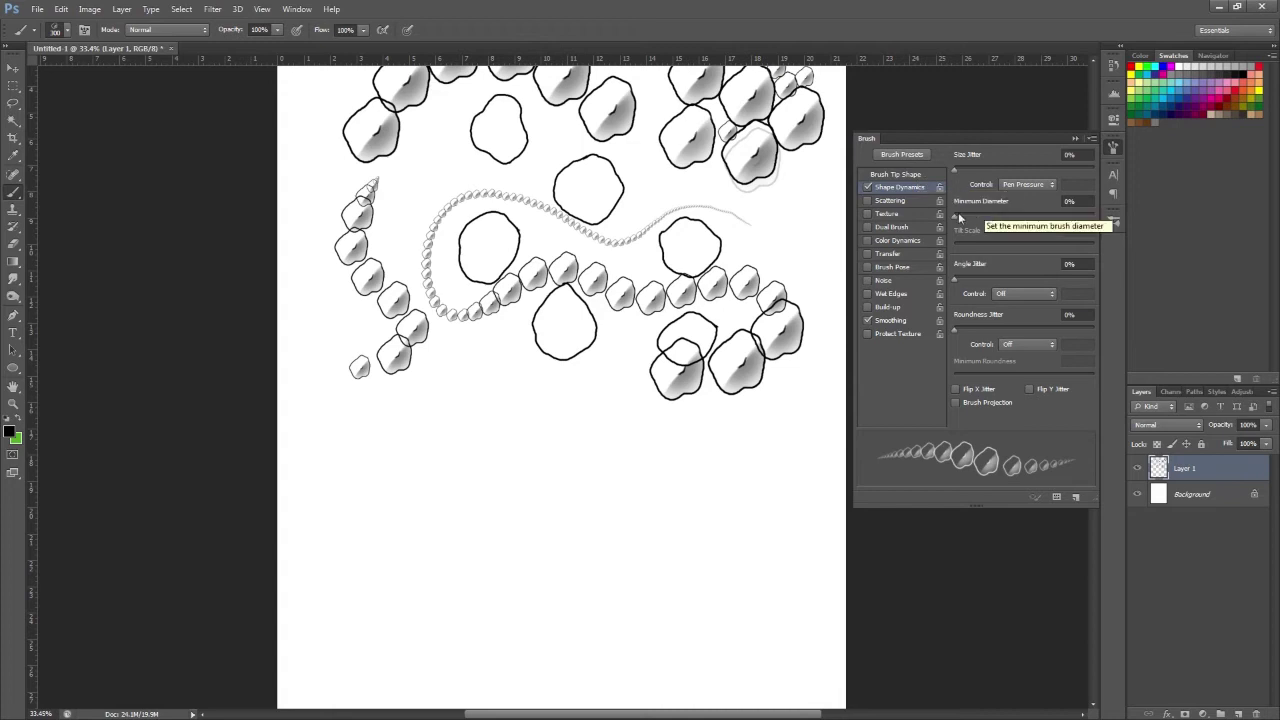
Try a 39% Minimum Diameter with pressure-sized scale strokes in the empty lower canvas and undo them.
left_click_drag(956, 218, 1004, 216)
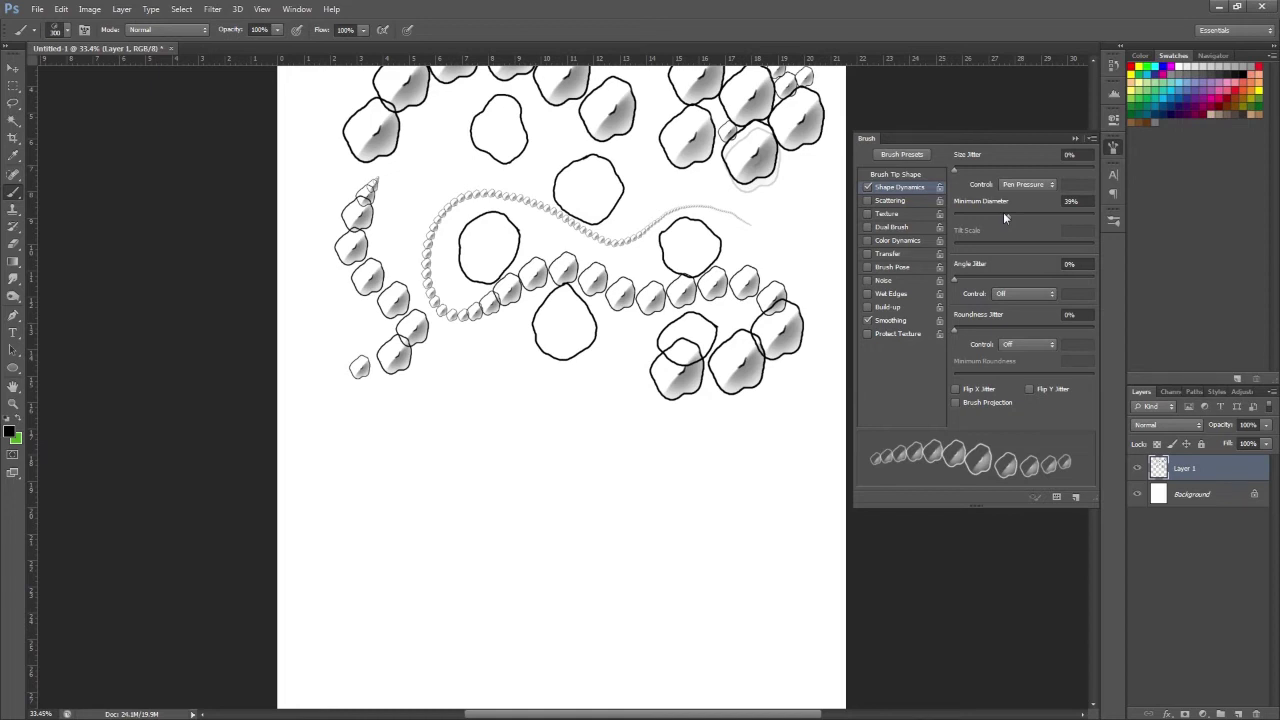
mouse_move(553, 533)
left_mouse_down()
mouse_move(562, 492)
mouse_move(663, 493)
mouse_move(712, 470)
mouse_move(737, 417)
mouse_move(563, 449)
mouse_move(555, 478)
left_mouse_up()
key("ctrl+z")
mouse_move(488, 548)
left_mouse_down()
mouse_move(507, 488)
mouse_move(550, 474)
mouse_move(643, 511)
mouse_move(682, 543)
mouse_move(690, 610)
left_mouse_up()
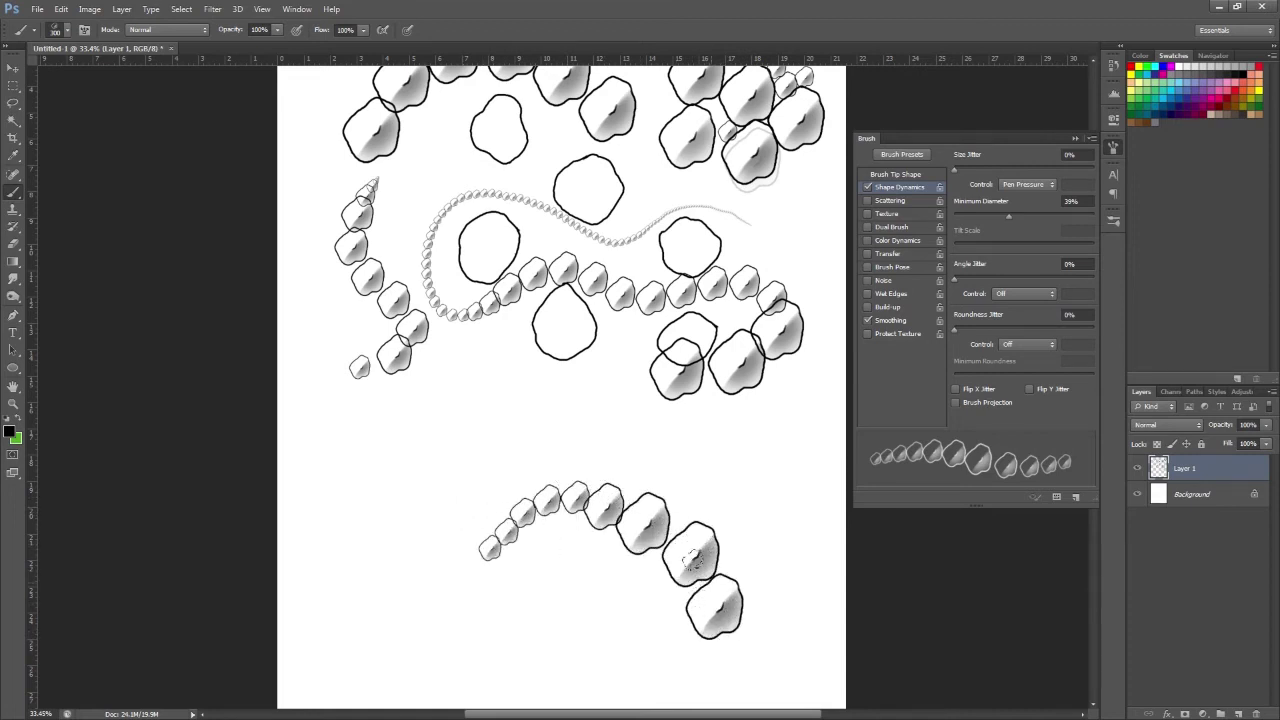
key("ctrl+z")
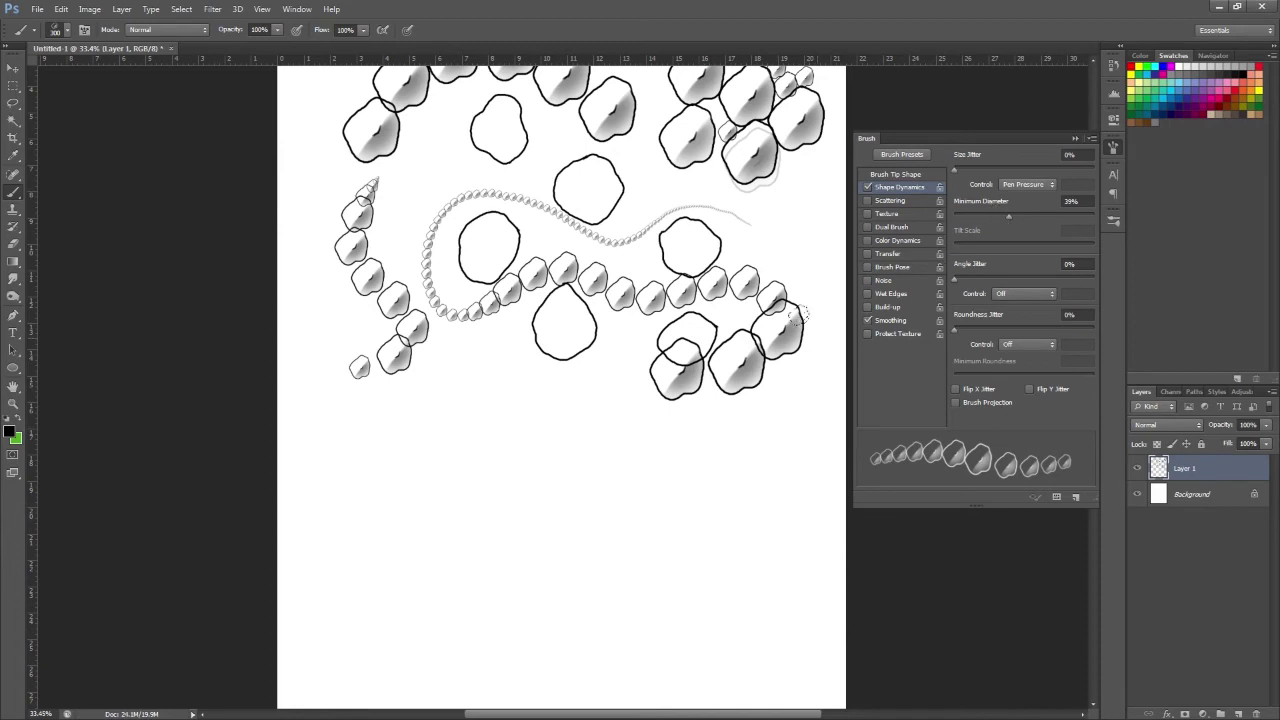
Compare the lowest Minimum Diameter with 40% by painting a curved scale stroke at each setting.
left_click_drag(1005, 214, 956, 226)
mouse_move(657, 493)
left_mouse_down()
mouse_move(587, 566)
mouse_move(487, 588)
mouse_move(426, 434)
left_mouse_up()
left_click_drag(958, 222, 1009, 212)
mouse_move(655, 467)
left_mouse_down()
mouse_move(463, 488)
mouse_move(432, 454)
left_mouse_up()
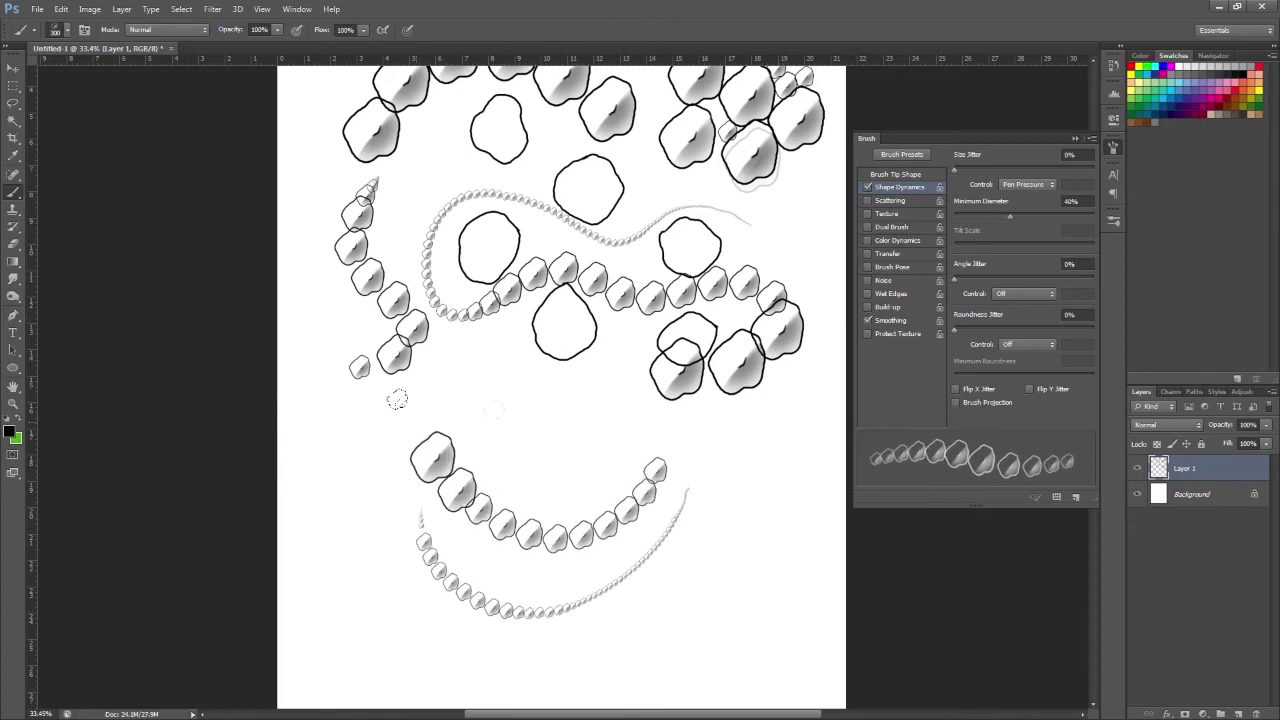
Paint a cluster of varying-size scales at 28% Minimum Diameter and surround it with chains of large scales.
left_click_drag(512, 434, 495, 403)
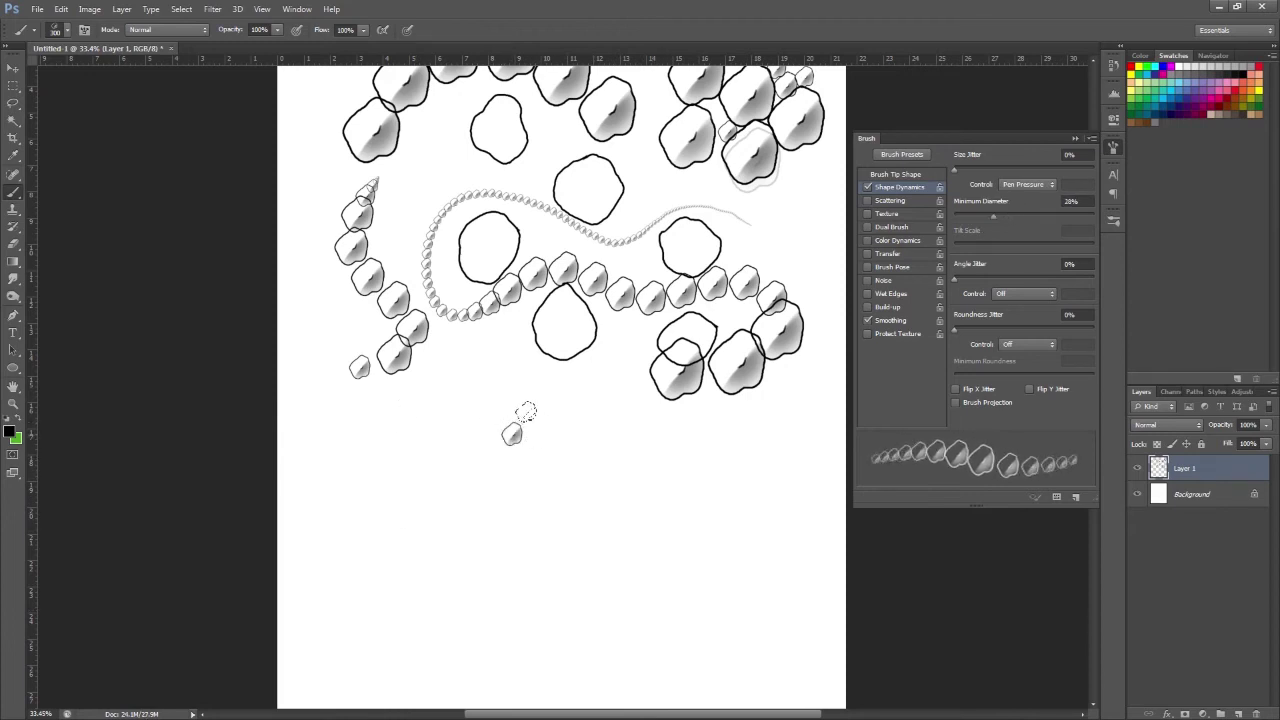
left_click(543, 434)
left_click(585, 438)
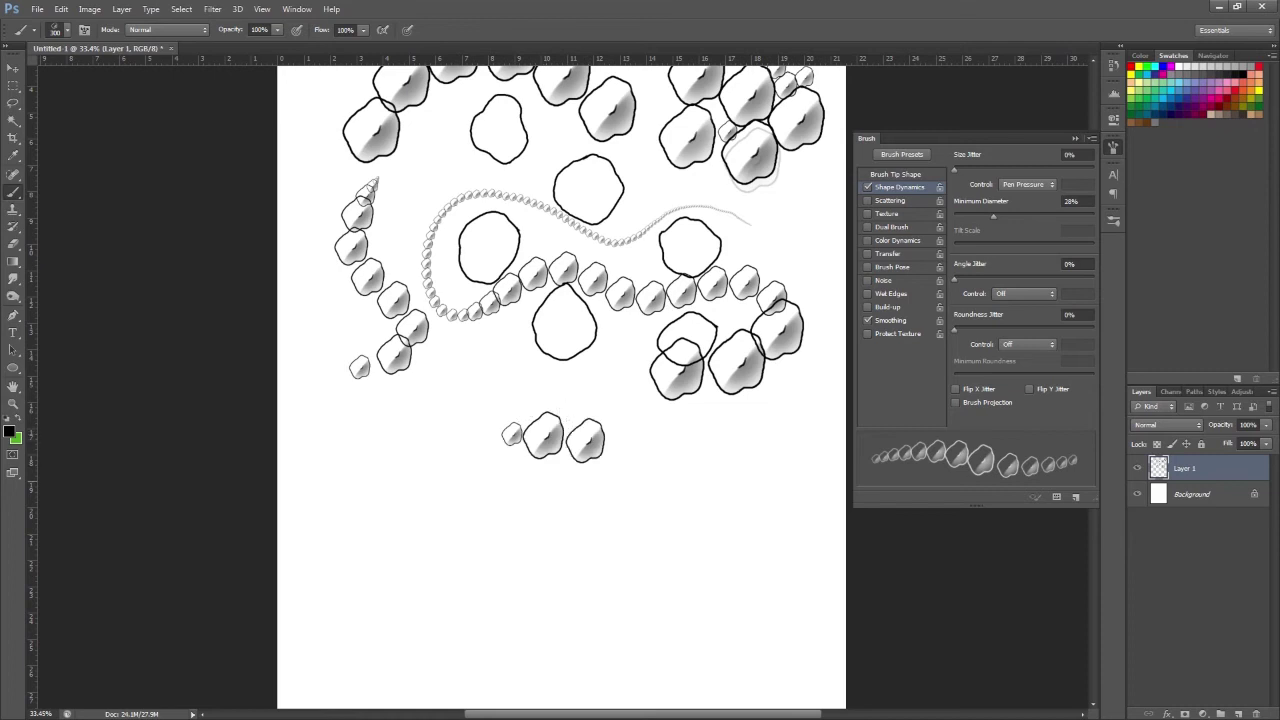
left_click(562, 469)
left_click(589, 474)
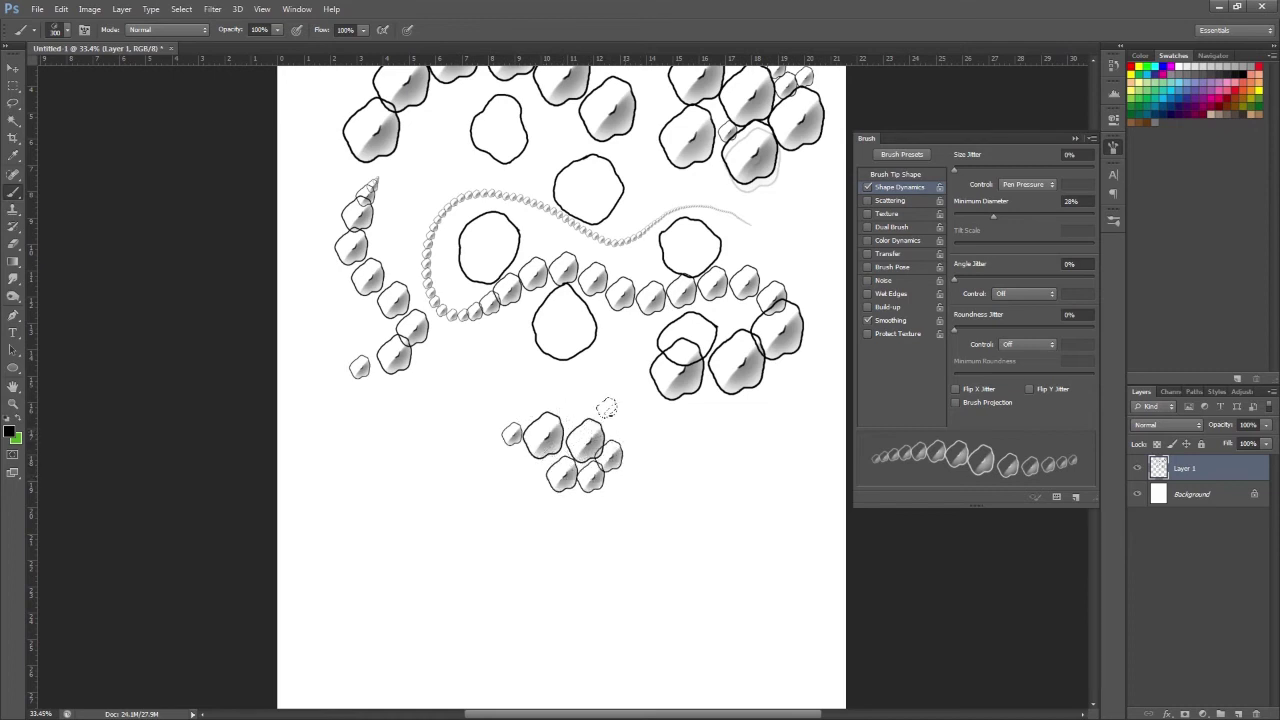
left_click(615, 457)
key("ctrl+z")
key("ctrl+z")
key("ctrl+z")
left_click(610, 458)
left_click(613, 437)
mouse_move(636, 446)
left_mouse_down()
mouse_move(571, 521)
mouse_move(484, 479)
mouse_move(457, 440)
left_mouse_up()
mouse_move(453, 372)
left_mouse_down()
mouse_move(556, 366)
mouse_move(645, 408)
mouse_move(676, 515)
mouse_move(628, 612)
left_mouse_up()
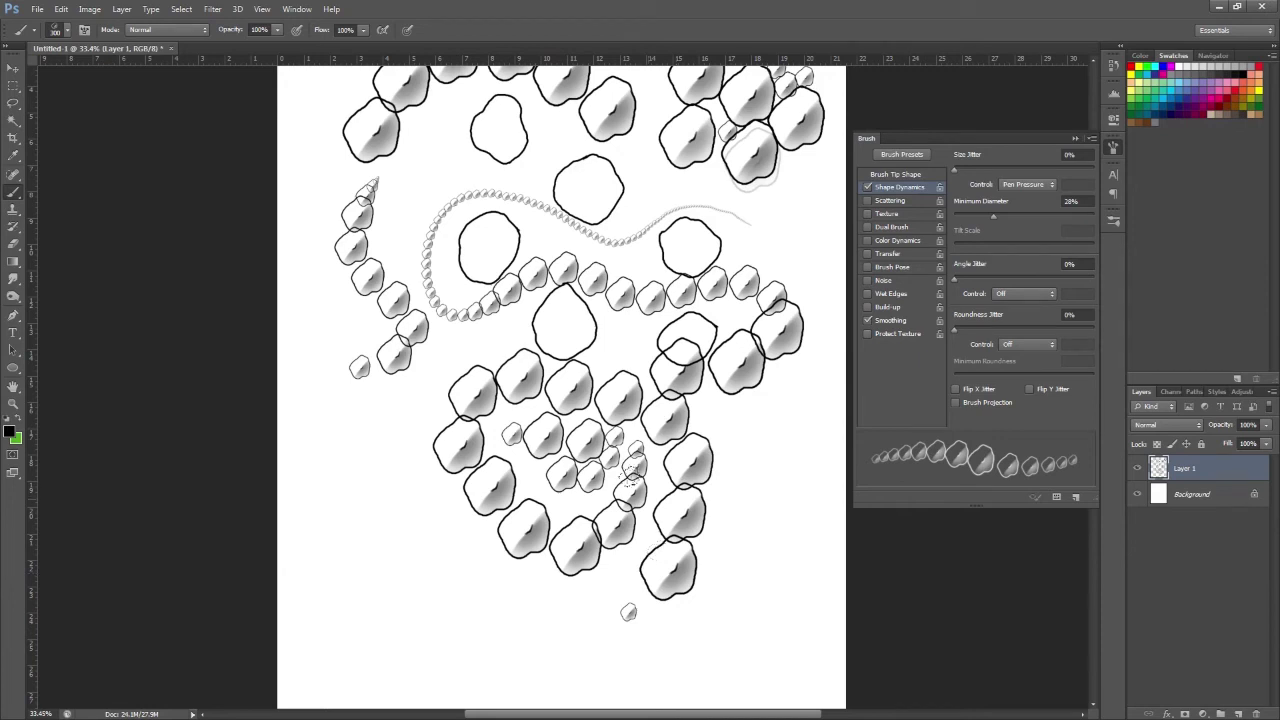
Try a few single scales in the gap between the inner and outer chains and undo them.
left_click(645, 514)
left_click(652, 499)
left_click(652, 477)
key("ctrl+alt+z")
key("ctrl+alt+z")
key("ctrl+alt+z")
Set the Minimum Diameter to 17% and fill the gaps inside the scale cluster with tiny scales.
left_click_drag(993, 217, 977, 218)
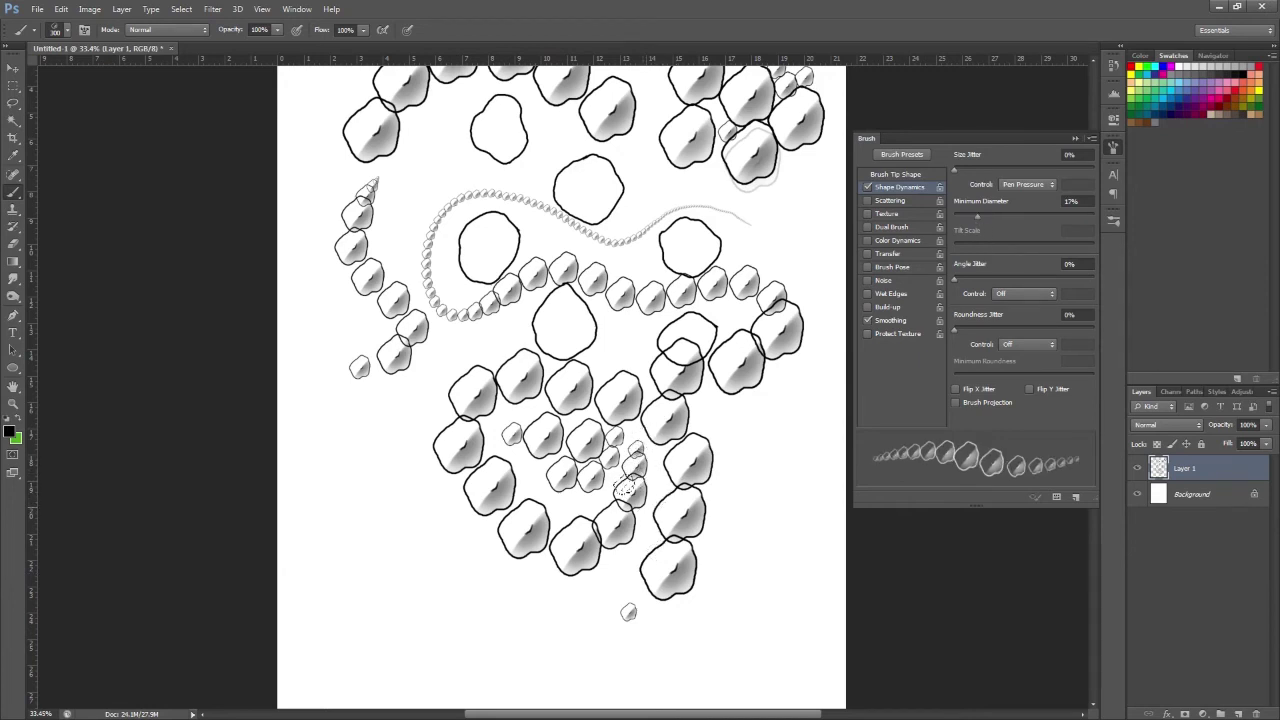
mouse_move(627, 490)
left_mouse_down()
mouse_move(645, 421)
mouse_move(639, 464)
mouse_move(650, 443)
mouse_move(654, 466)
mouse_move(641, 466)
mouse_move(650, 446)
mouse_move(652, 473)
mouse_move(587, 471)
mouse_move(616, 405)
left_mouse_up()
left_click(609, 428)
left_click(624, 408)
mouse_move(566, 471)
left_mouse_down()
mouse_move(590, 500)
mouse_move(536, 516)
mouse_move(545, 472)
left_mouse_up()
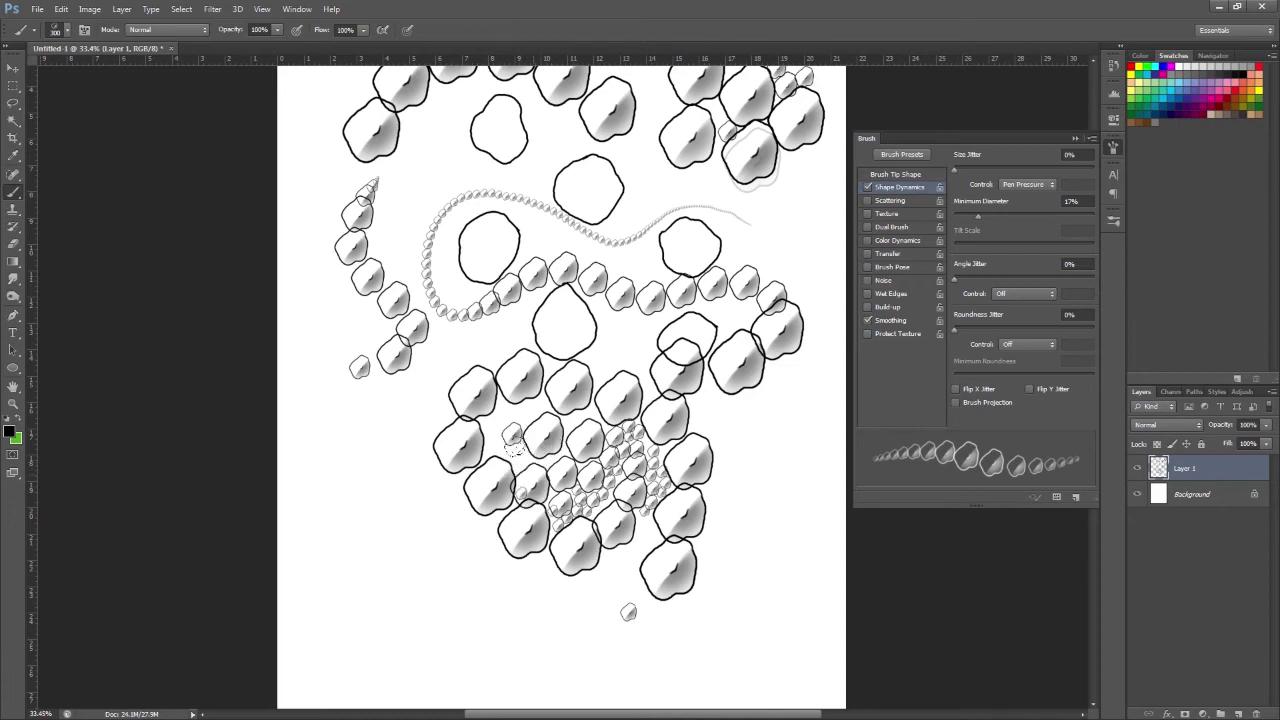
left_click(530, 480)
left_click(530, 481)
mouse_move(507, 435)
left_mouse_down()
mouse_move(492, 442)
mouse_move(462, 397)
left_mouse_up()
left_click(472, 392)
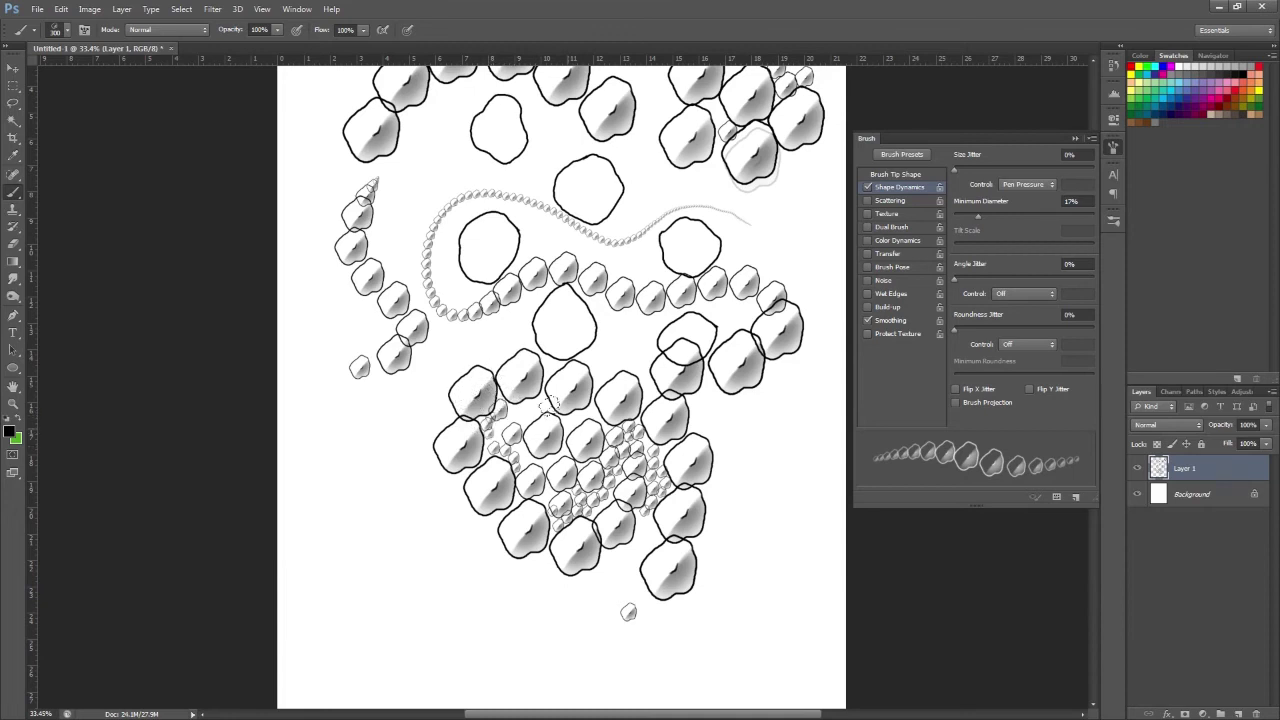
Paint chains of small and medium scales along the outer edges of the cluster and in its remaining gaps.
left_click_drag(702, 487, 706, 426)
mouse_move(710, 490)
left_mouse_down()
mouse_move(720, 478)
mouse_move(687, 394)
mouse_move(705, 416)
mouse_move(704, 509)
mouse_move(683, 518)
mouse_move(706, 582)
left_mouse_up()
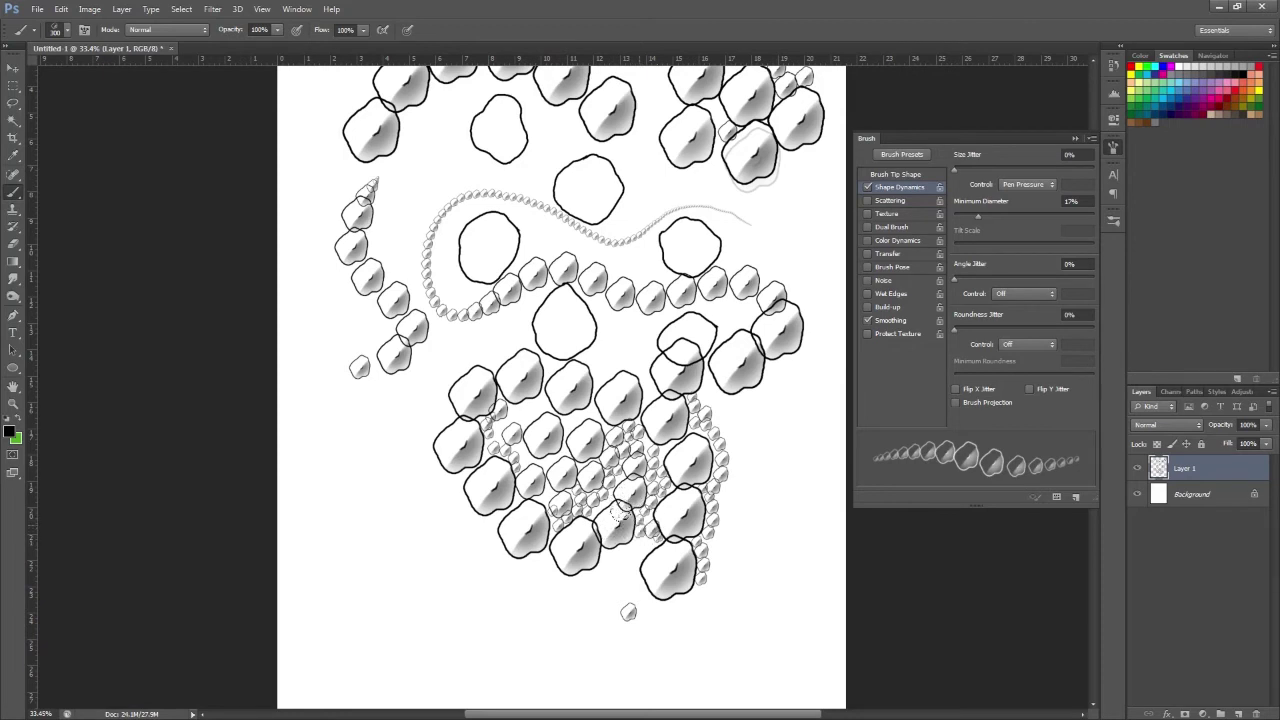
mouse_move(618, 518)
left_mouse_down()
mouse_move(628, 550)
mouse_move(598, 548)
left_mouse_up()
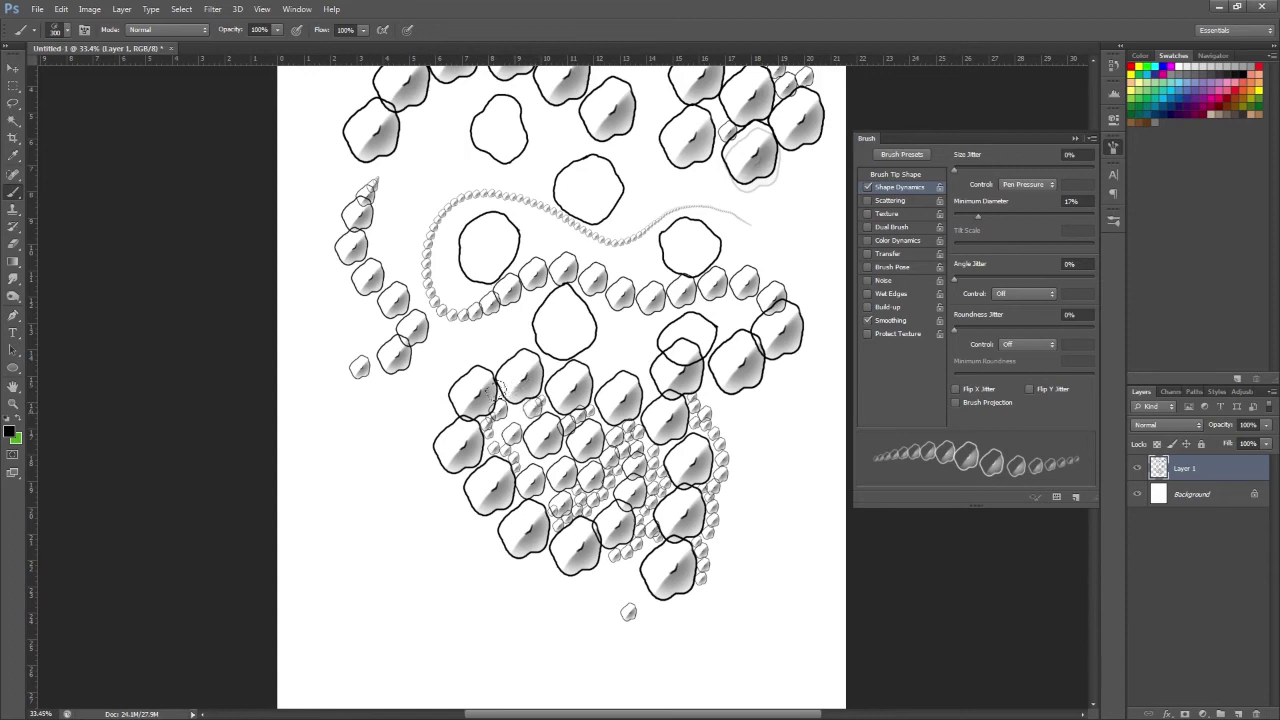
mouse_move(699, 383)
left_mouse_down()
mouse_move(734, 440)
mouse_move(720, 466)
mouse_move(735, 522)
mouse_move(726, 565)
left_mouse_up()
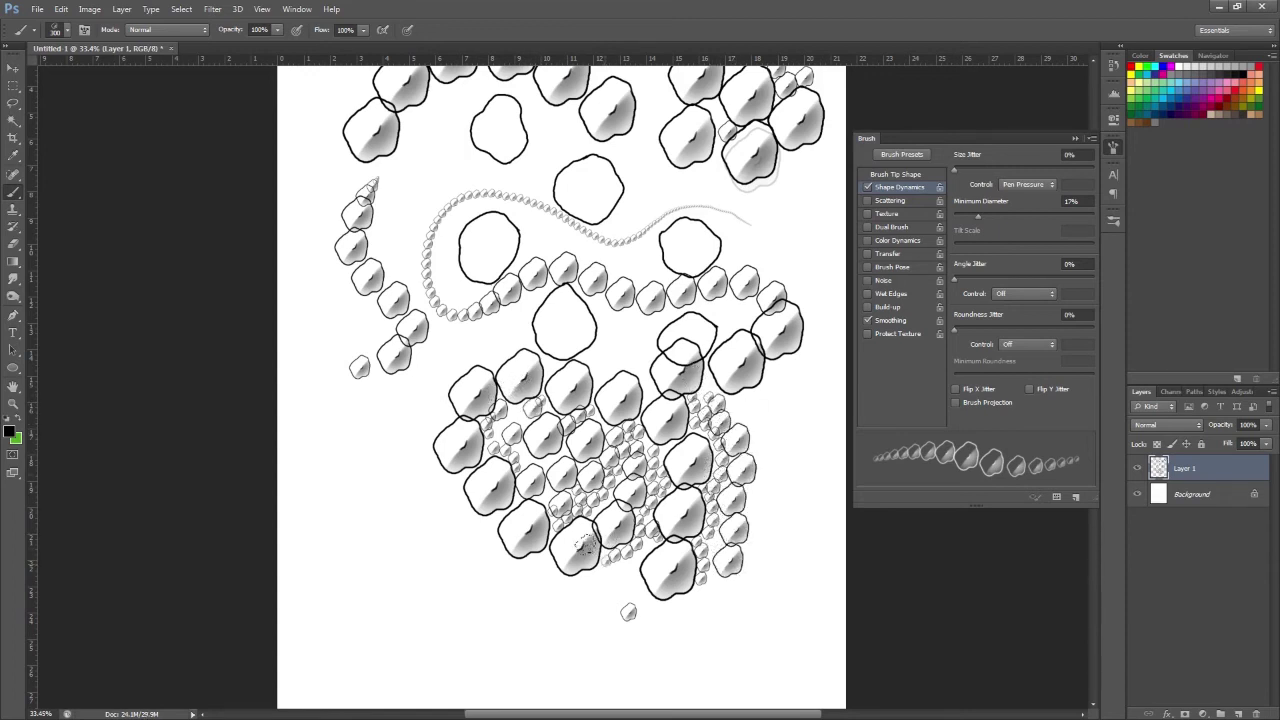
mouse_move(582, 548)
left_mouse_down()
mouse_move(545, 568)
mouse_move(484, 540)
left_mouse_up()
left_click_drag(475, 524, 432, 468)
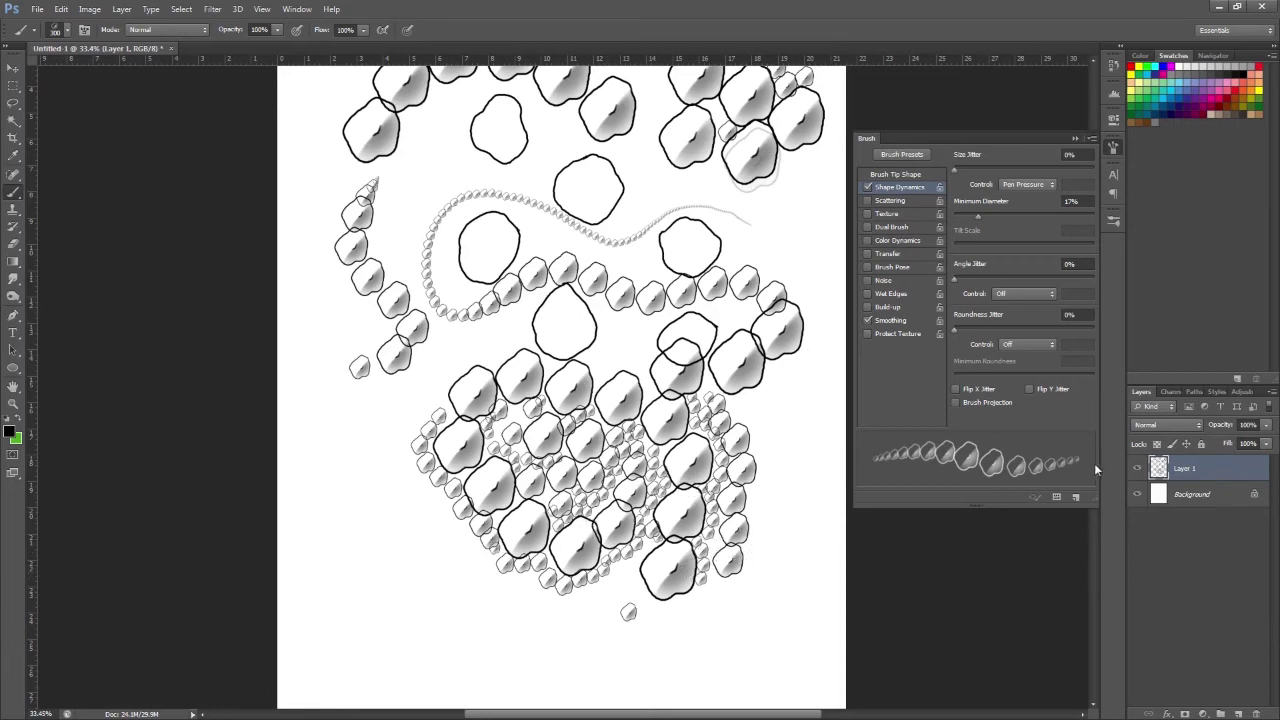
Undo a last test stroke and save the brush as a preset named "dragon scale Brush" with its size captured.
left_click_drag(803, 542, 741, 653)
key("ctrl+z")
left_click(1077, 498)
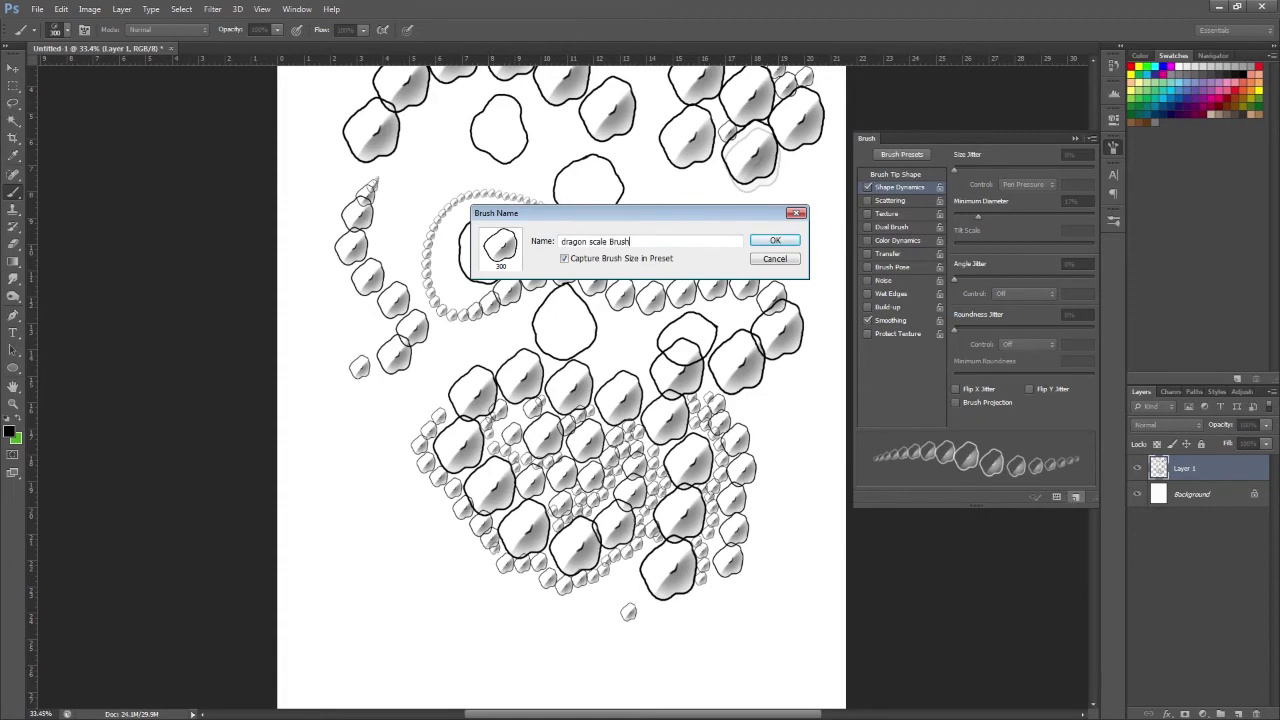
left_click(775, 241)
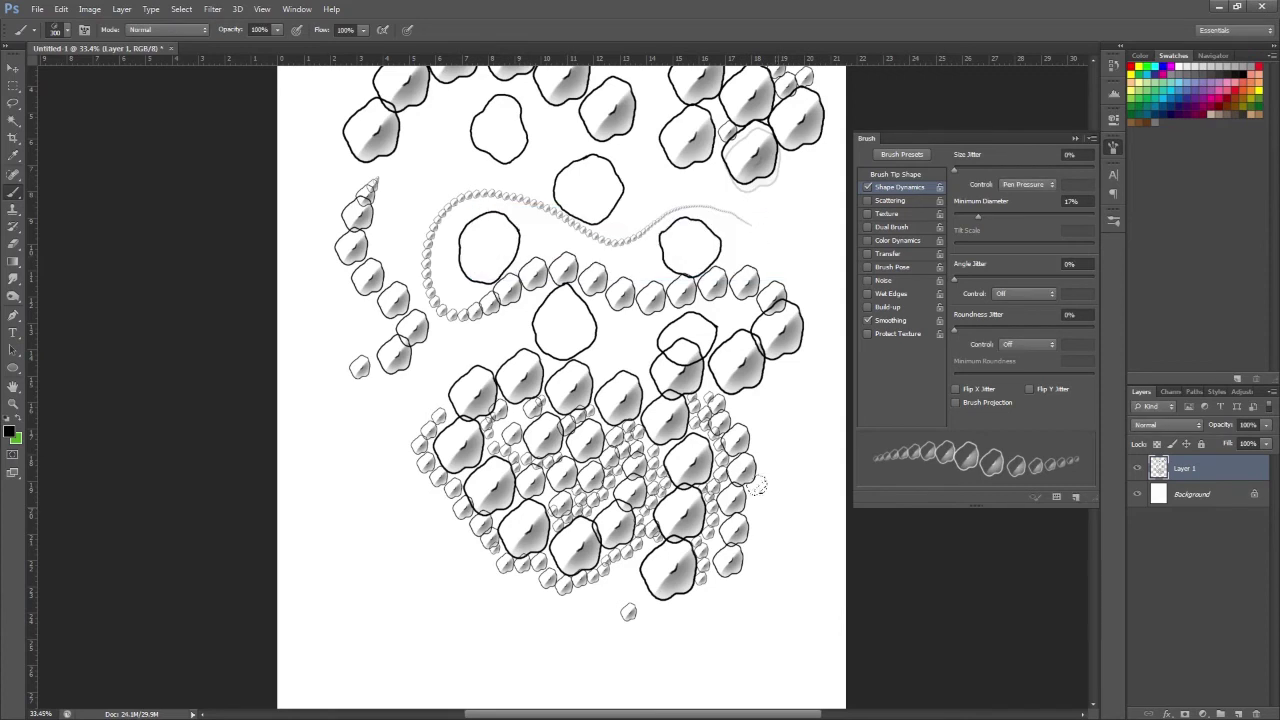
Delete the 297 px scale brush from the brush presets.
right_click(427, 371)
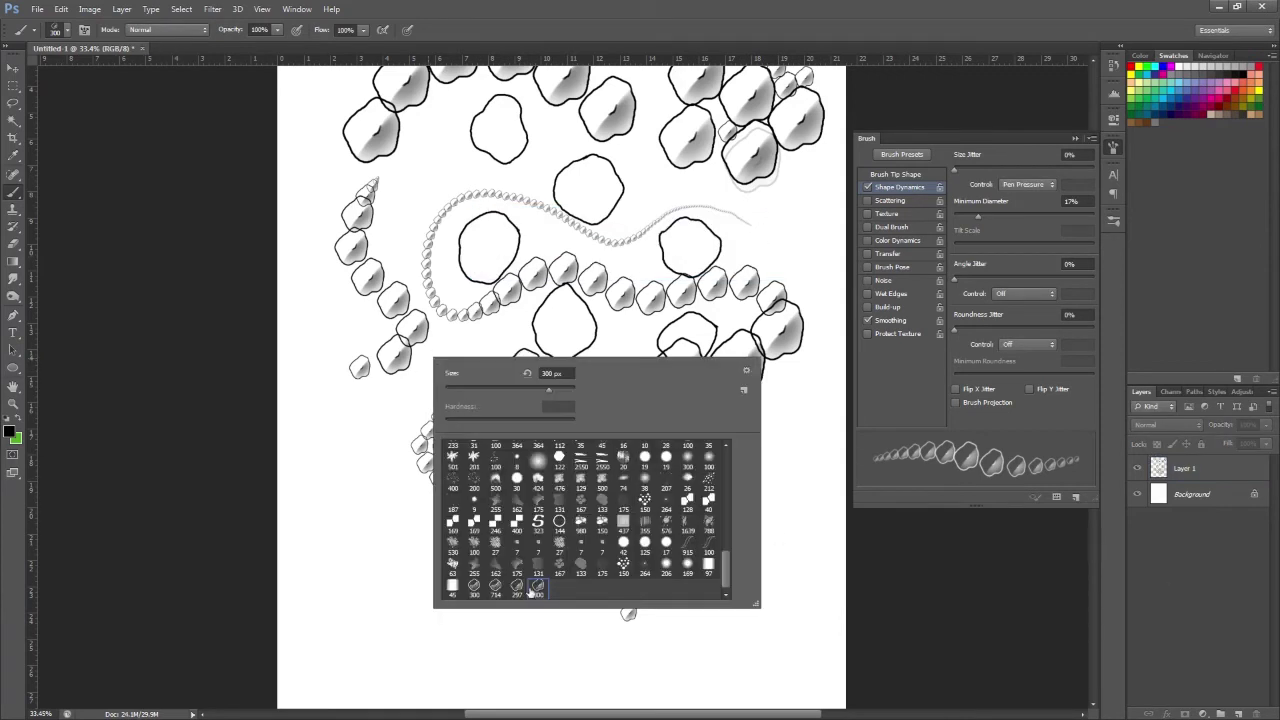
left_click(516, 590)
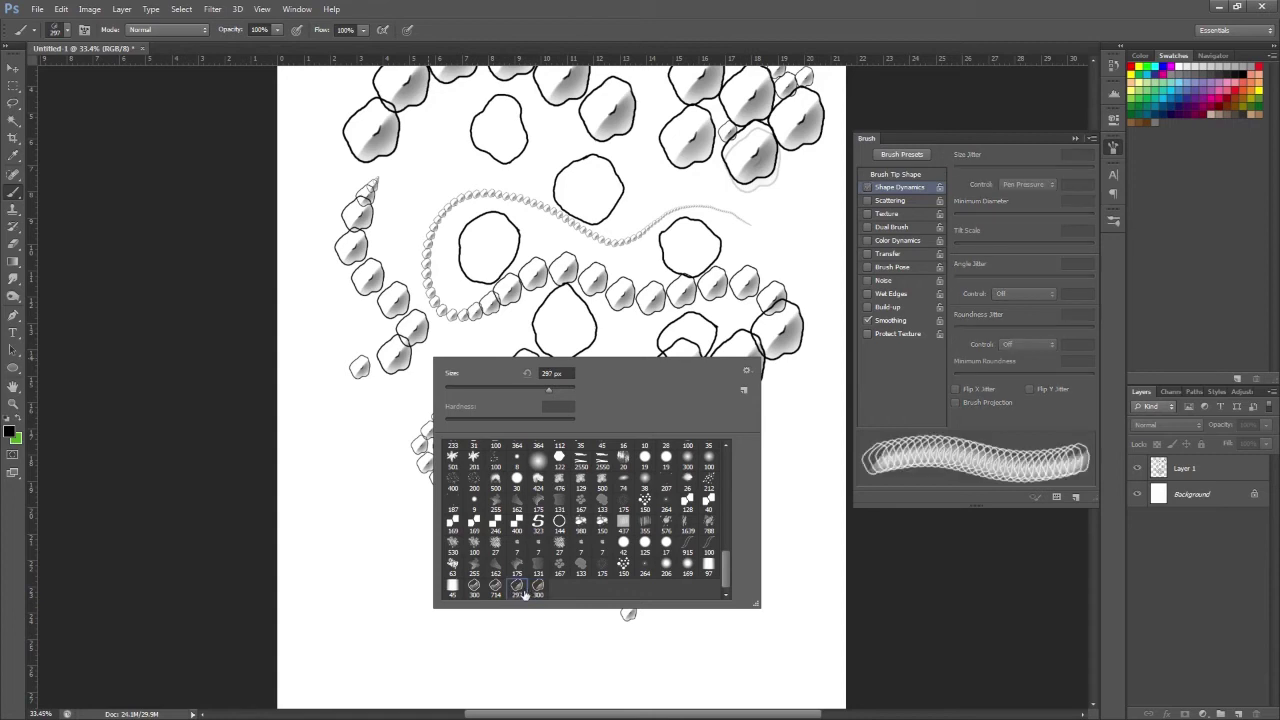
right_click(518, 593)
left_click(553, 614)
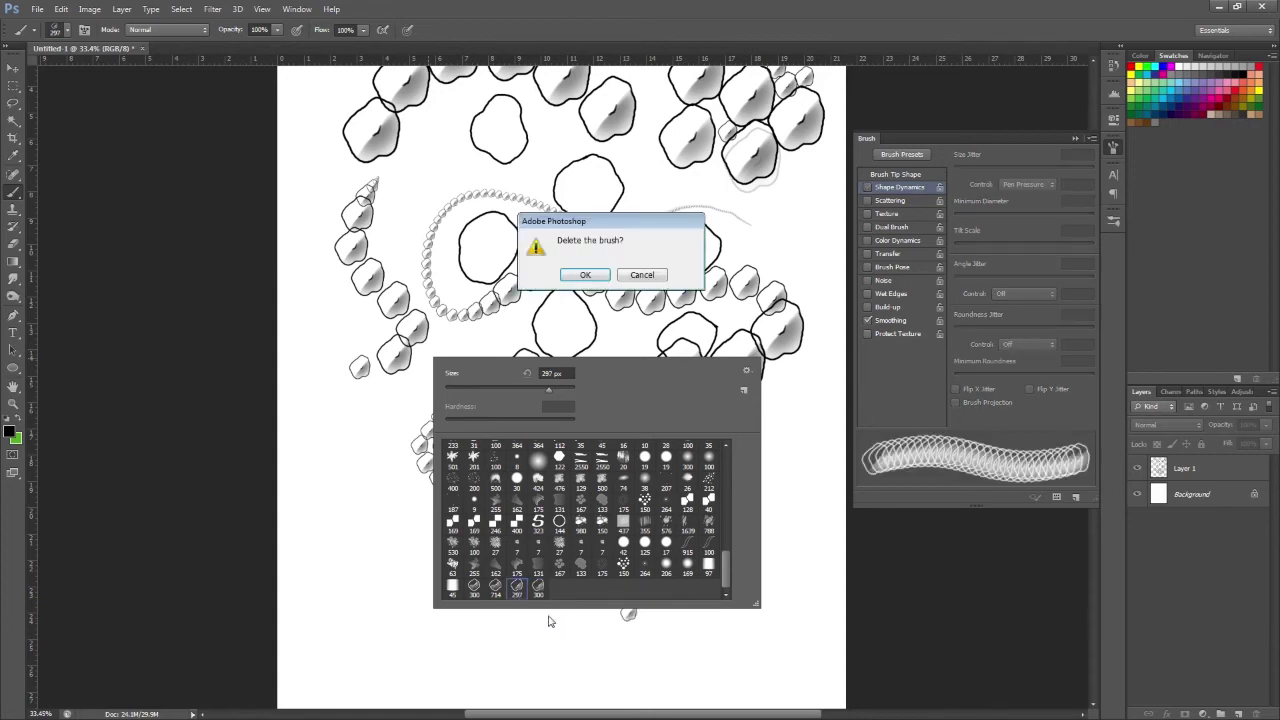
left_click(586, 276)
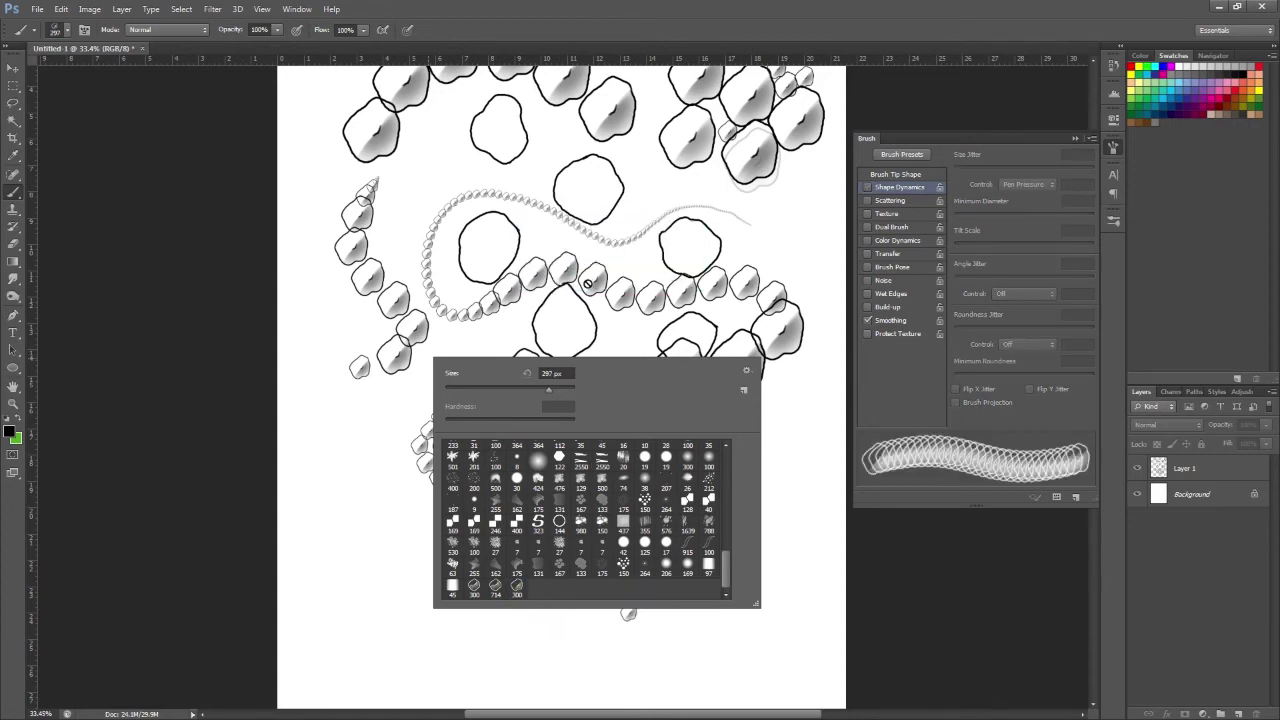
Select the 714 px scale brush preset and reduce its size to 250 px.
left_click(494, 588)
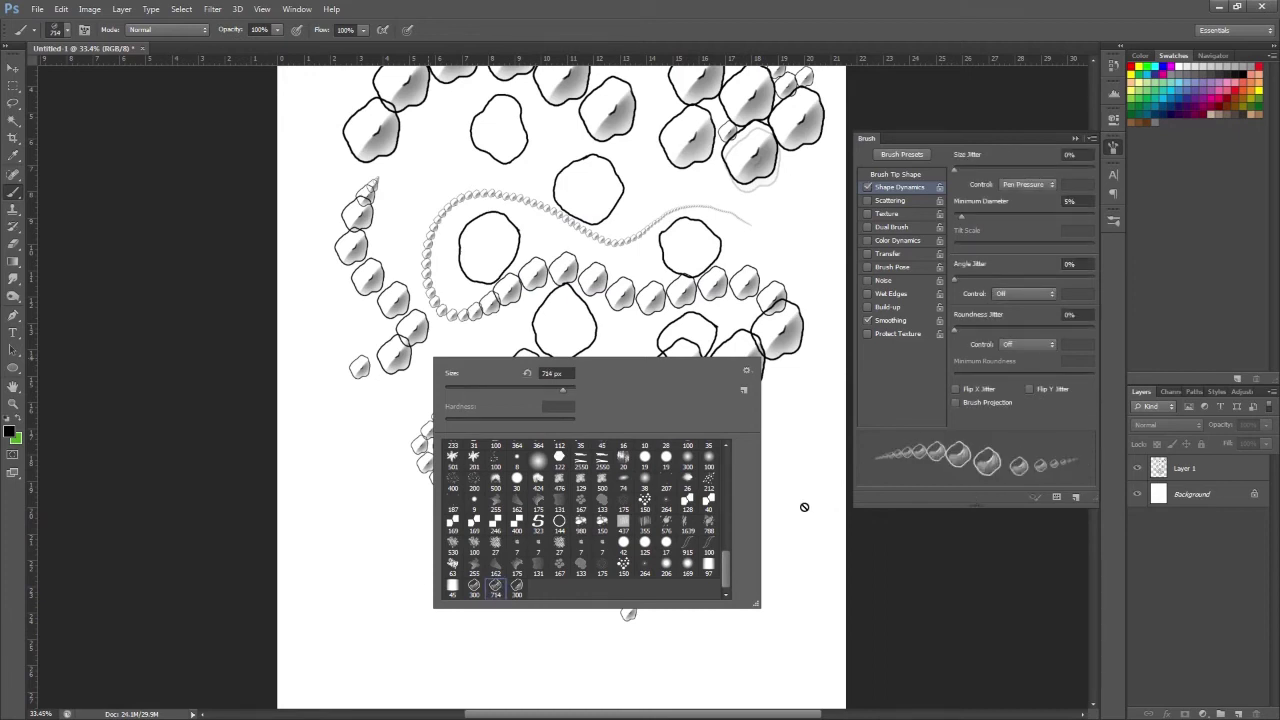
left_click(1175, 478)
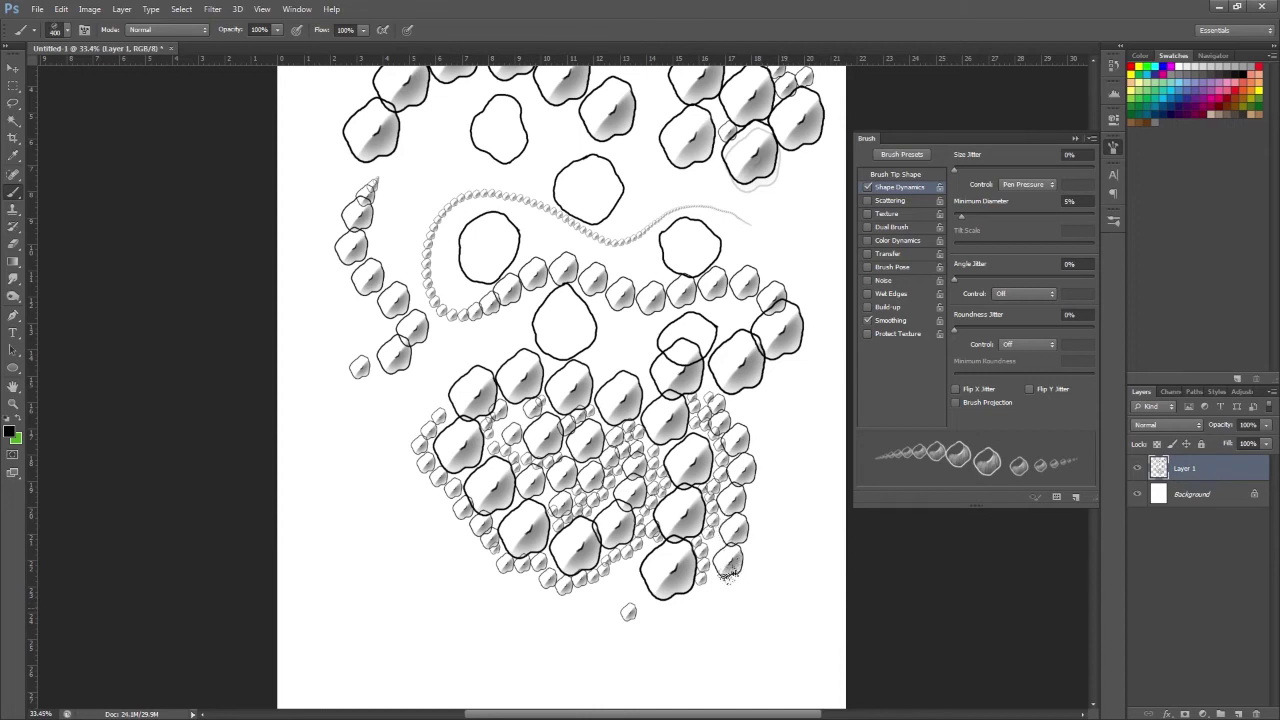
key("bracketleft")
key("bracketleft")
key("bracketleft")
key("bracketleft")
key("bracketleft")
key("bracketleft")
key("bracketleft")
key("bracketleft")
key("bracketleft")
Paint a wavy scale stroke below the cluster, and with a 53% Minimum Diameter a curved chain around it.
mouse_move(385, 578)
left_mouse_down()
mouse_move(465, 628)
mouse_move(630, 590)
left_mouse_up()
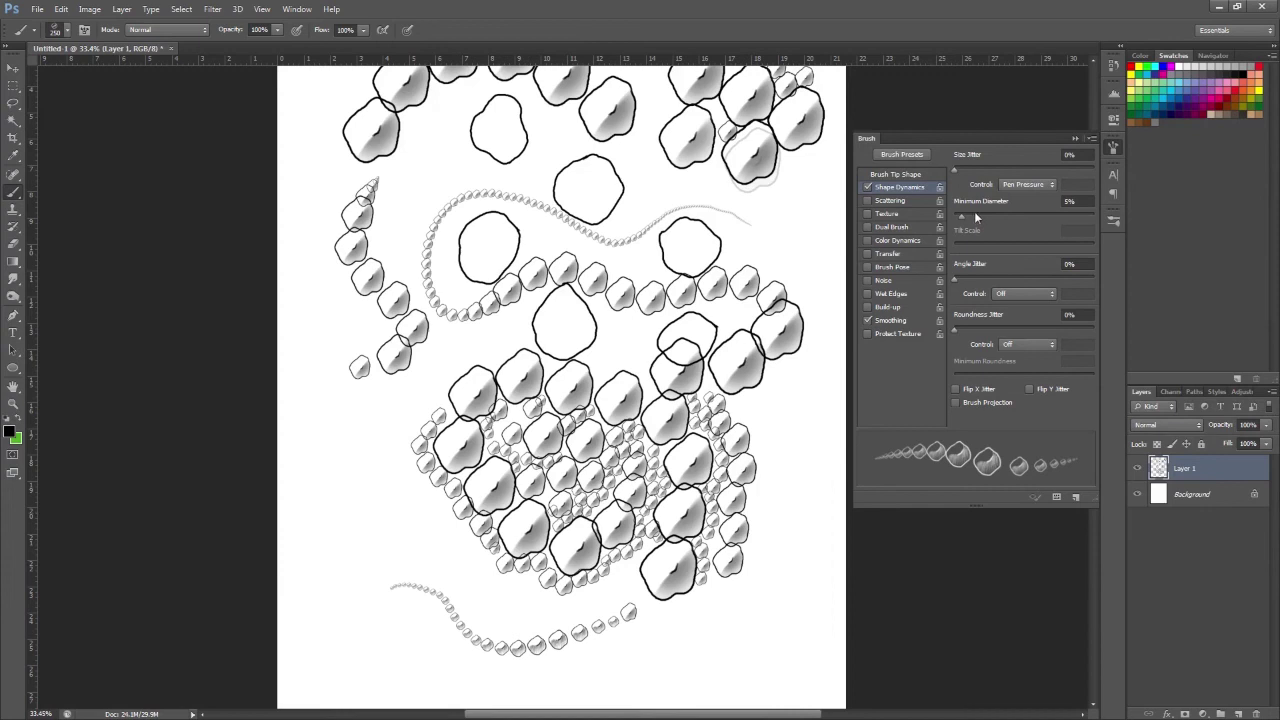
left_click_drag(976, 213, 1022, 208)
mouse_move(341, 456)
left_mouse_down()
mouse_move(486, 602)
mouse_move(634, 642)
mouse_move(729, 595)
mouse_move(788, 462)
mouse_move(795, 367)
left_mouse_up()
Enlarge the brush to 800 px and stamp one large shaded scale in the canvas's lower-left corner.
key("]")
key("]")
key("]")
key("]")
key("]")
key("]")
left_click(821, 584)
key("ctrl+z")
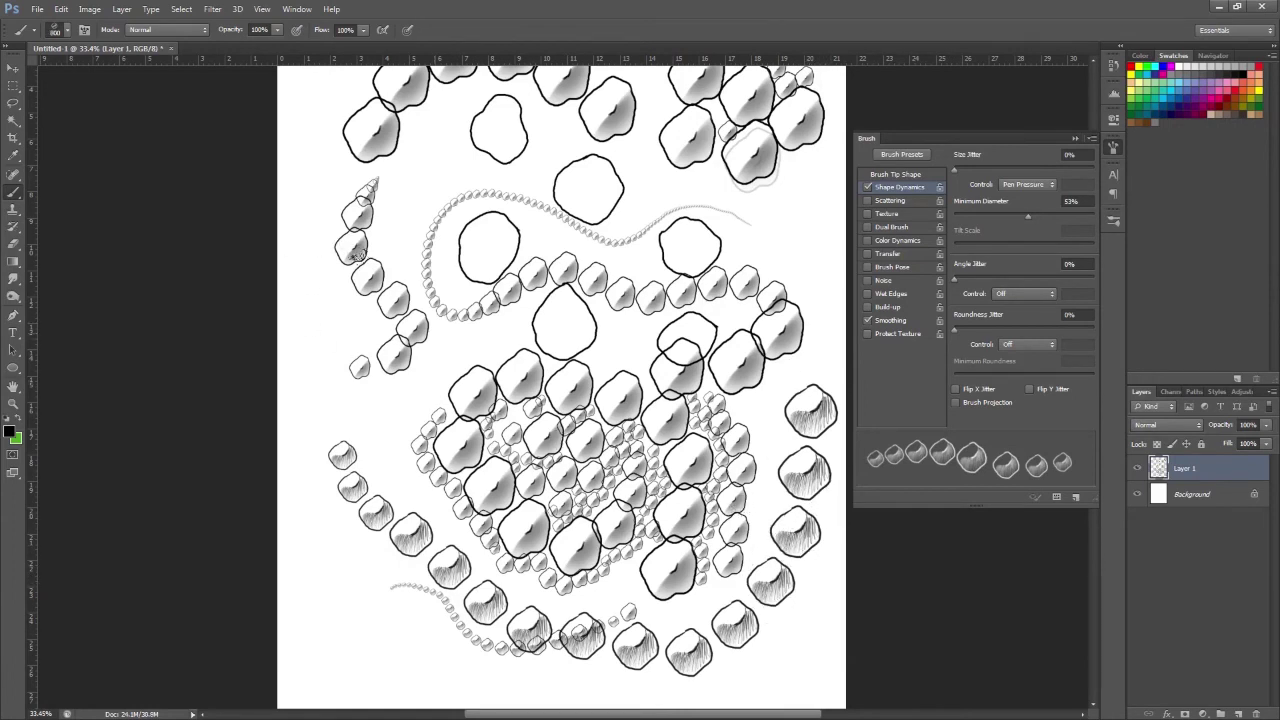
left_click_drag(338, 492, 380, 394)
left_click(313, 465)
key("ctrl+z")
left_click(315, 466)
Reduce the brush size and paint more scale strokes along the canvas's lower edge, lowering the Minimum Diameter for the last one.
key("bracketleft")
key("bracketleft")
key("bracketleft")
key("bracketleft")
key("bracketleft")
key("bracketleft")
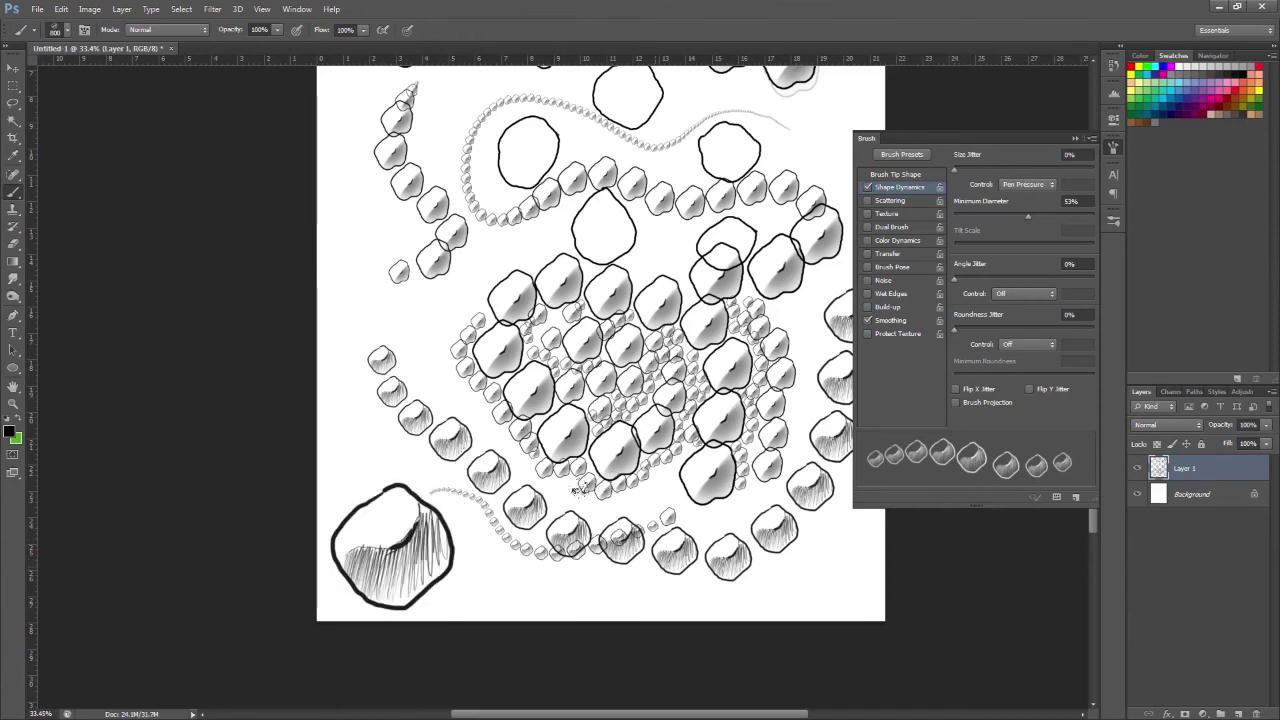
left_click_drag(483, 576, 636, 606)
key("bracketleft")
mouse_move(575, 577)
left_mouse_down()
mouse_move(669, 605)
mouse_move(648, 568)
mouse_move(632, 574)
mouse_move(667, 580)
mouse_move(670, 606)
mouse_move(840, 536)
left_mouse_up()
left_click(981, 216)
mouse_move(737, 587)
left_mouse_down()
mouse_move(836, 543)
mouse_move(808, 572)
mouse_move(848, 554)
left_mouse_up()
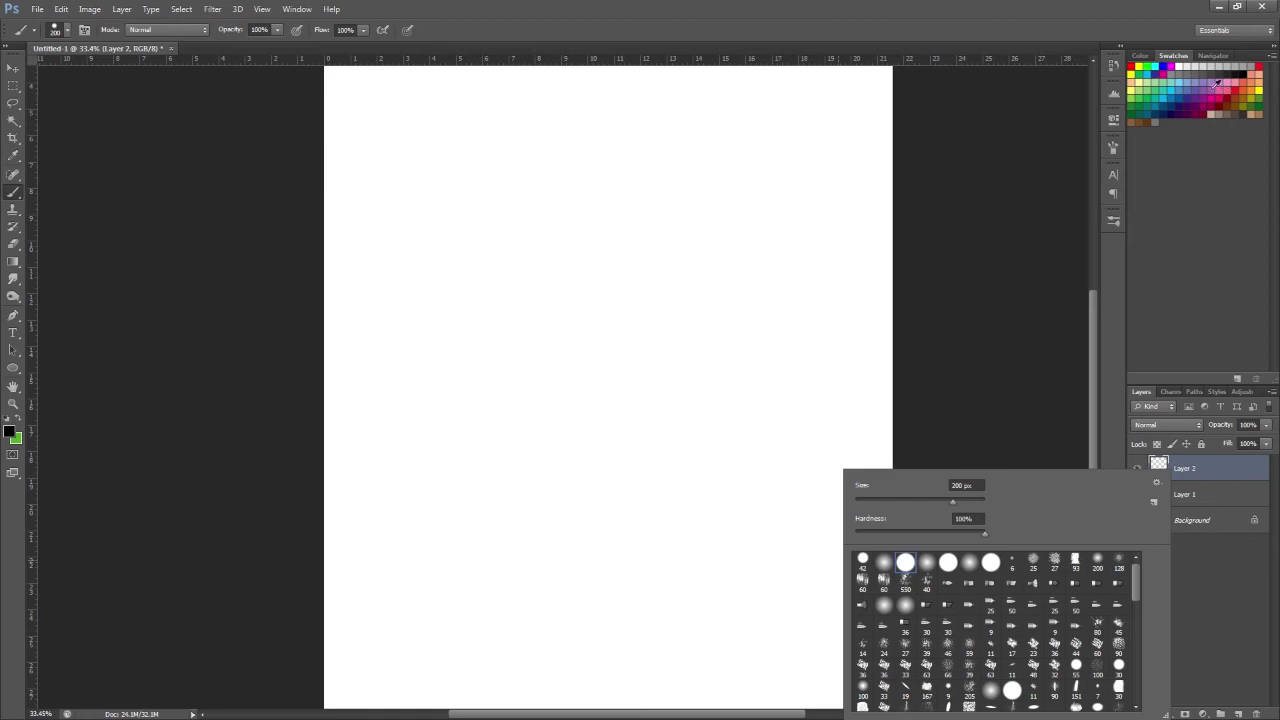
Paint a large solid green rounded shape on Layer 2 with the hard round brush at 517 px.
left_click(1148, 98)
right_click(576, 348, "alt")
mouse_move(578, 283)
left_mouse_down()
mouse_move(551, 452)
mouse_move(455, 491)
mouse_move(657, 234)
mouse_move(780, 610)
mouse_move(630, 645)
left_mouse_up()
Shift the green shape's hue, saturation and lightness with Hue/Saturation to a brighter, more vivid green.
key("ctrl+u")
left_click(1082, 352)
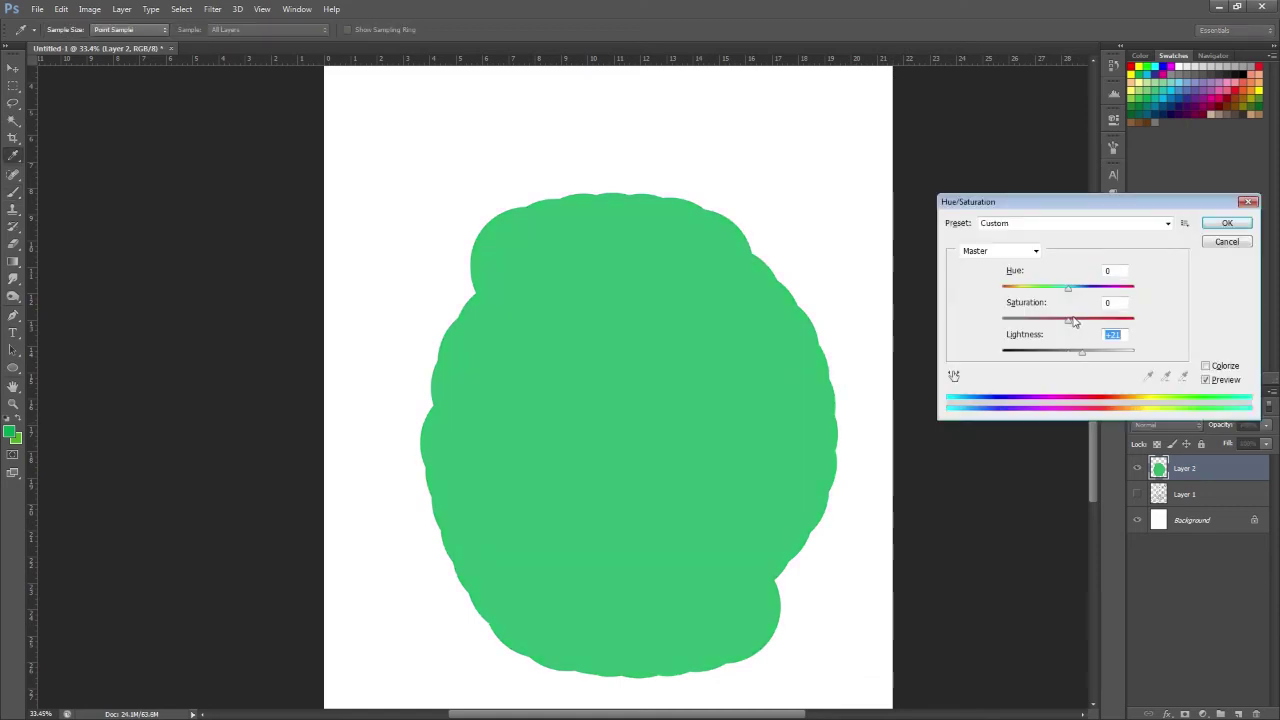
left_click(1075, 319)
left_click(1058, 288)
left_click_drag(1081, 352, 1090, 353)
left_click(1082, 320)
left_click(1080, 350)
left_click(1206, 223)
Add a new layer above the green shape and select the 300 px dragon scale brush.
key("ctrl+shift+alt+n")
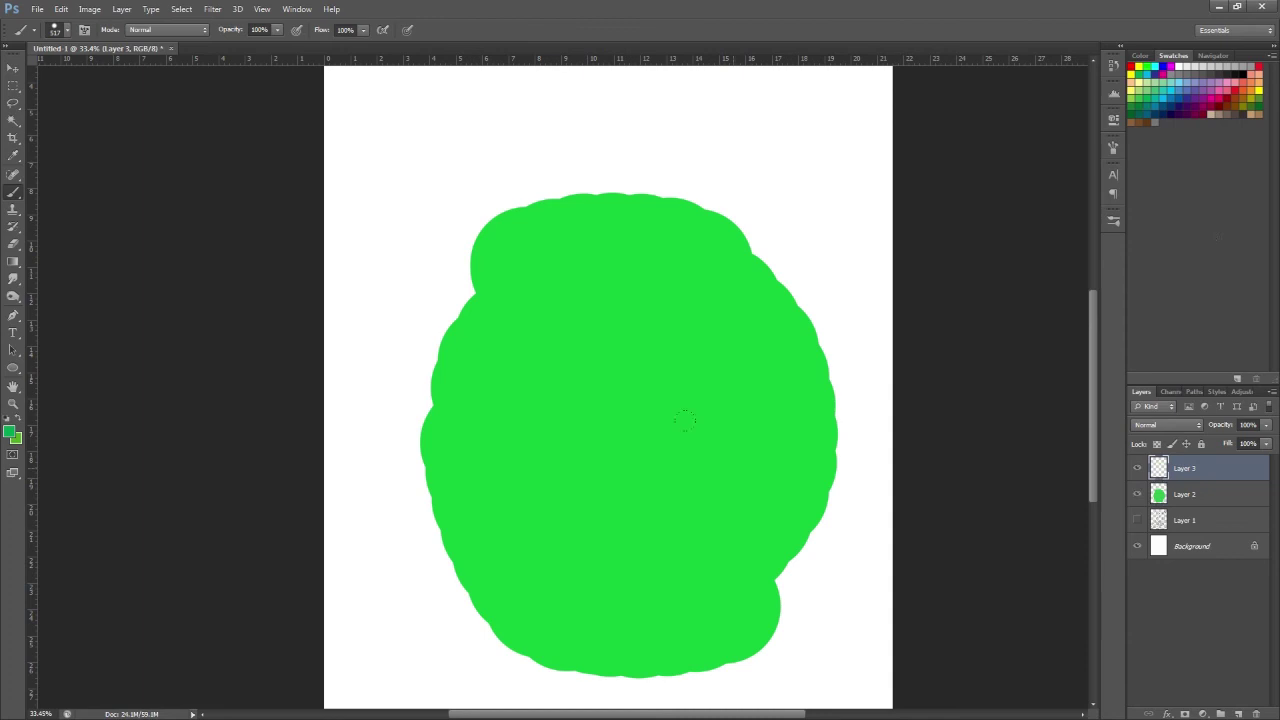
right_click(721, 438)
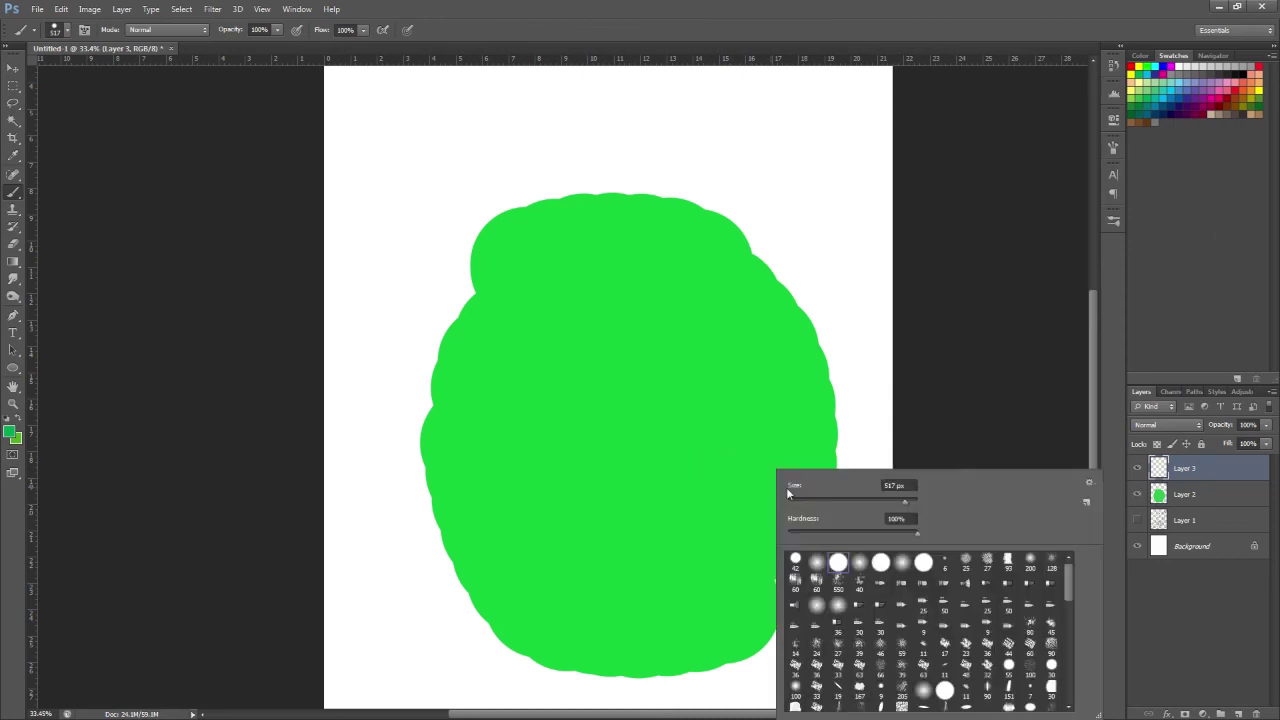
left_click_drag(1069, 580, 1071, 688)
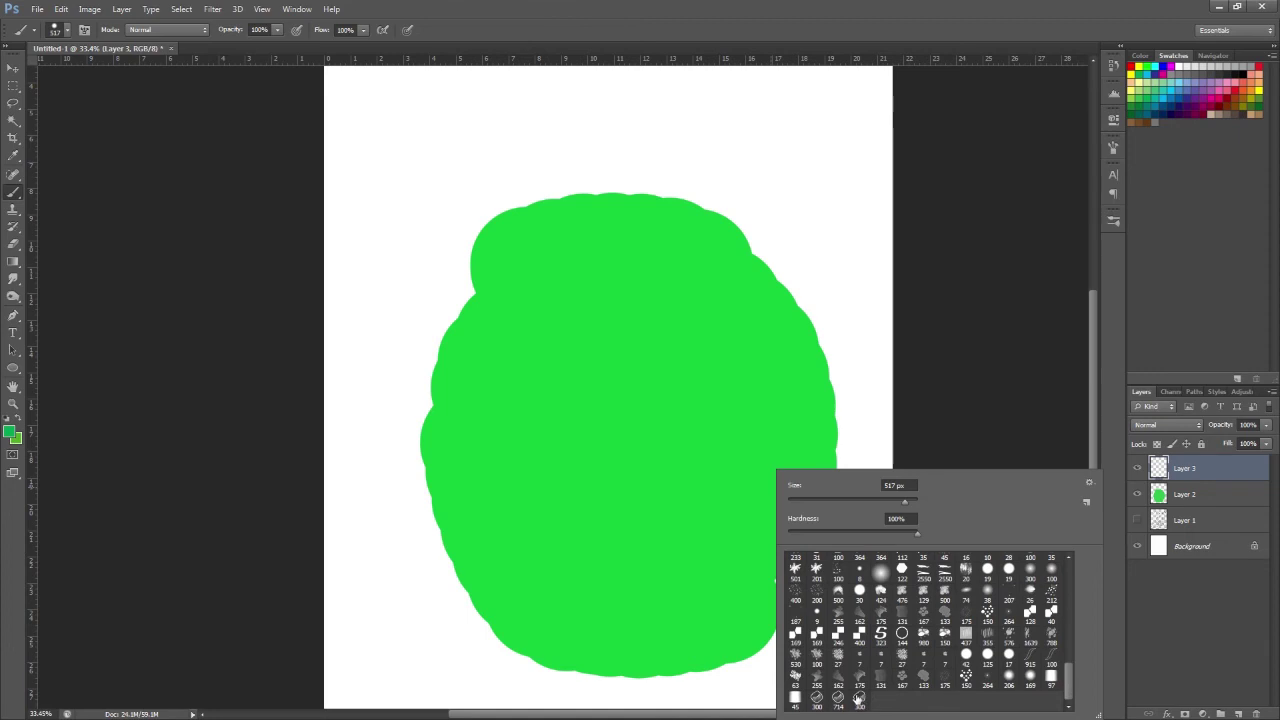
left_click(859, 697)
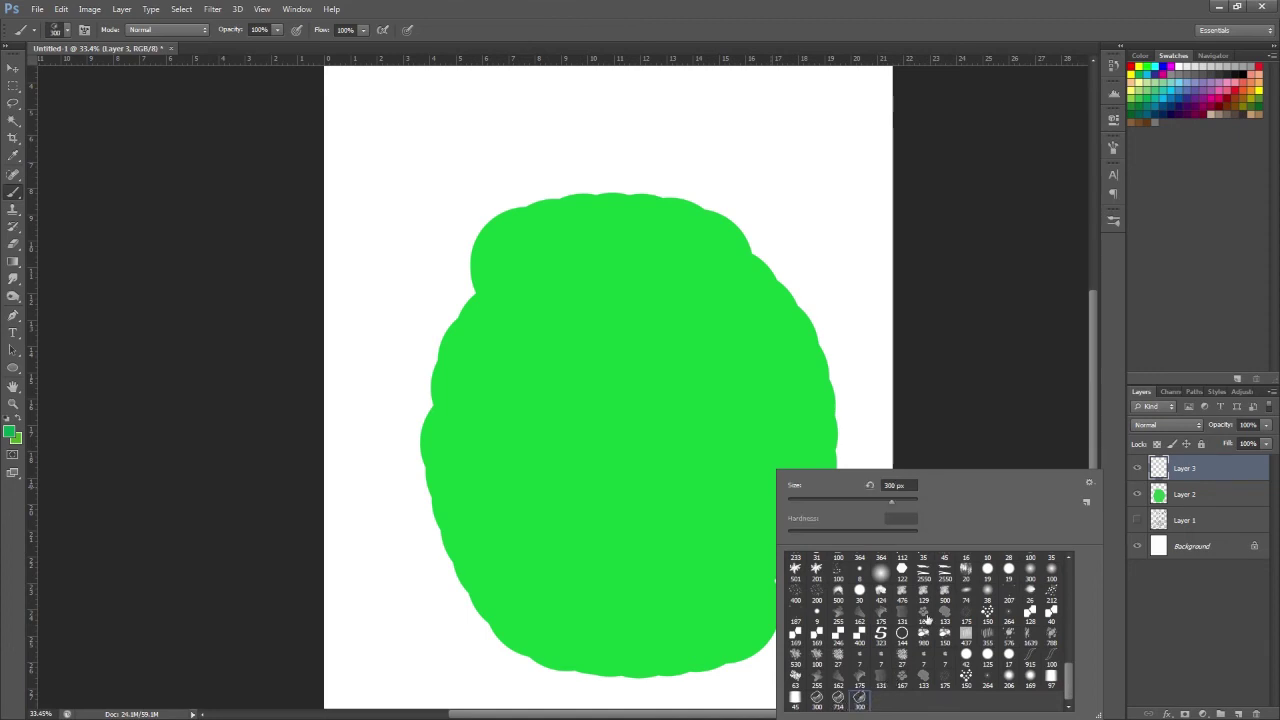
Paint chains of black scales diagonally across the green shape and around its lower part, undoing unwanted strokes.
left_click_drag(504, 330, 582, 367)
left_click_drag(582, 367, 677, 510)
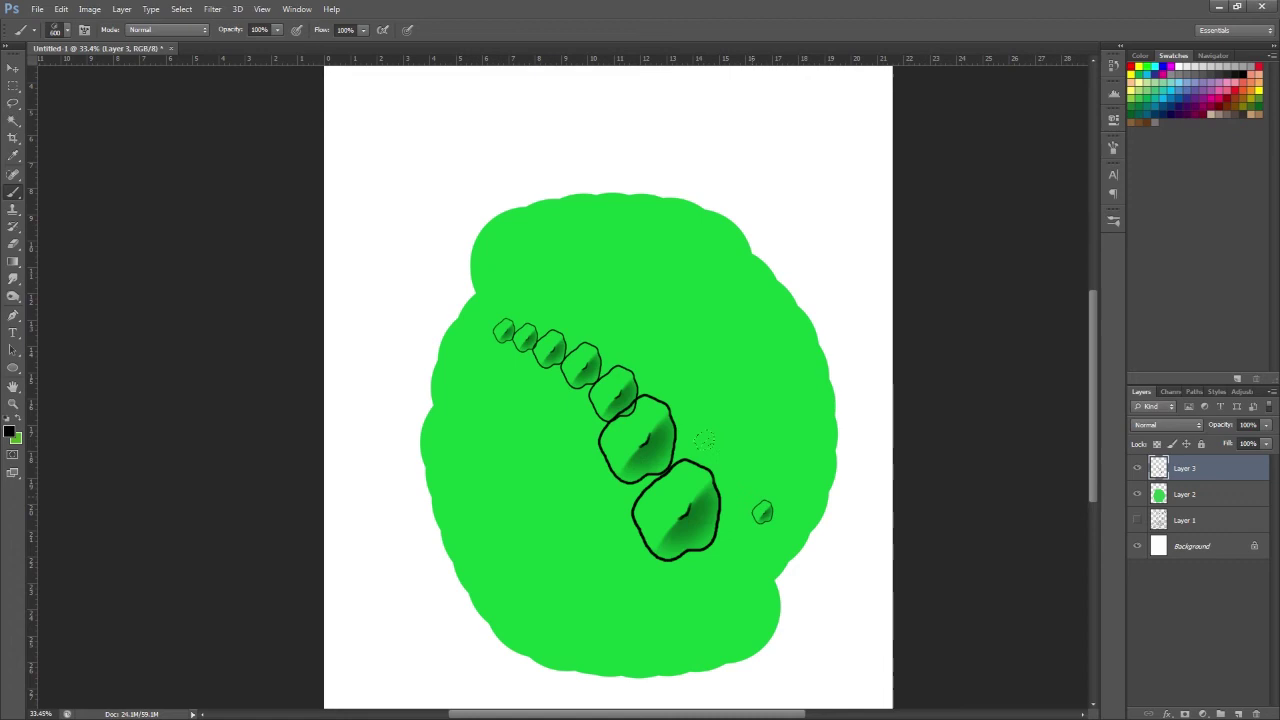
mouse_move(555, 309)
left_mouse_down()
mouse_move(643, 362)
mouse_move(705, 435)
mouse_move(728, 505)
mouse_move(650, 570)
mouse_move(615, 495)
left_mouse_up()
mouse_move(718, 445)
left_mouse_down()
mouse_move(722, 380)
mouse_move(645, 290)
mouse_move(665, 230)
mouse_move(775, 365)
mouse_move(775, 425)
left_mouse_up()
mouse_move(627, 592)
left_mouse_down()
mouse_move(557, 420)
mouse_move(500, 457)
left_mouse_up()
key("ctrl+z")
mouse_move(612, 580)
left_mouse_down()
mouse_move(565, 465)
mouse_move(458, 440)
mouse_move(530, 600)
mouse_move(590, 640)
left_mouse_up()
mouse_move(492, 418)
left_mouse_down()
mouse_move(494, 460)
mouse_move(508, 478)
mouse_move(496, 436)
mouse_move(574, 591)
mouse_move(630, 645)
left_mouse_up()
key("ctrl+z")
Cover the rest of the green shape with large scales and fill the gaps between them with smaller ones.
left_click_drag(590, 425, 590, 468)
left_click_drag(507, 378, 538, 268)
left_click_drag(630, 250, 702, 335)
left_click_drag(618, 300, 600, 325)
left_click(579, 303)
left_click(566, 290)
left_click(548, 373)
left_click(558, 390)
left_click(563, 407)
left_click(543, 324)
left_click(686, 446)
left_click(609, 483)
mouse_move(738, 440)
left_mouse_down()
mouse_move(761, 505)
mouse_move(771, 470)
mouse_move(799, 500)
mouse_move(696, 585)
mouse_move(666, 590)
mouse_move(652, 622)
left_mouse_up()
Select Layer 2 and switch to the 200 px brush preset.
left_click(1200, 494)
right_click(741, 470)
left_click_drag(1033, 617, 1033, 570)
left_click(994, 563)
Sample the green of the shape and choose a lighter, brighter green as the foreground color.
left_click(683, 618, "alt")
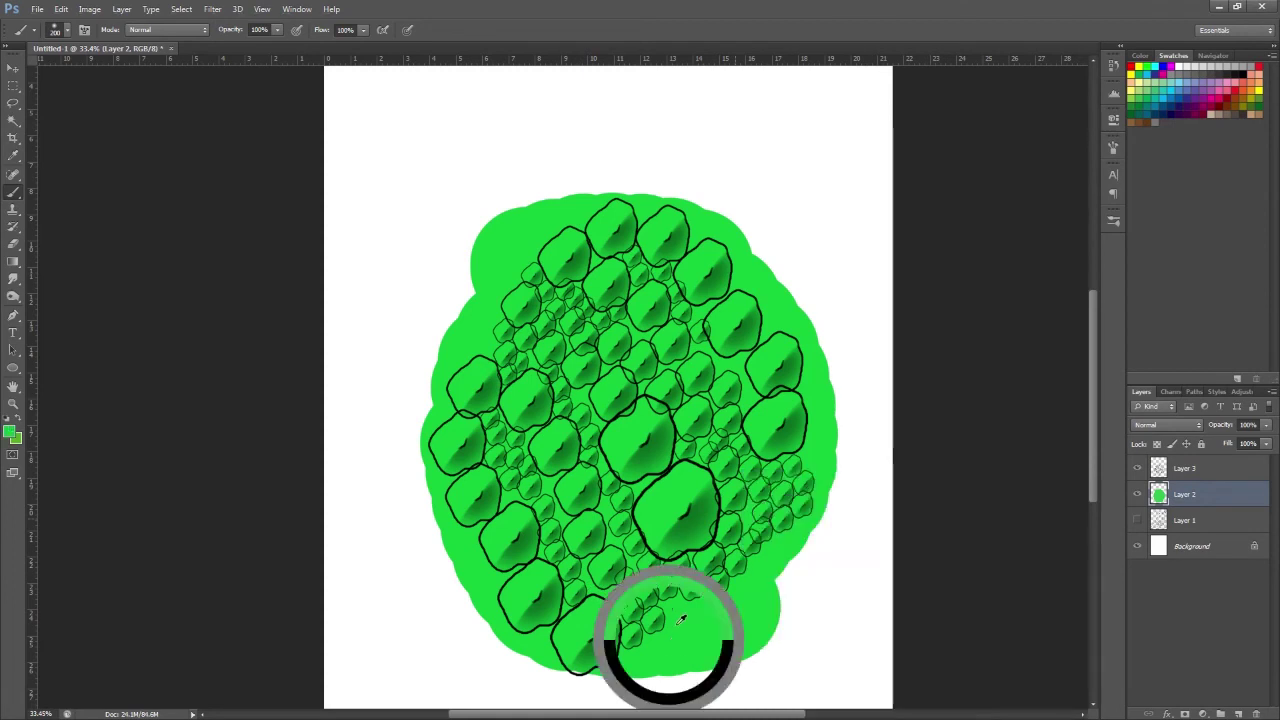
left_click(10, 431)
left_click_drag(883, 467, 829, 435)
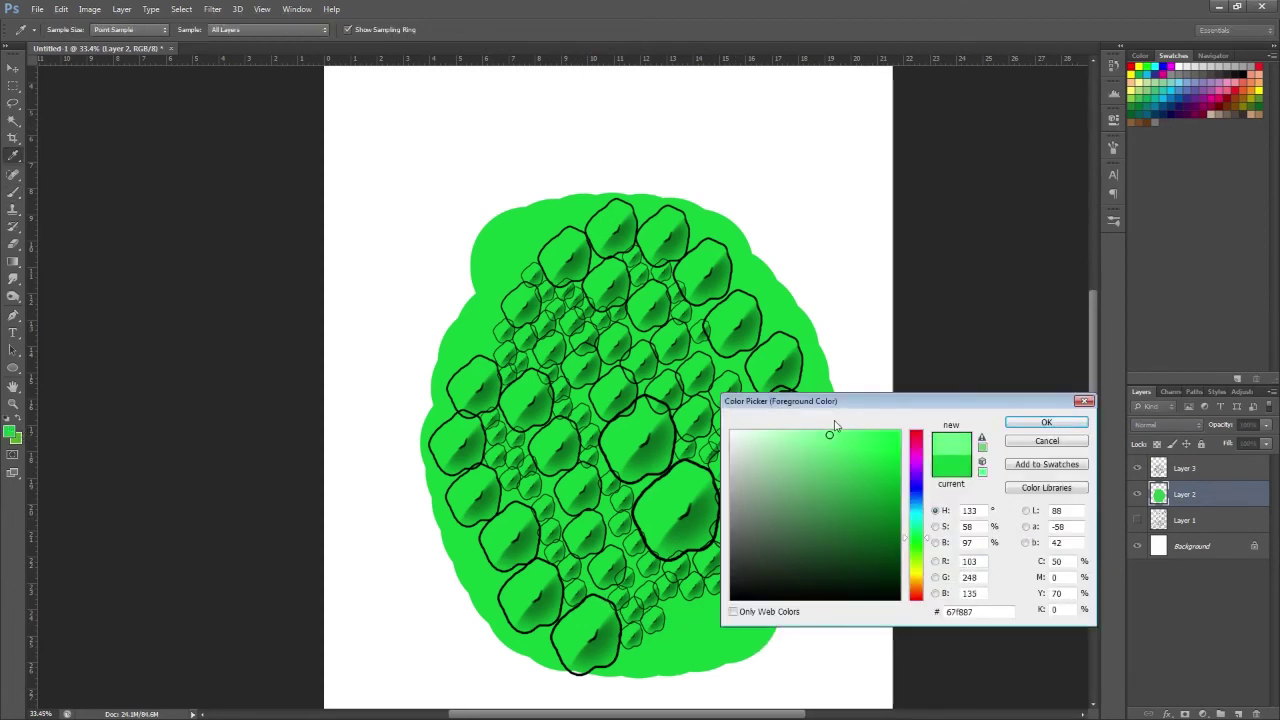
left_click(1046, 422)
Paint light green highlights on the large scales across the middle and around the edge of the shape.
left_click_drag(686, 514, 670, 500)
left_click(774, 419)
left_click(637, 430)
left_click(549, 448)
left_click(525, 398)
left_click(615, 388)
left_click(670, 338)
left_click(733, 322)
left_click(702, 264)
left_click(659, 232)
left_click(605, 230)
left_click(564, 254)
left_click(471, 387)
left_click(460, 437)
left_click(475, 492)
left_click(512, 532)
left_click(475, 485)
left_click(461, 432)
left_click_drag(522, 598, 586, 530)
left_click_drag(583, 643, 590, 618)
Reduce the brush size and add light green highlights to smaller scales on the left half of the shape.
key("[")
left_click(511, 478)
left_click(530, 485)
left_click(553, 508)
left_click(580, 370)
left_click(525, 305)
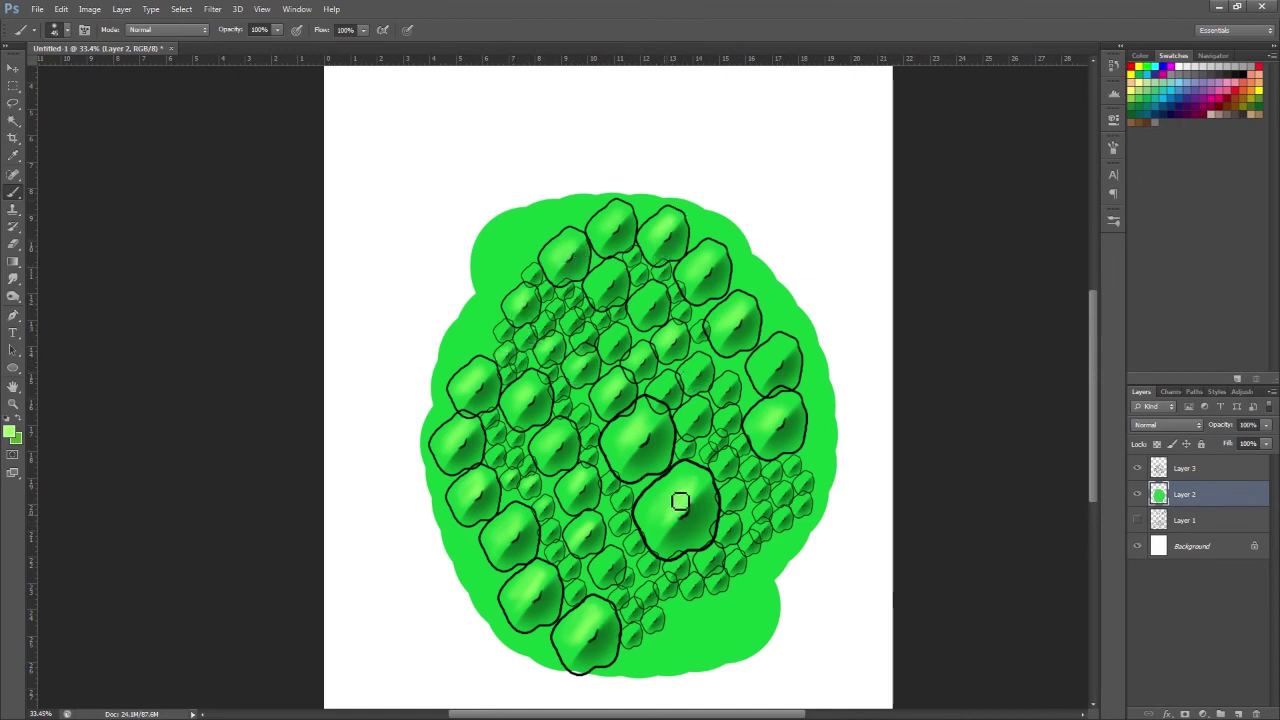
Enlarge the brush slightly and paint highlights on the remaining medium scales in the center of the shape.
key("]")
left_click(520, 401)
left_click(572, 485)
left_click(663, 386)
left_click(689, 415)
left_click(613, 343)
left_click(579, 366)
left_click(582, 336)
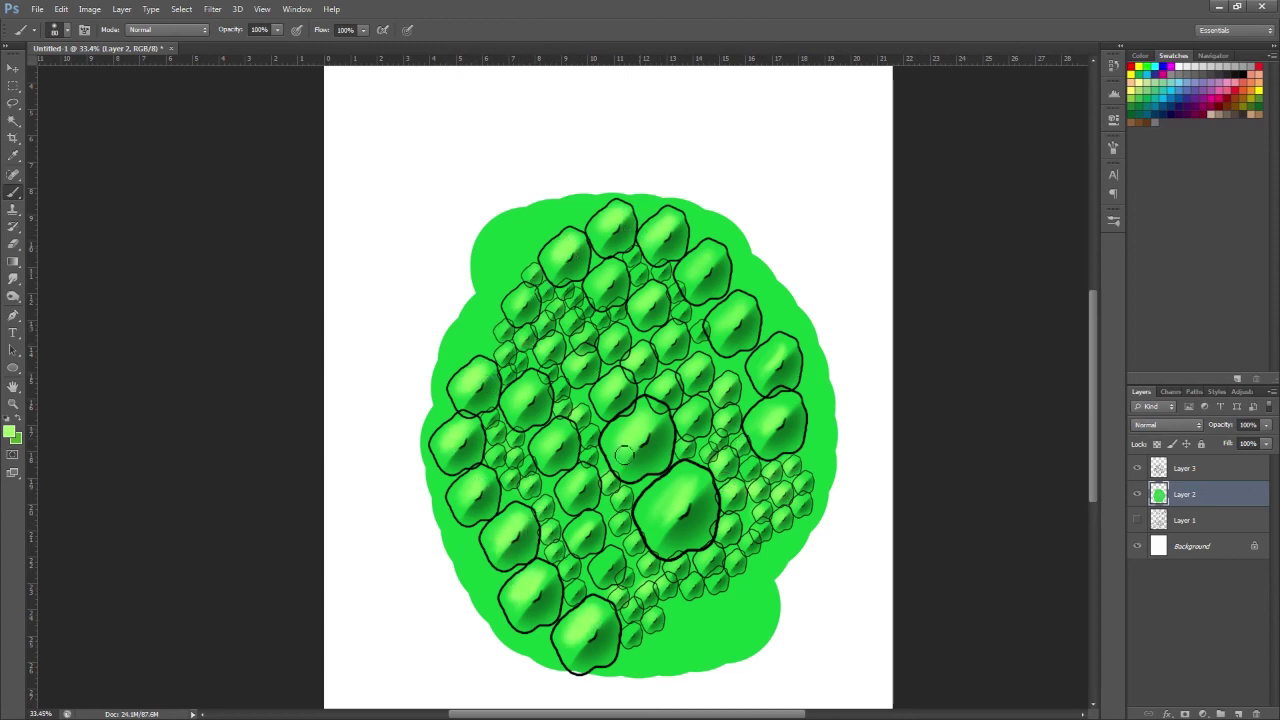
Open the layer style settings of Layer 3 and enable Drop Shadow.
left_click(1187, 472)
double_click(1170, 472)
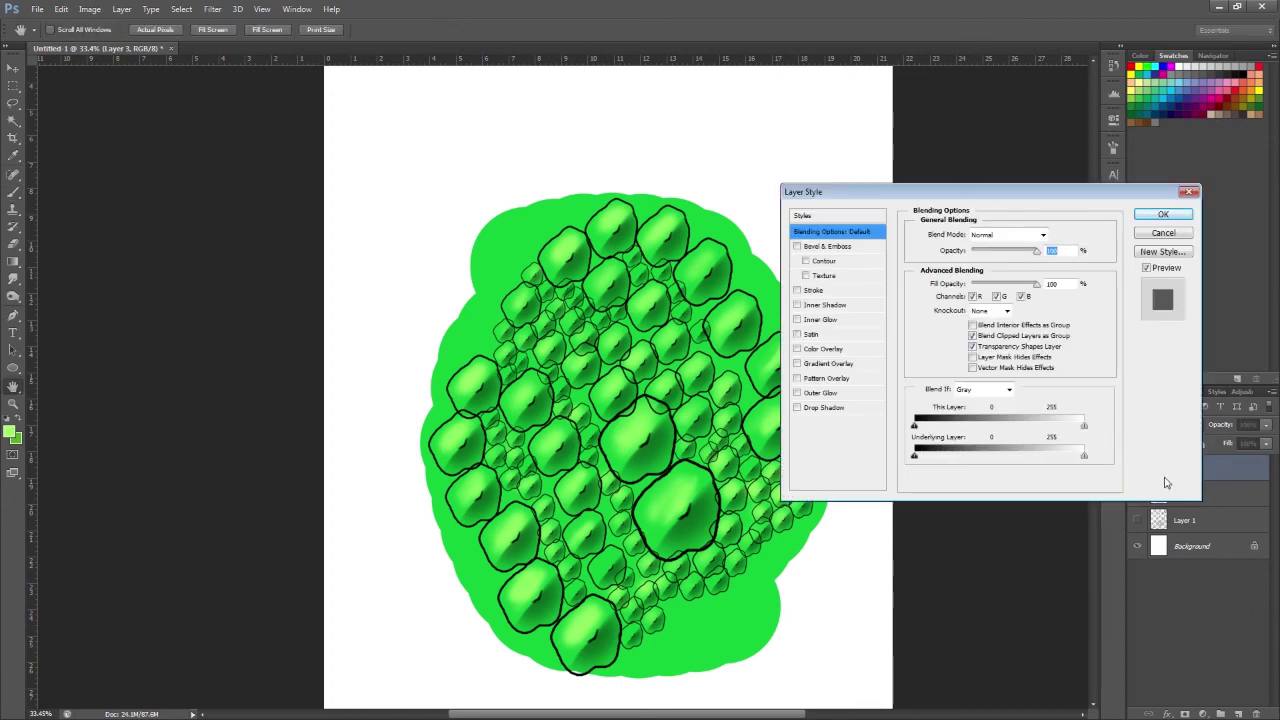
left_click_drag(1010, 194, 1065, 135)
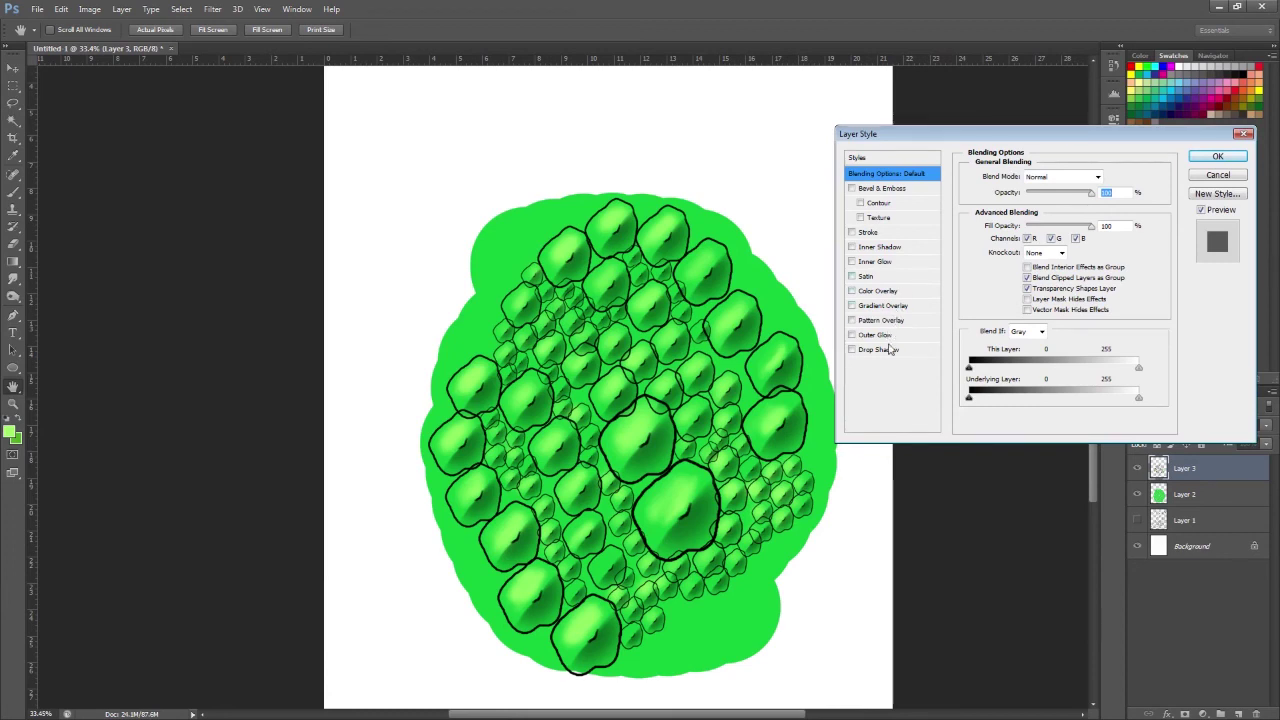
left_click(853, 350)
left_click(887, 354)
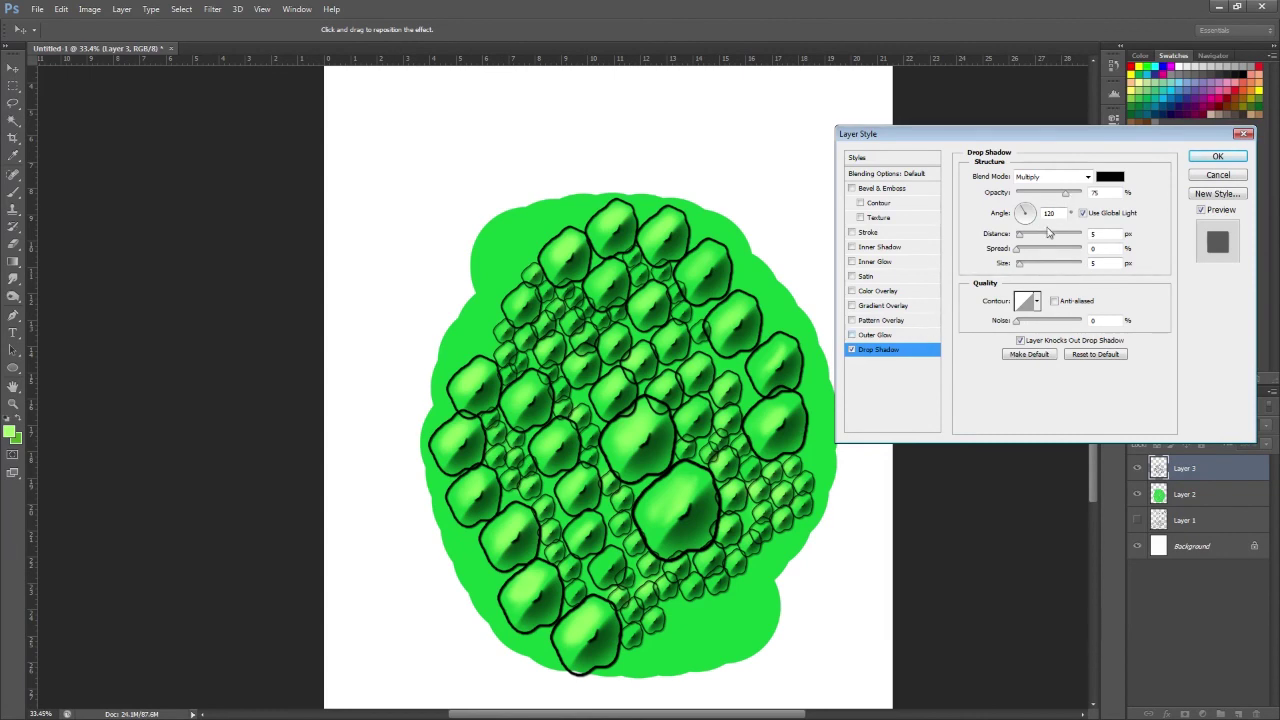
Set the drop shadow to a 128° angle, 13 px distance, 1% spread, 29 px size and 68% opacity.
left_click(1022, 208)
mouse_move(1022, 235)
left_mouse_down()
mouse_move(1028, 267)
mouse_move(1019, 251)
left_mouse_up()
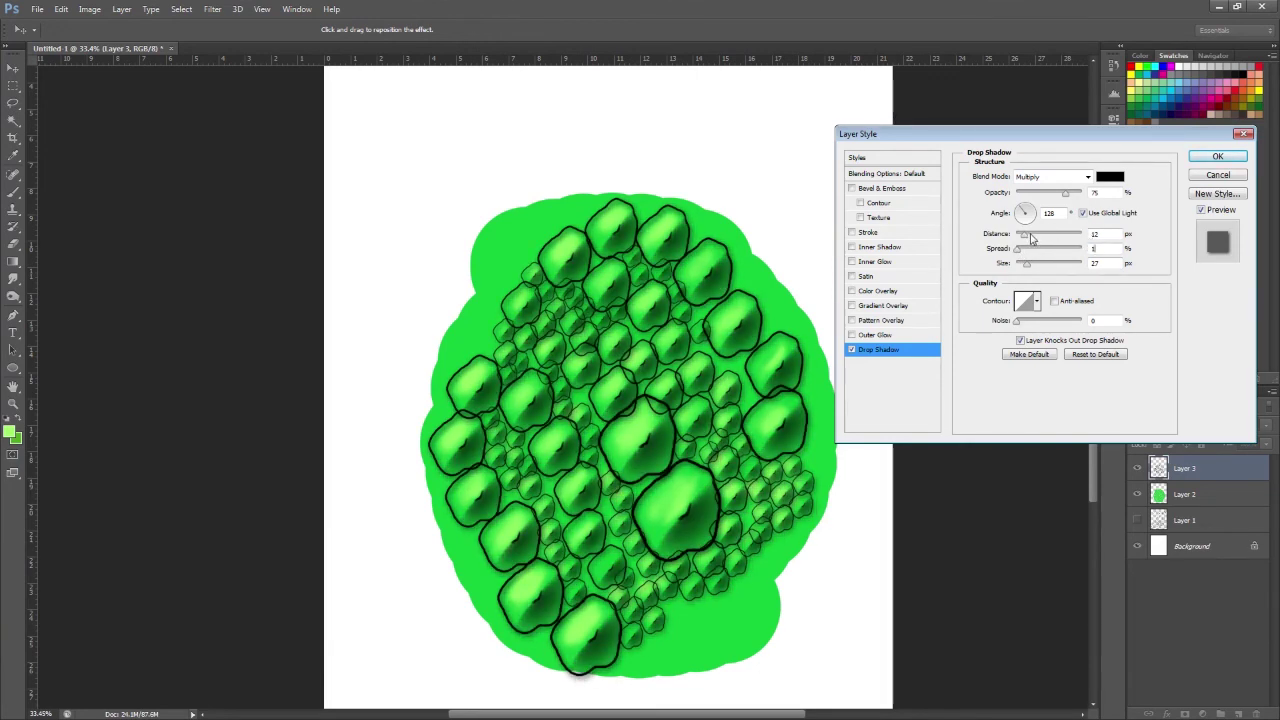
left_click_drag(1030, 235, 1031, 265)
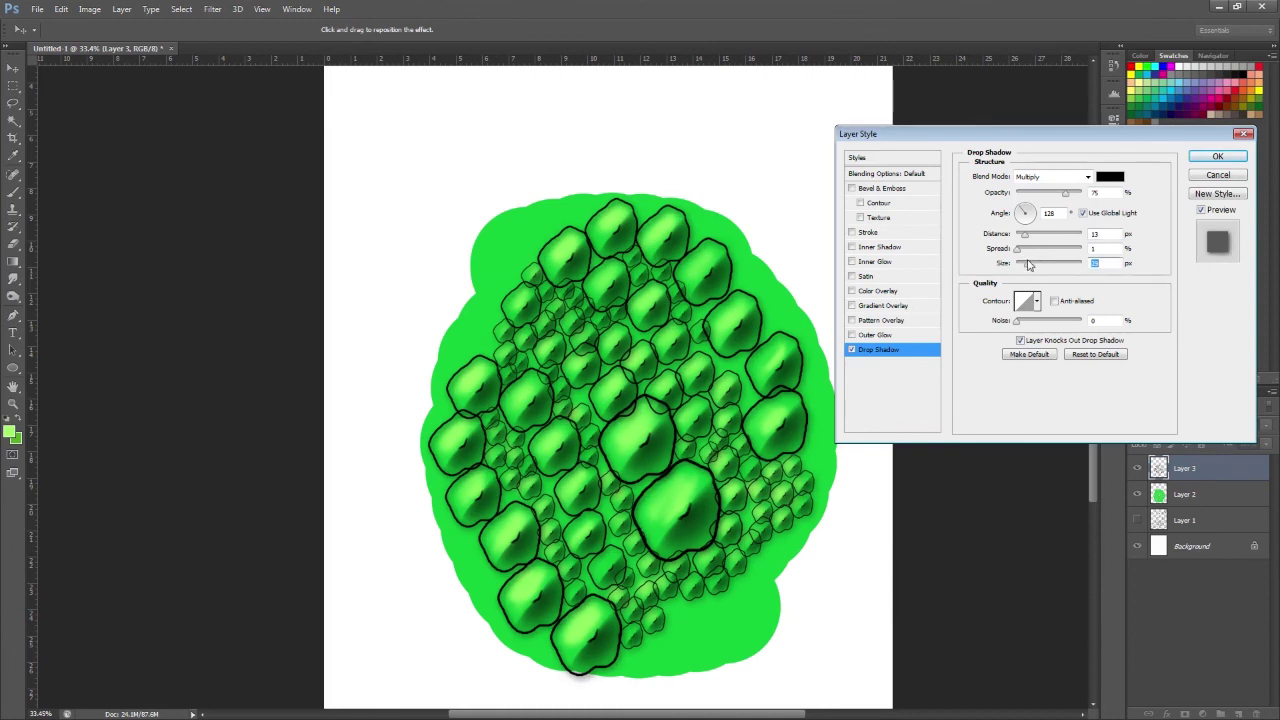
left_click_drag(1066, 194, 1060, 195)
Change the drop shadow color to dark teal, increase its size, and set 20 px distance and 67% opacity.
left_click(1110, 177)
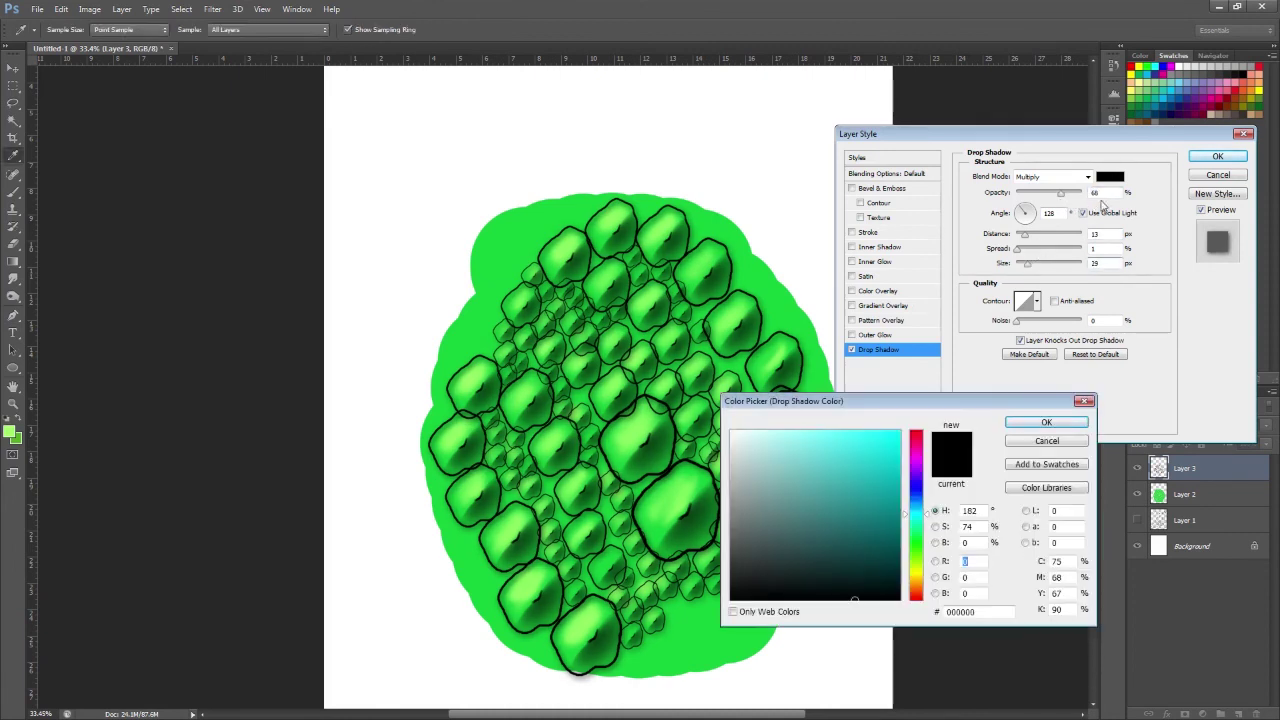
mouse_move(880, 545)
left_mouse_down()
mouse_move(874, 531)
mouse_move(869, 555)
mouse_move(871, 537)
left_mouse_up()
left_click(915, 507)
left_click(918, 517)
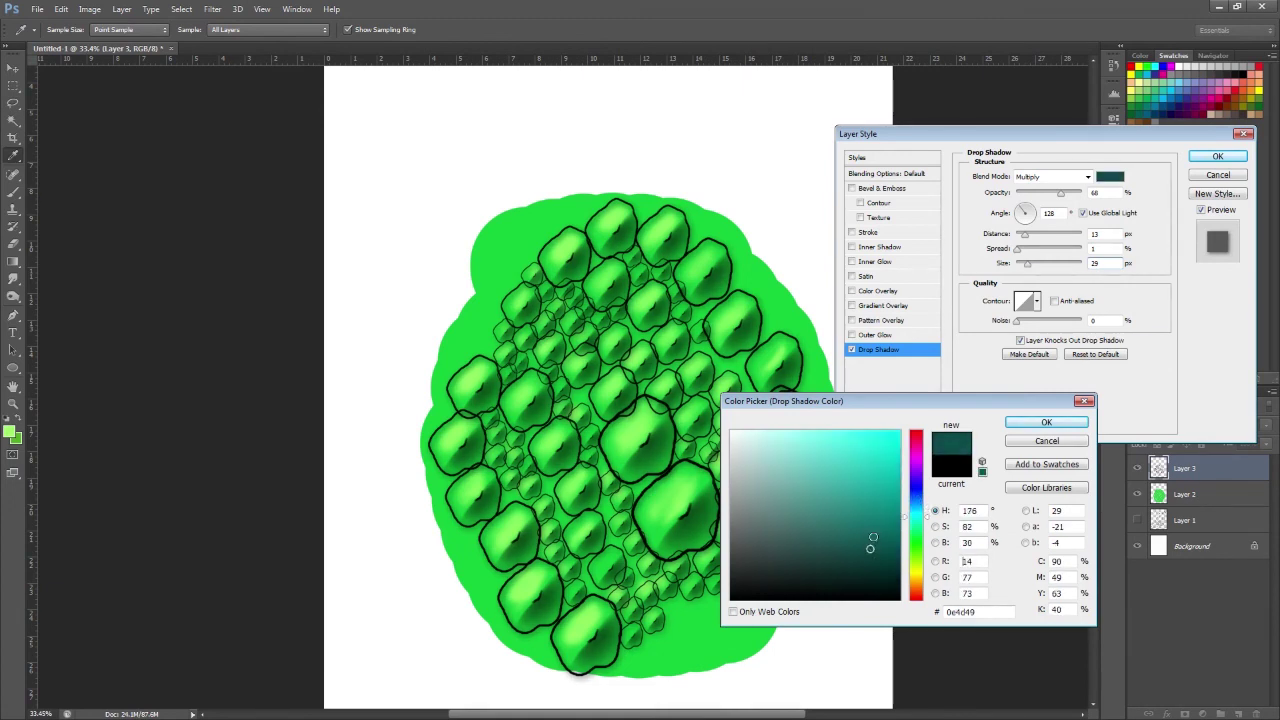
left_click(1046, 422)
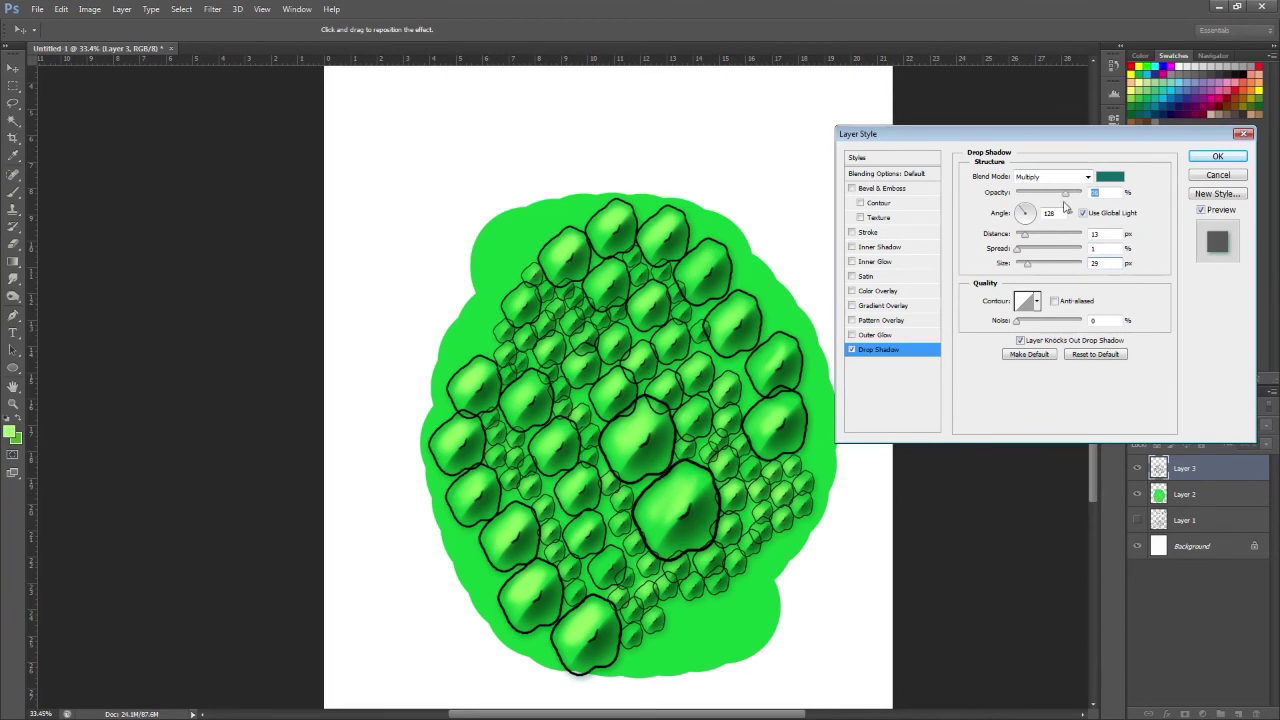
left_click_drag(1025, 235, 1029, 235)
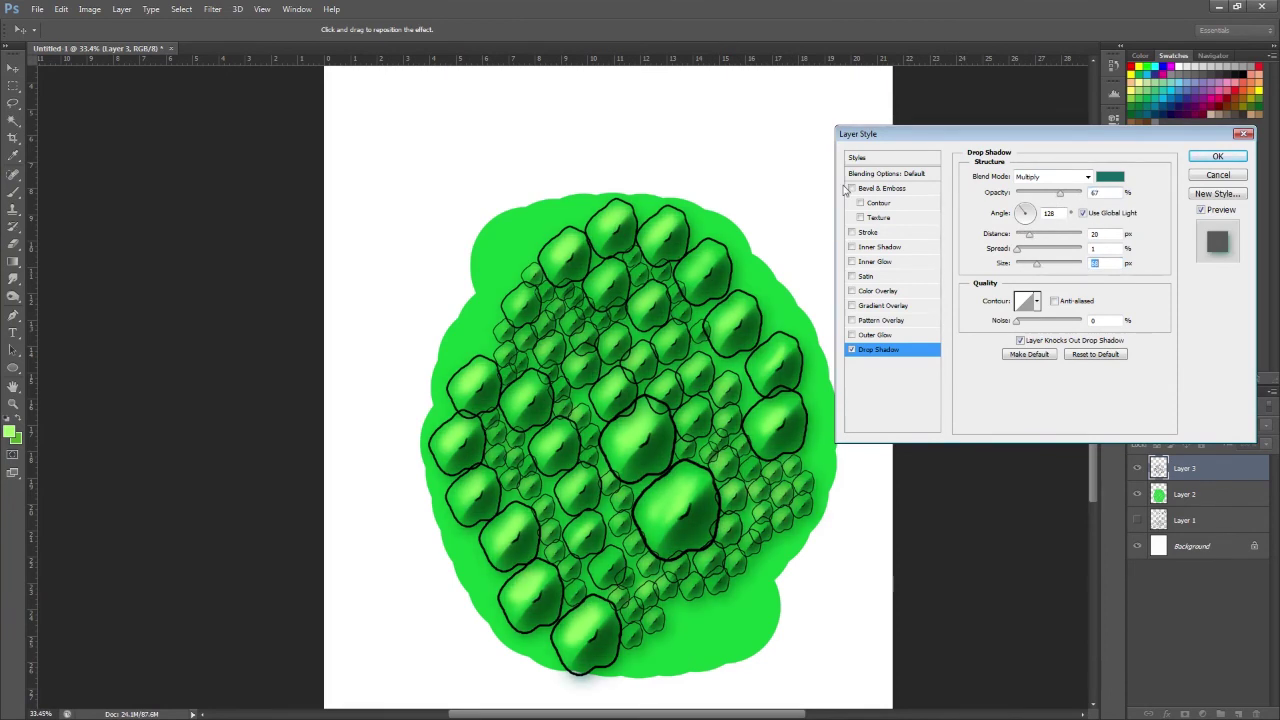
Try an Inner Bevel on the scales with 286% depth, 8 px size and a light angle of -37°.
left_click(851, 188)
left_click(884, 188)
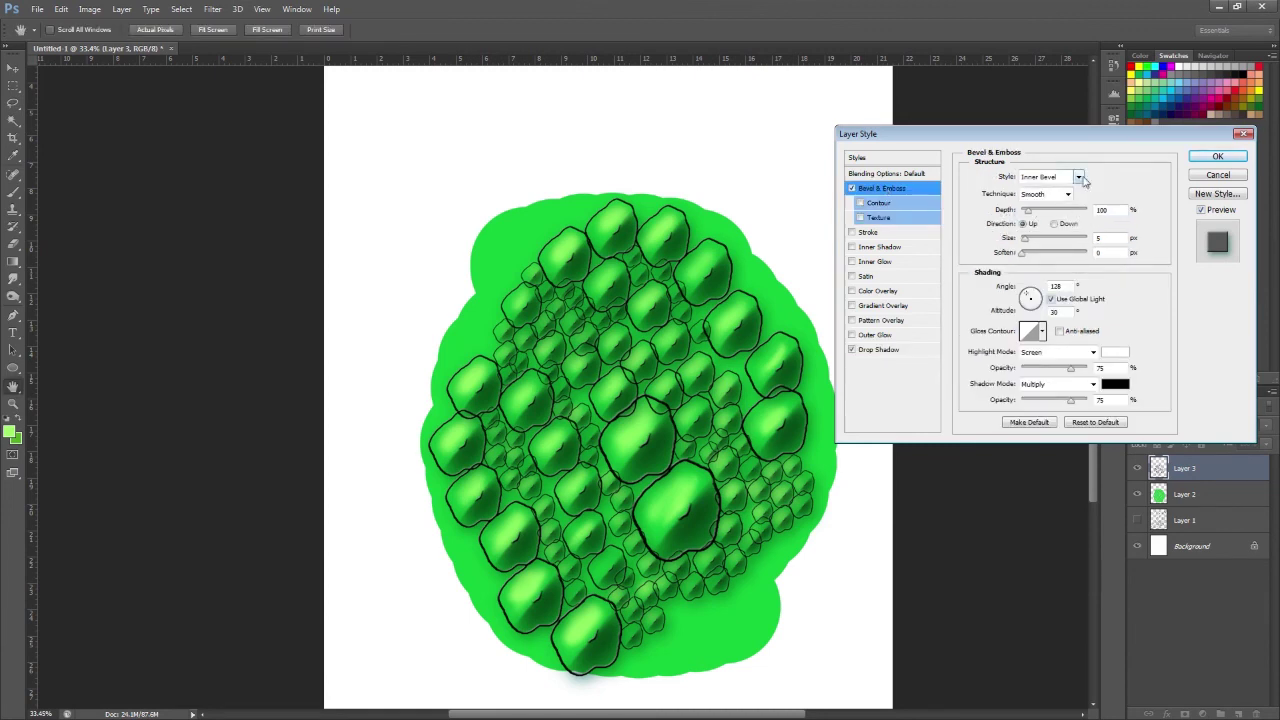
left_click(1036, 304)
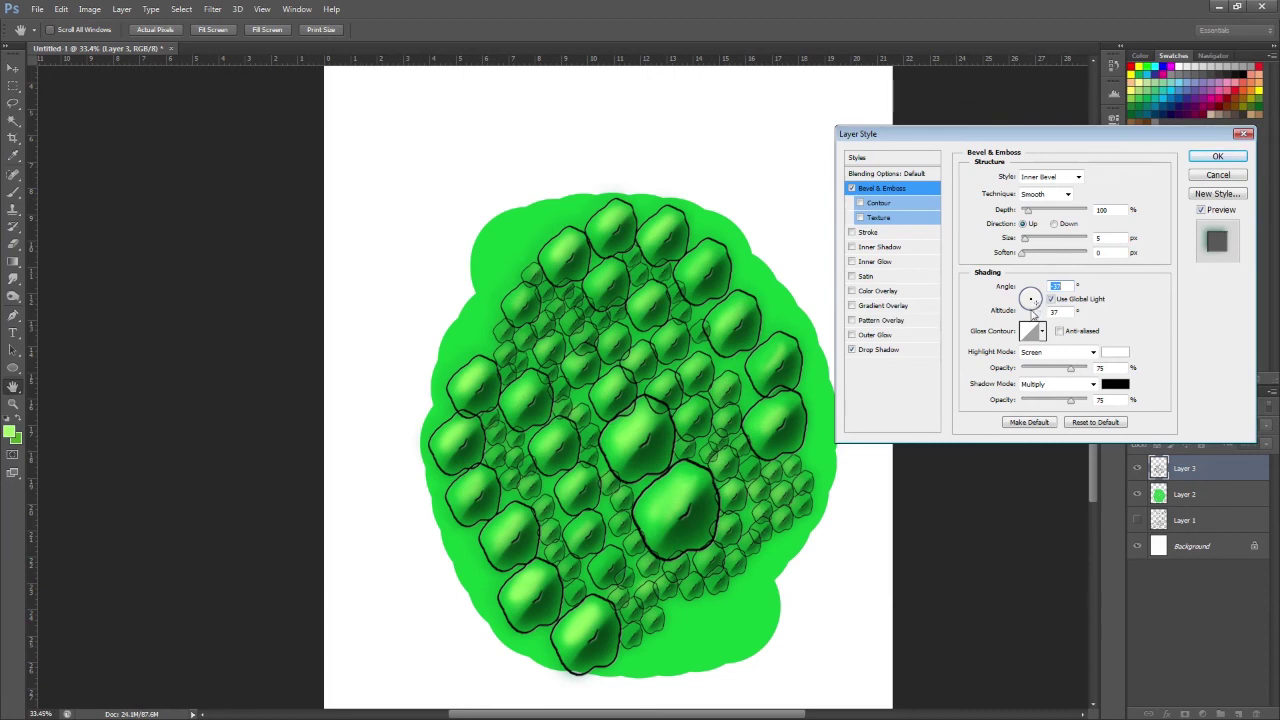
left_click_drag(1035, 239, 1043, 210)
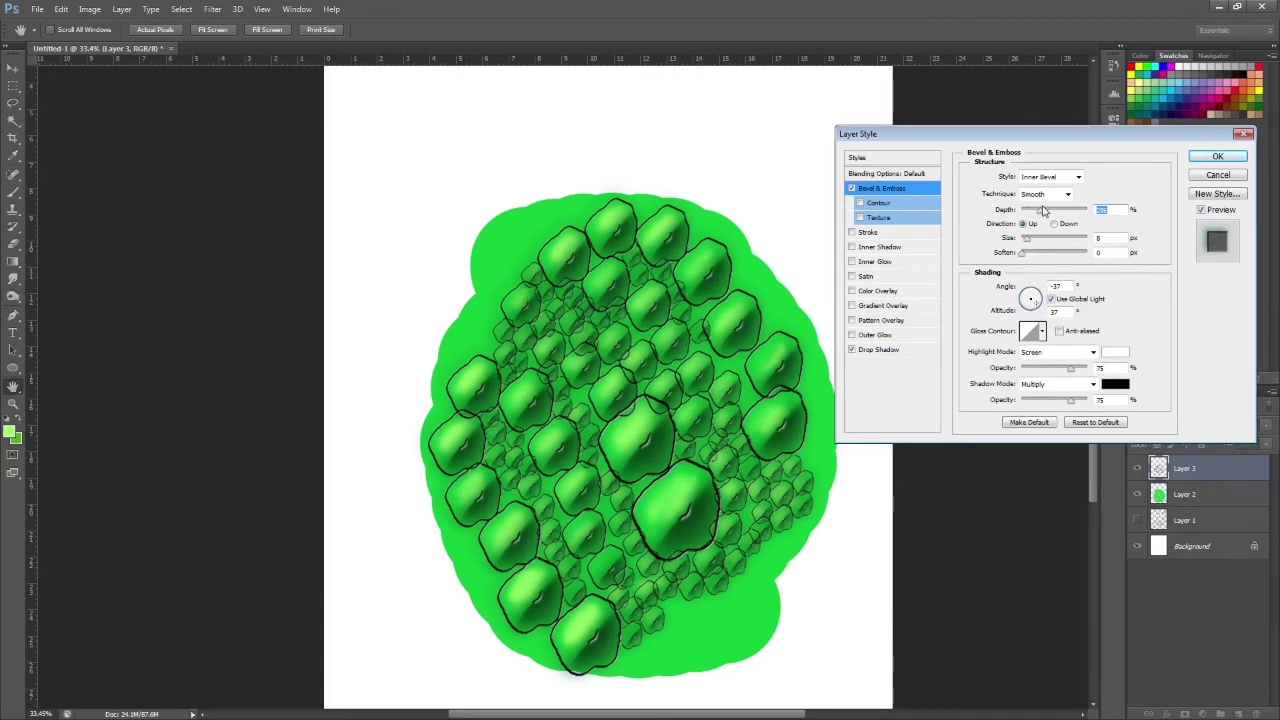
Set the global light to a -41° angle and 42° altitude, disable Bevel & Emboss, and apply the layer style.
left_click(1031, 301)
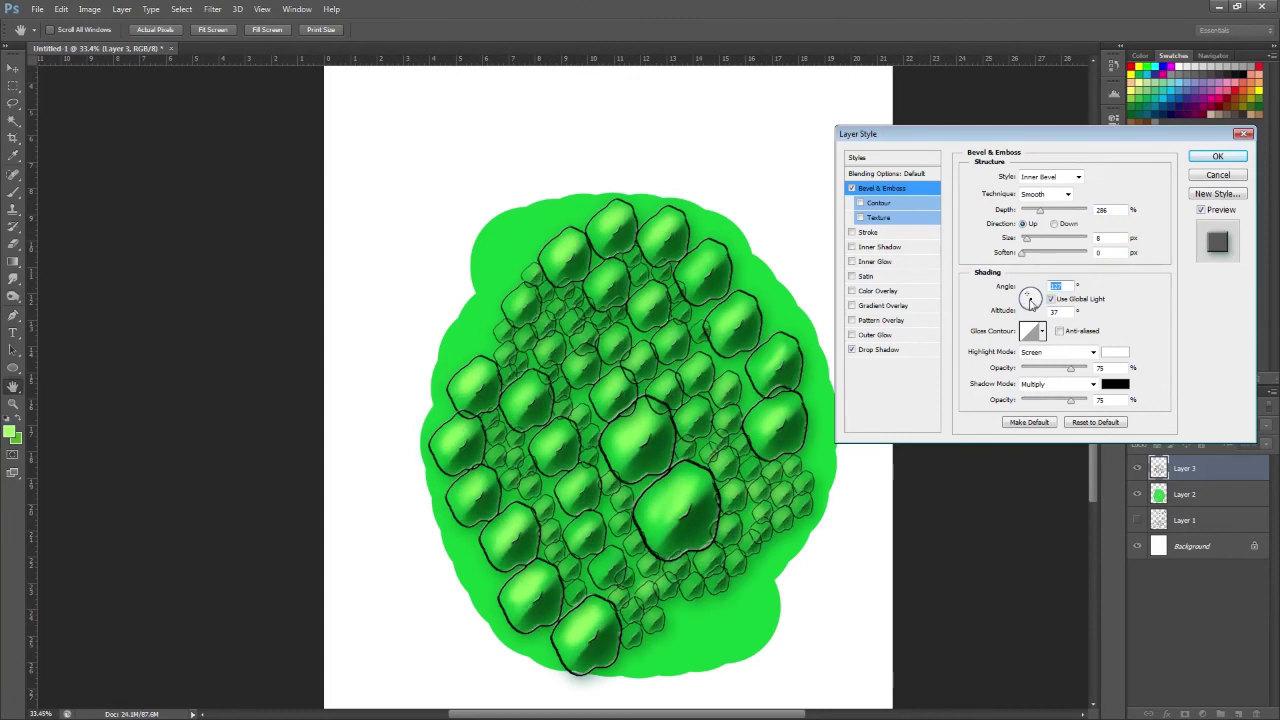
left_click_drag(1031, 301, 1038, 306)
left_click(852, 189)
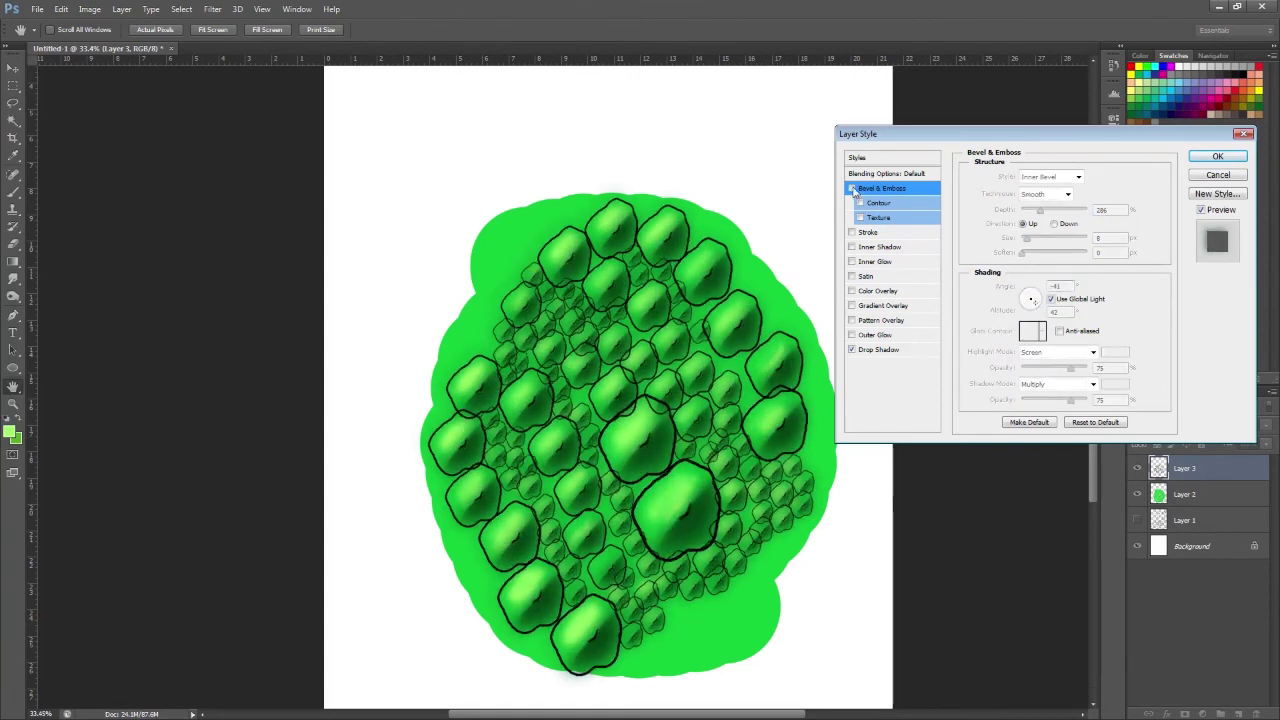
left_click(1220, 158)
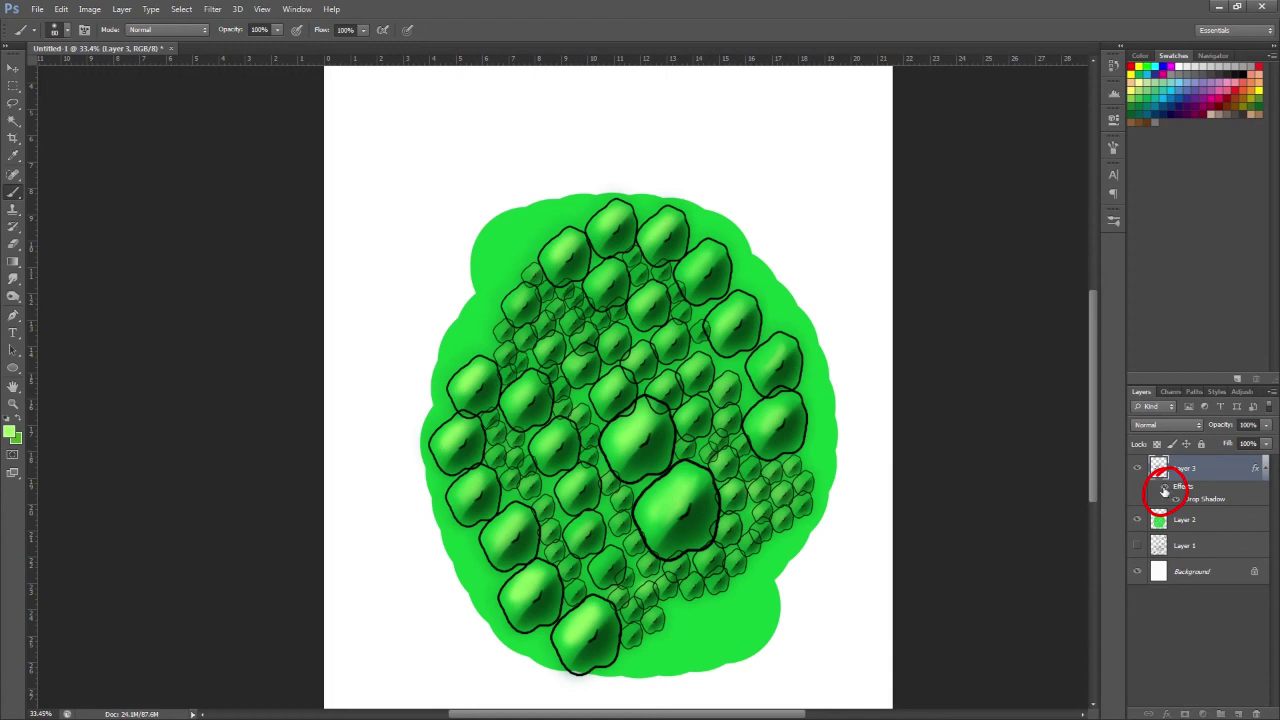
Toggle the visibility of Layer 3's effects repeatedly to compare the scales with and without the drop shadow.
left_click(1163, 491)
left_click(1164, 490)
left_click(1164, 490)
left_click(1163, 492)
left_click(1163, 491)
left_click(1163, 491)
left_click(1163, 491)
left_click(1163, 491)
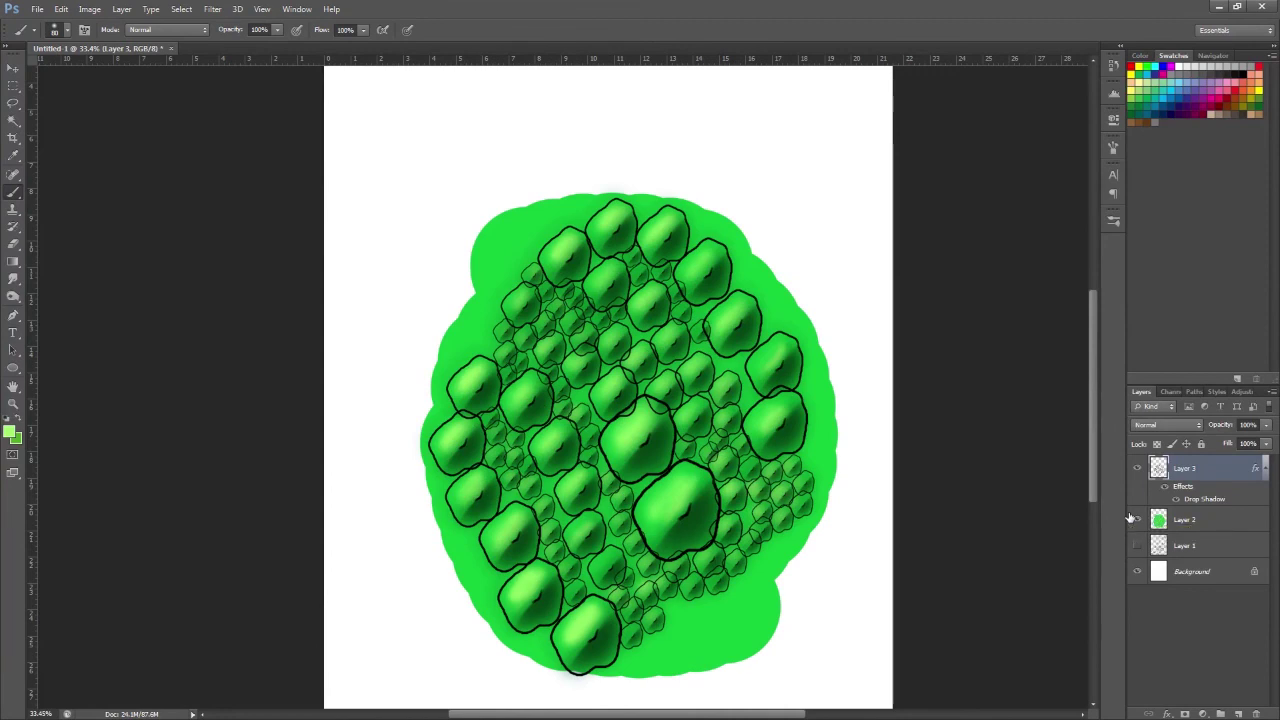